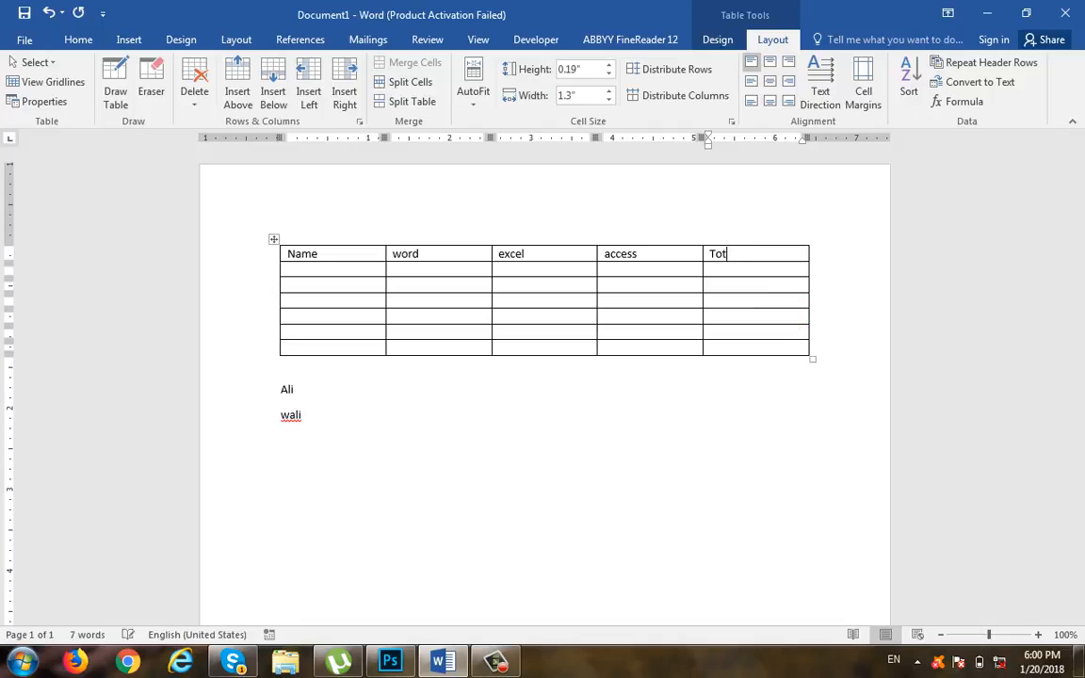
Step: Enter a sample first name in the first cell below Name and AutoFit the table columns to their contents
click(356, 272)
text(ali)
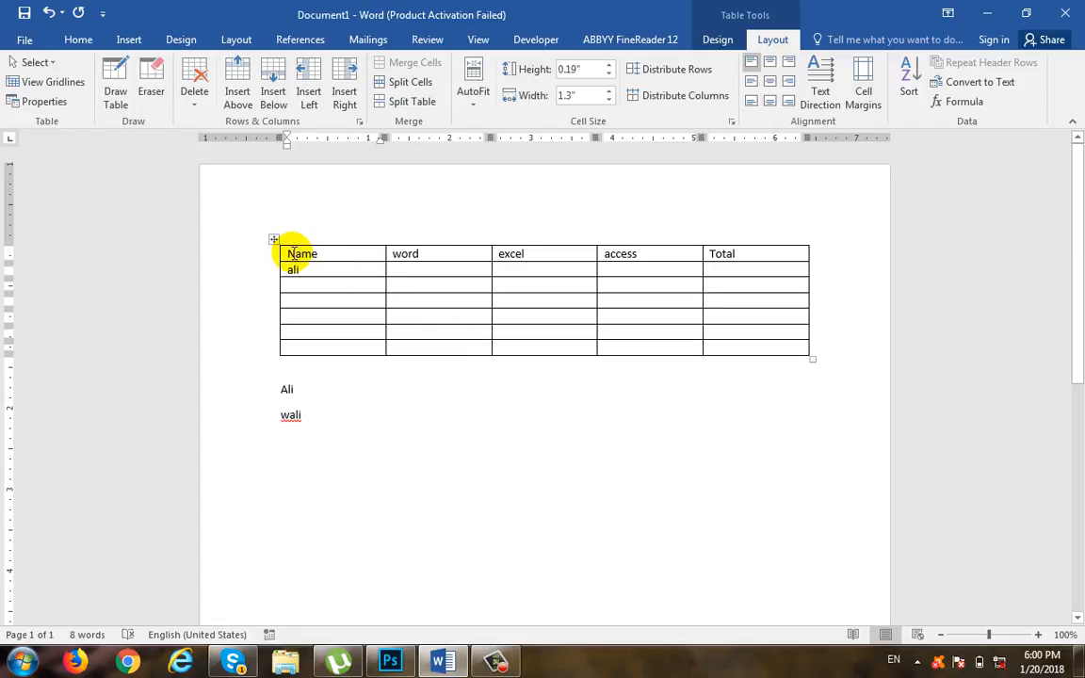
double_click(317, 250)
click(322, 258)
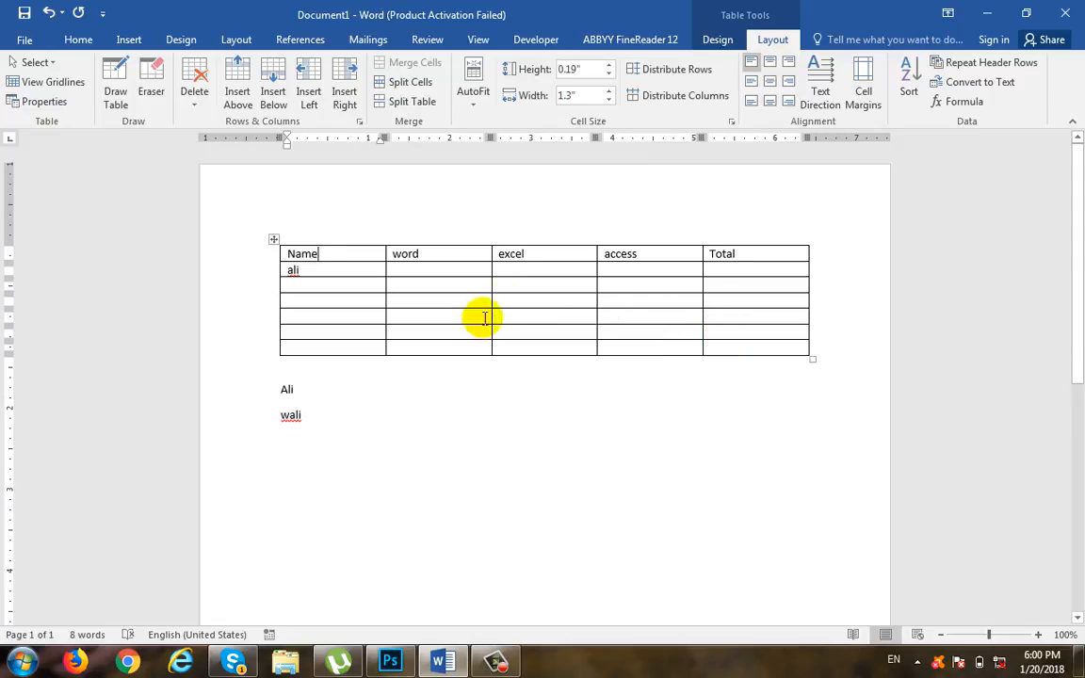
click(475, 103)
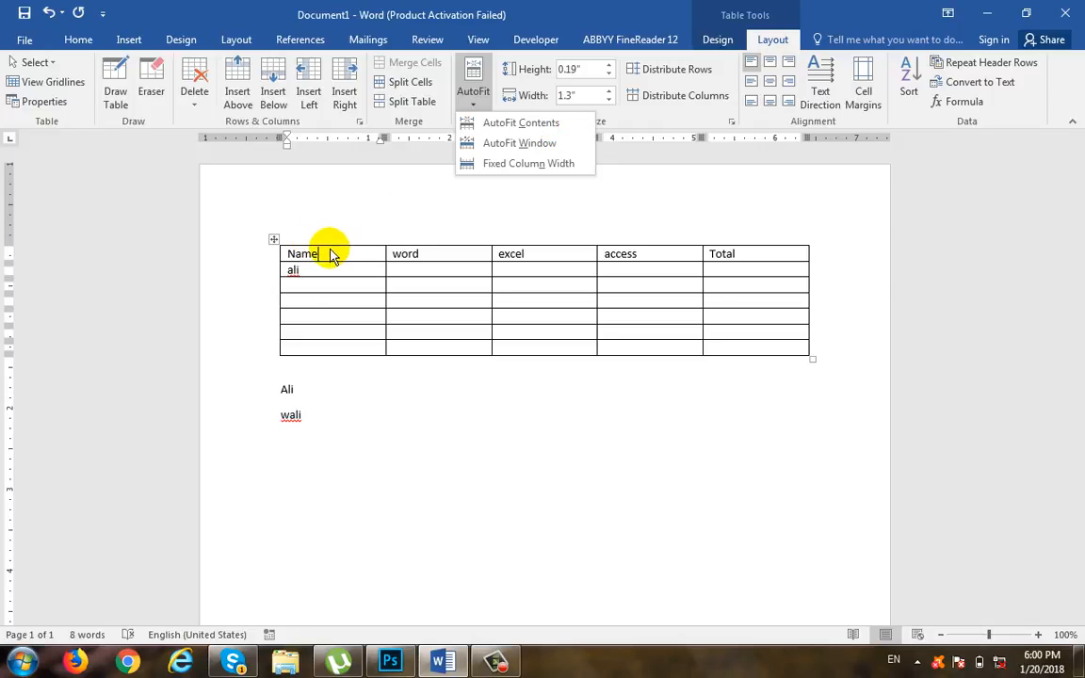
click(539, 123)
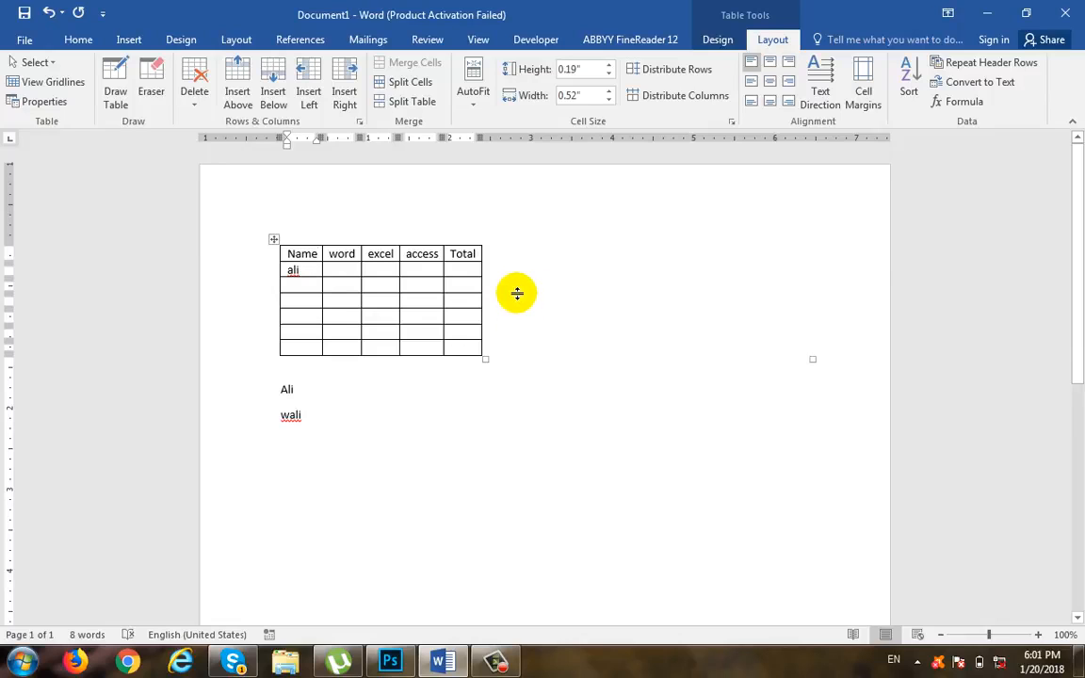
key(ctrl+z)
key(ctrl+y)
Step: AutoFit the table to the window so it spans the full text width of the page
click(475, 104)
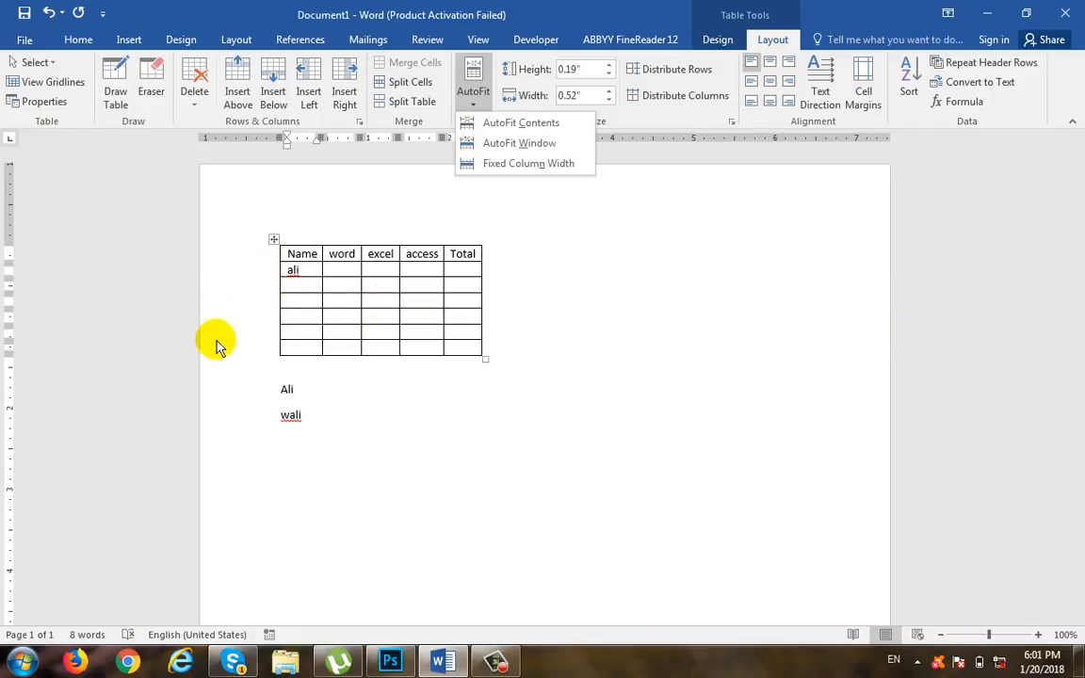
click(532, 144)
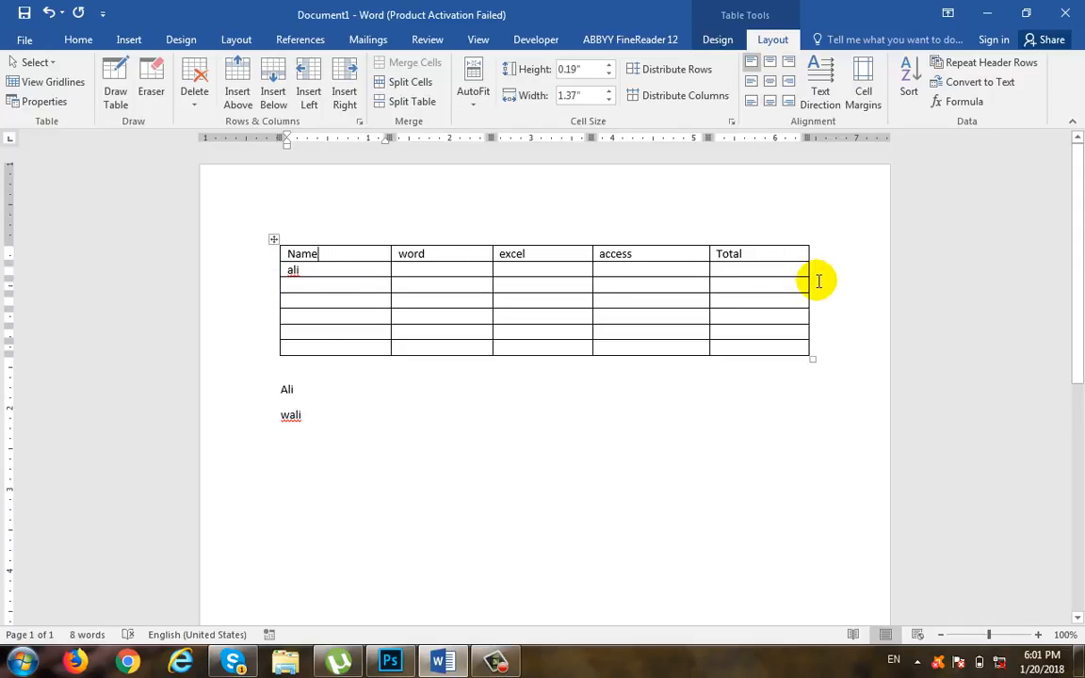
click(474, 94)
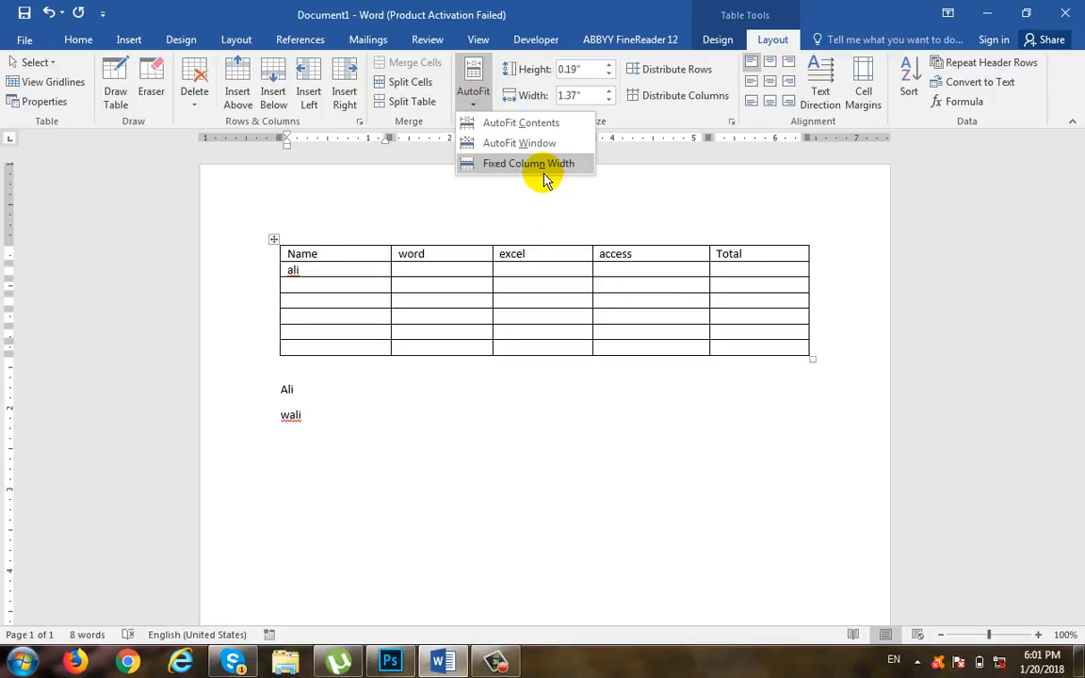
click(357, 275)
Step: Append a long filler string after the name in the first data cell to test the column resizing, and undo that text
click(357, 272)
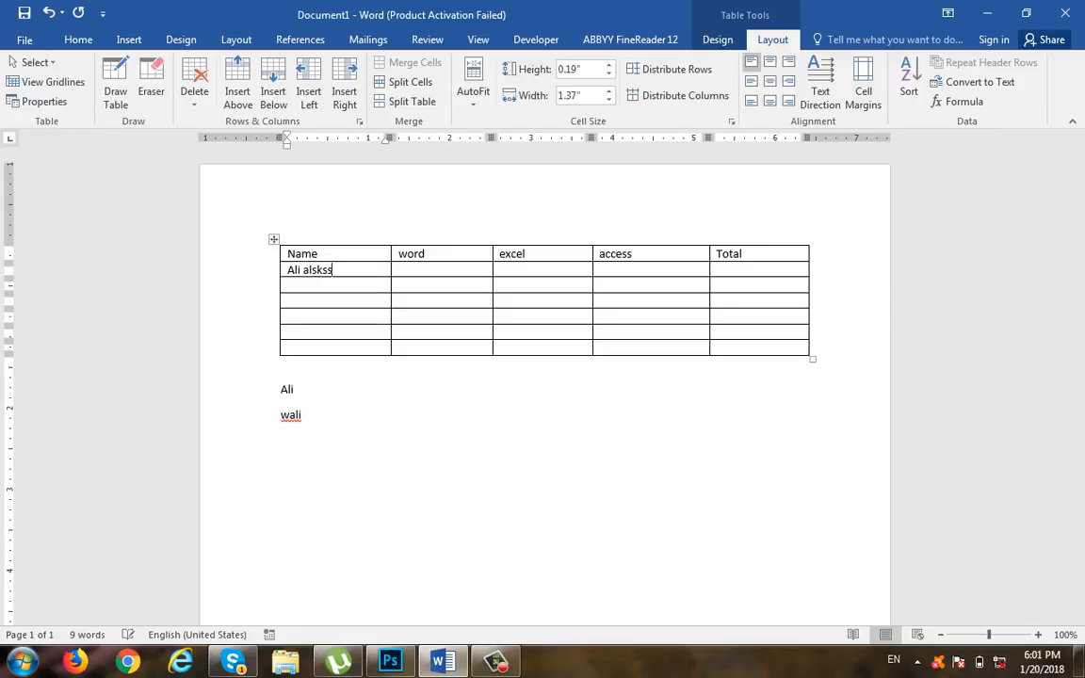
text(alskss  s s s)
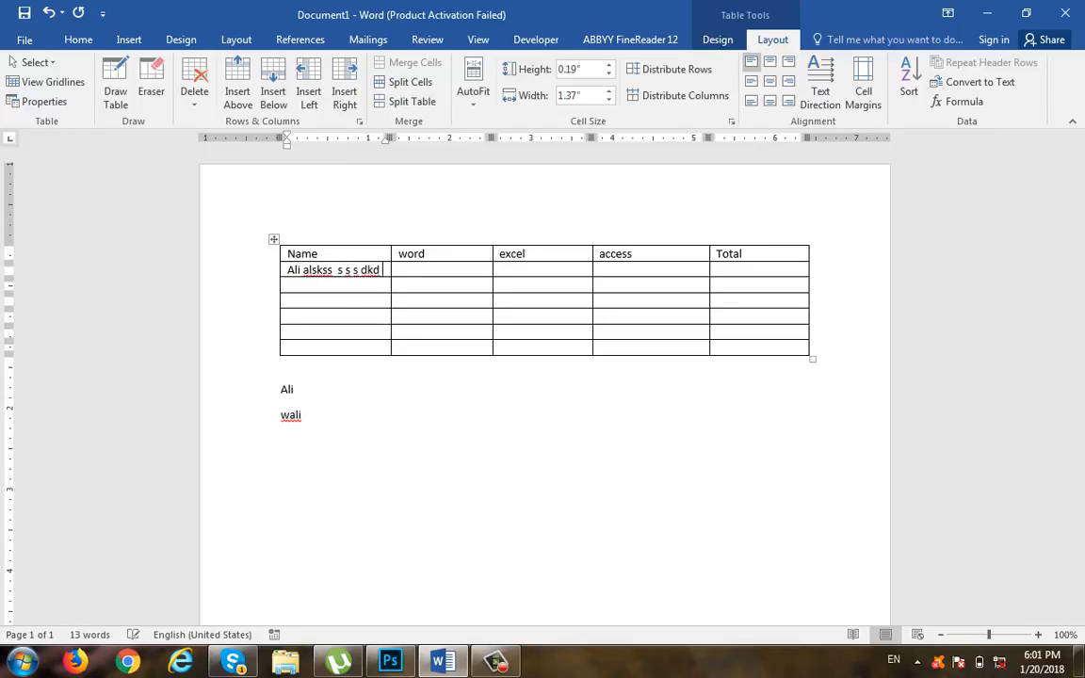
text( dkd sksks ksksksk)
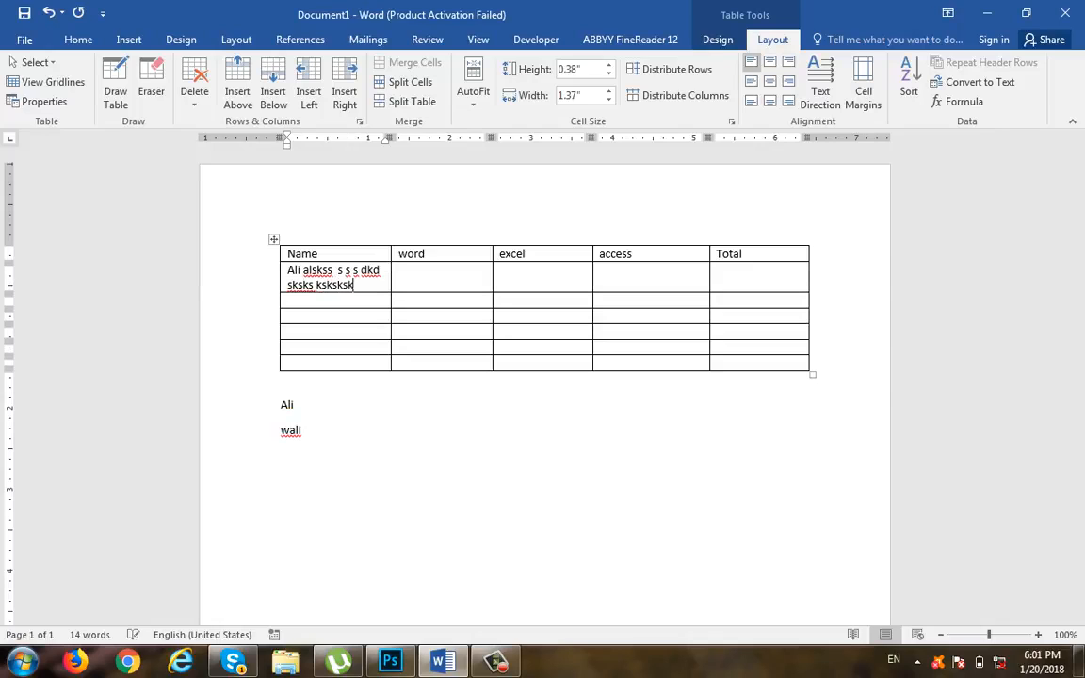
text(kkkkkkkkkkkkkkkkkkkkkkkkkkkkkkkkkkkkkkkkkkk)
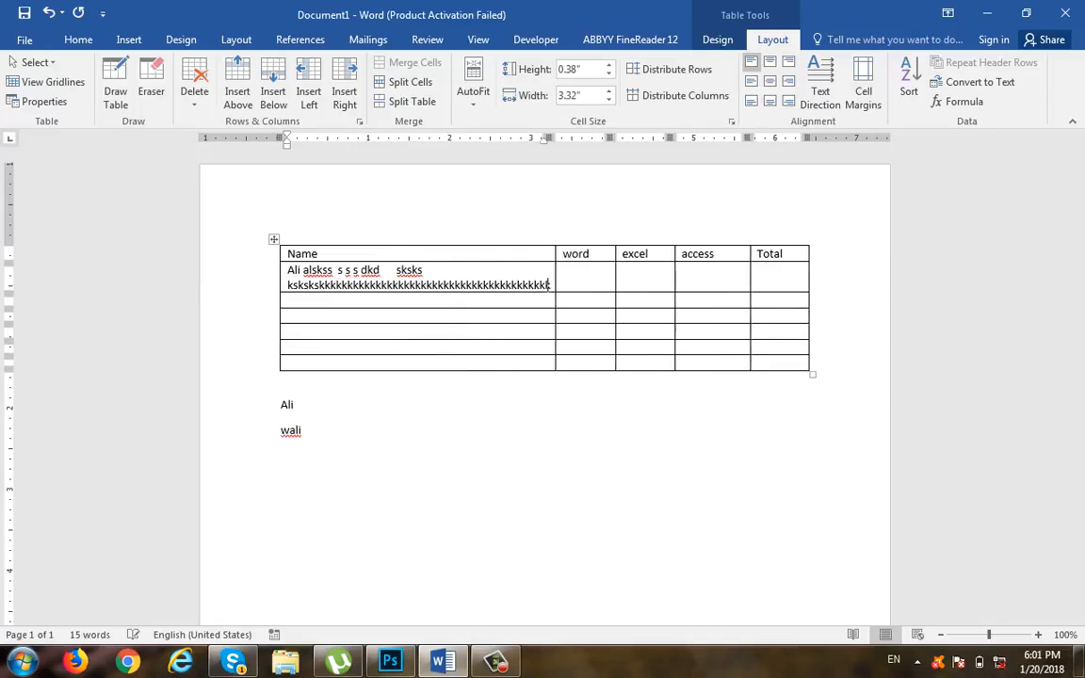
text(kkkk)
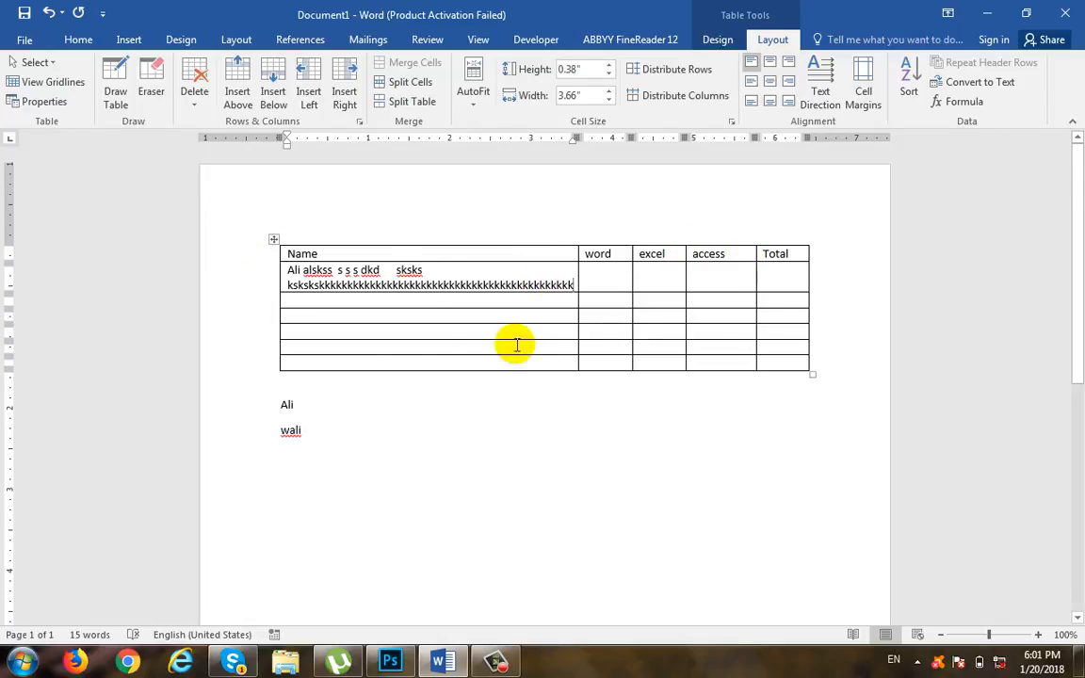
key(ctrl+z)
key(ctrl+z)
key(ctrl+z)
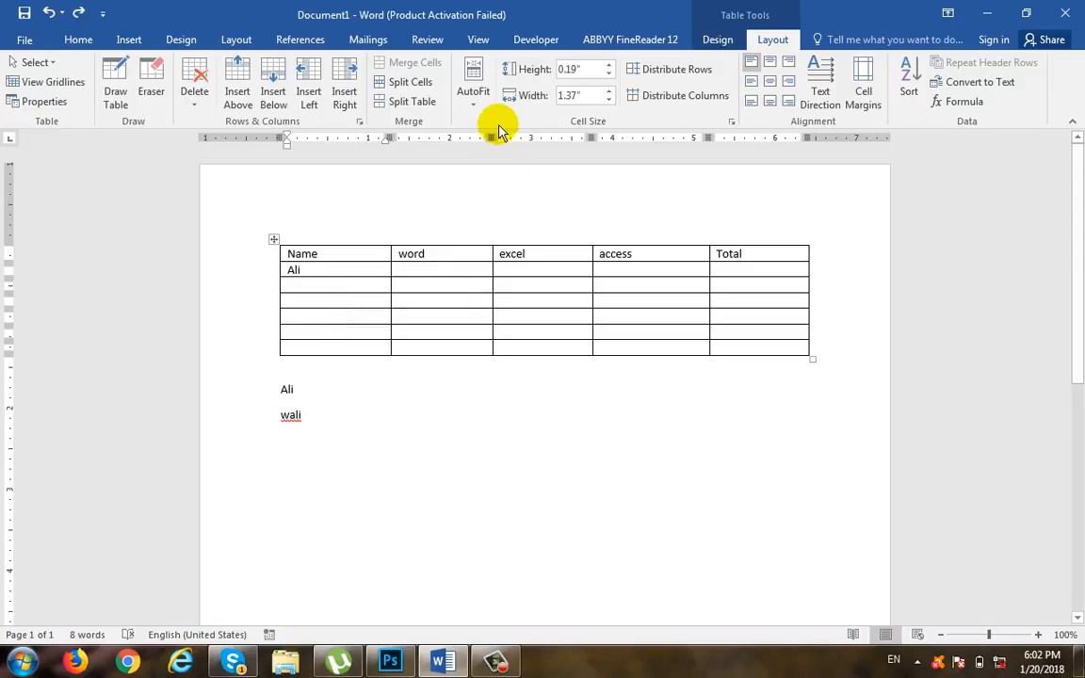
Step: Switch the table to fixed column width and add 'sd' and a second line 'fs' to the cell below Name
click(471, 90)
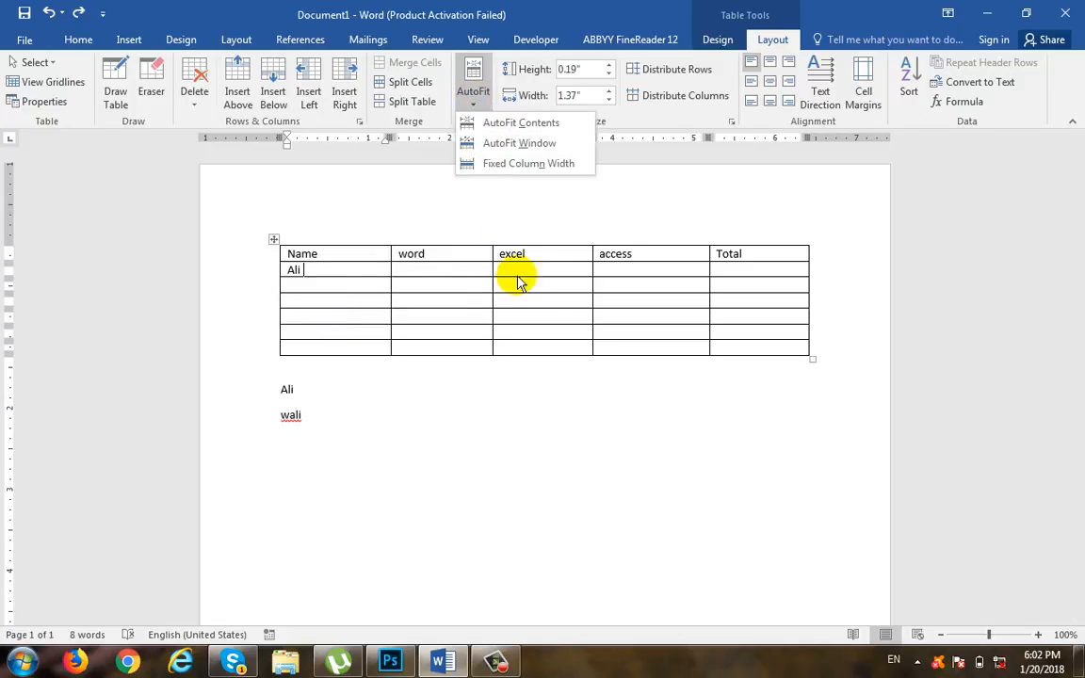
click(554, 163)
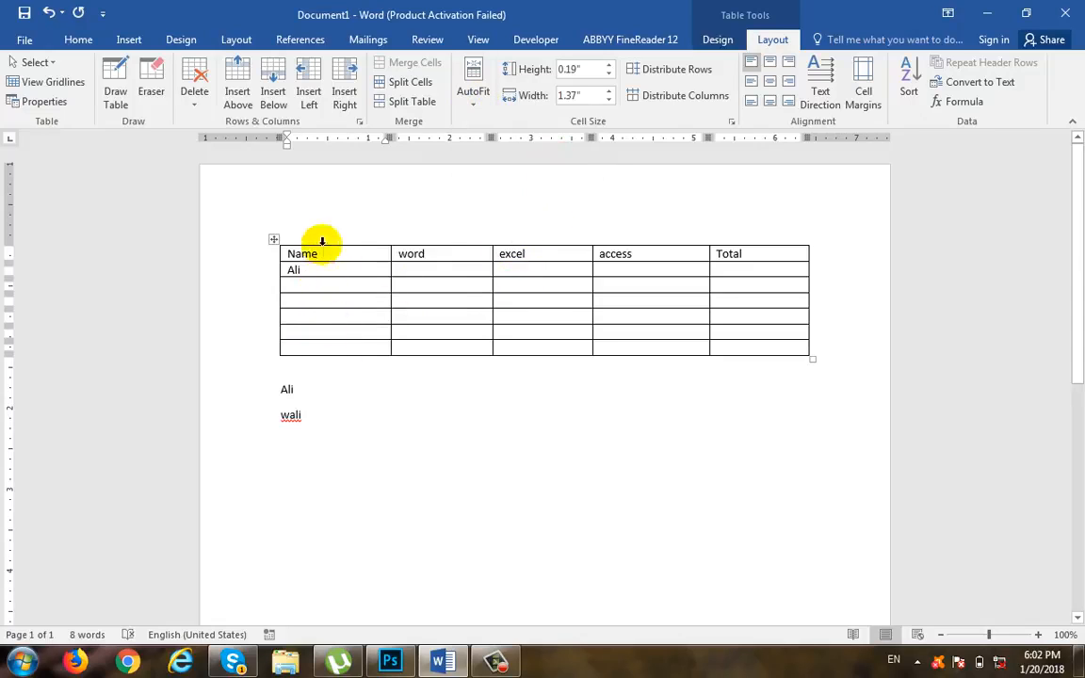
text(sd)
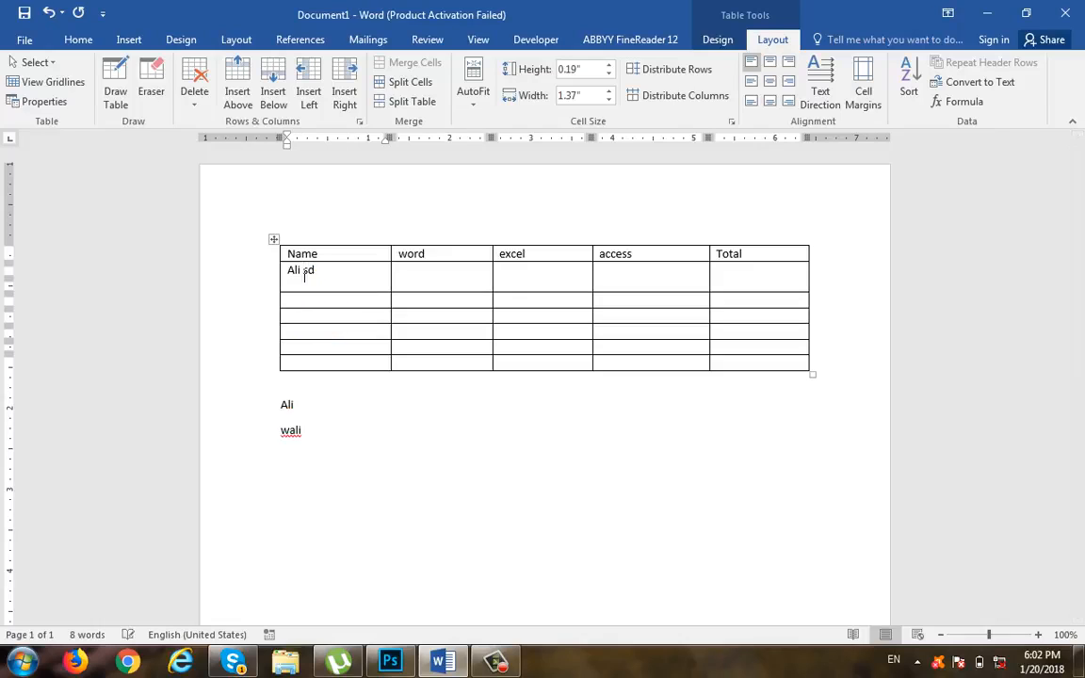
key(Return)
text(fs)
key(Return)
Step: Try a long unbroken string of 's' characters in the same cell under the fixed column width, and undo it
text(dssssssssssssssssssssssssssssssssssss)
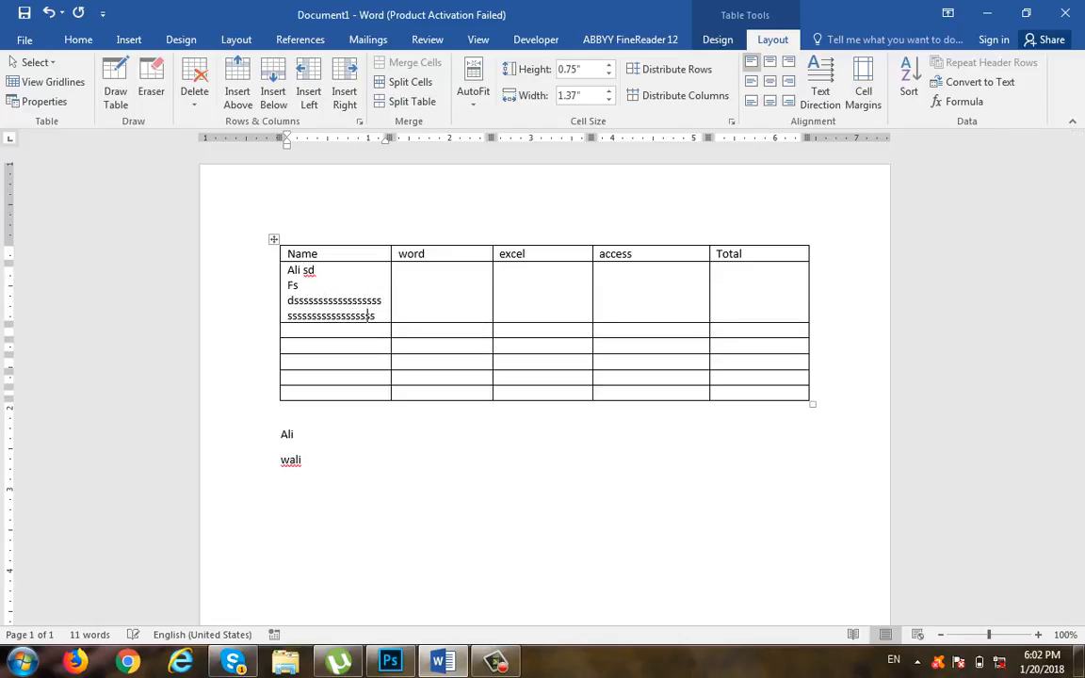
text(ssssssssssssssssssssssssssssssssssssssssssssssssssssssssssssssssssss)
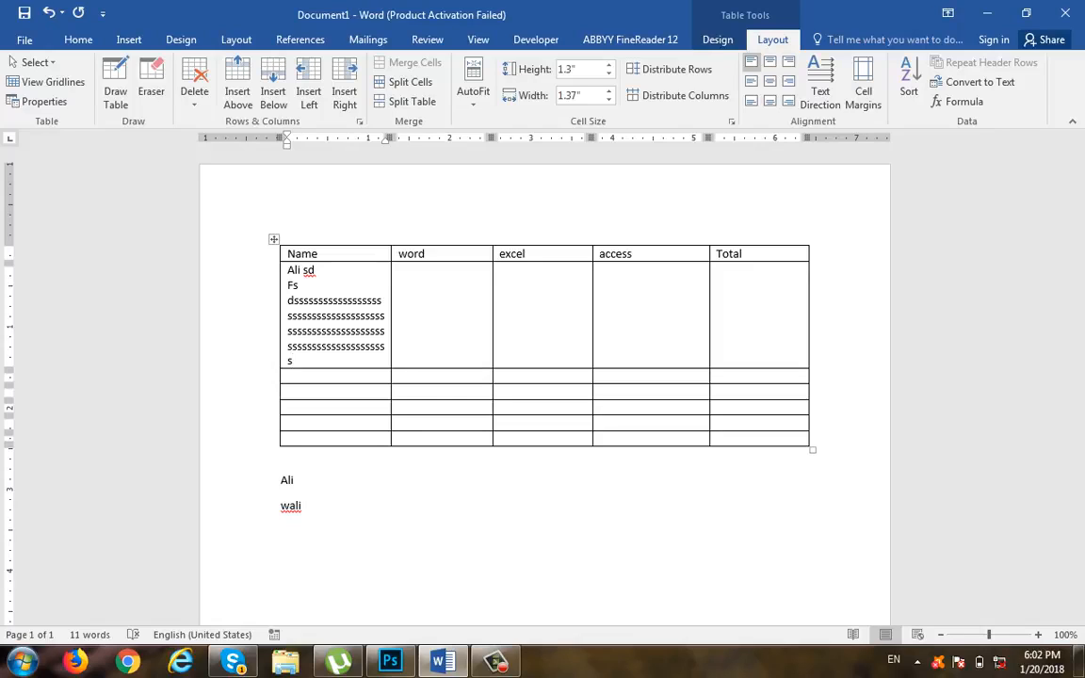
key(ctrl+z)
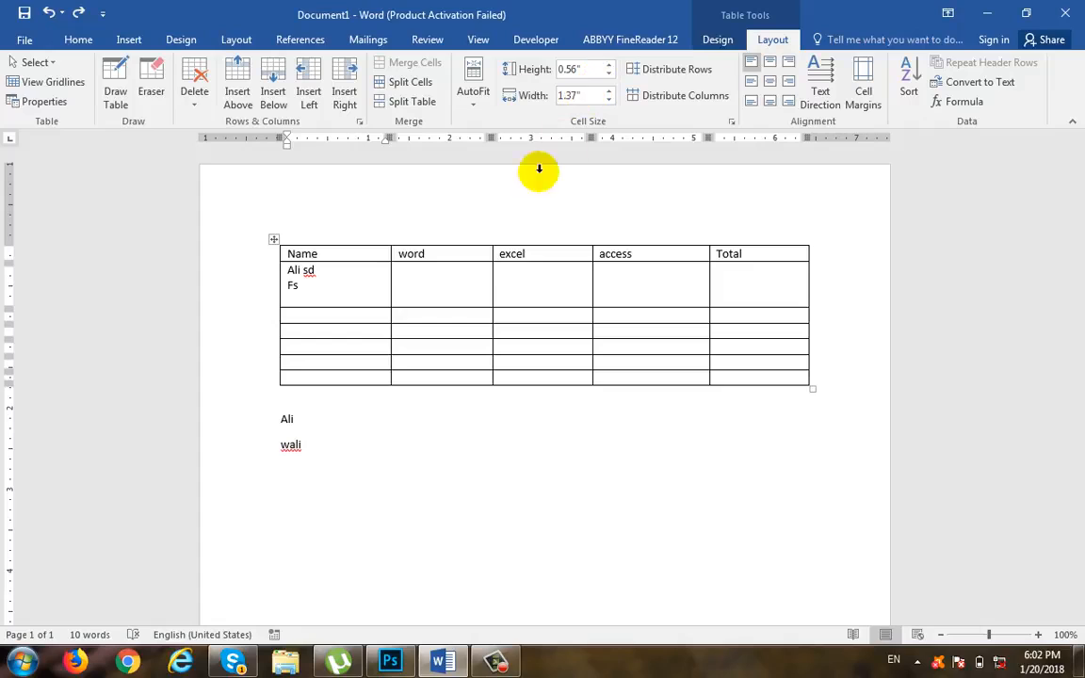
Step: Increase the second row's height to 1.1 inches and reduce it to 0.7 inches
click(608, 64)
click(608, 64)
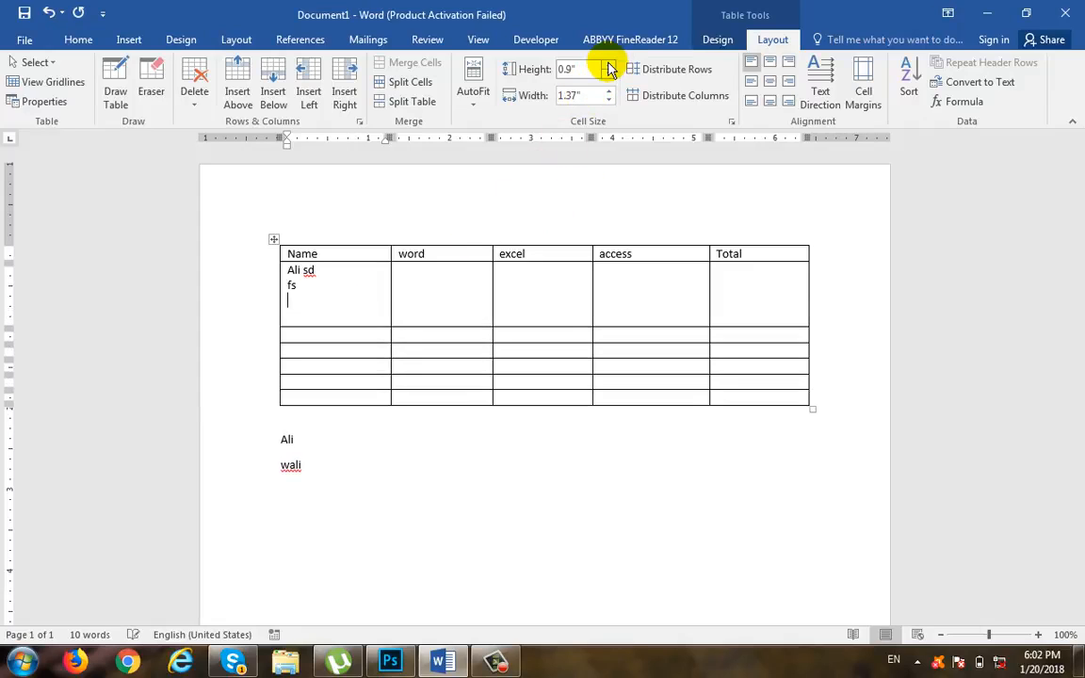
click(609, 64)
click(608, 64)
click(608, 64)
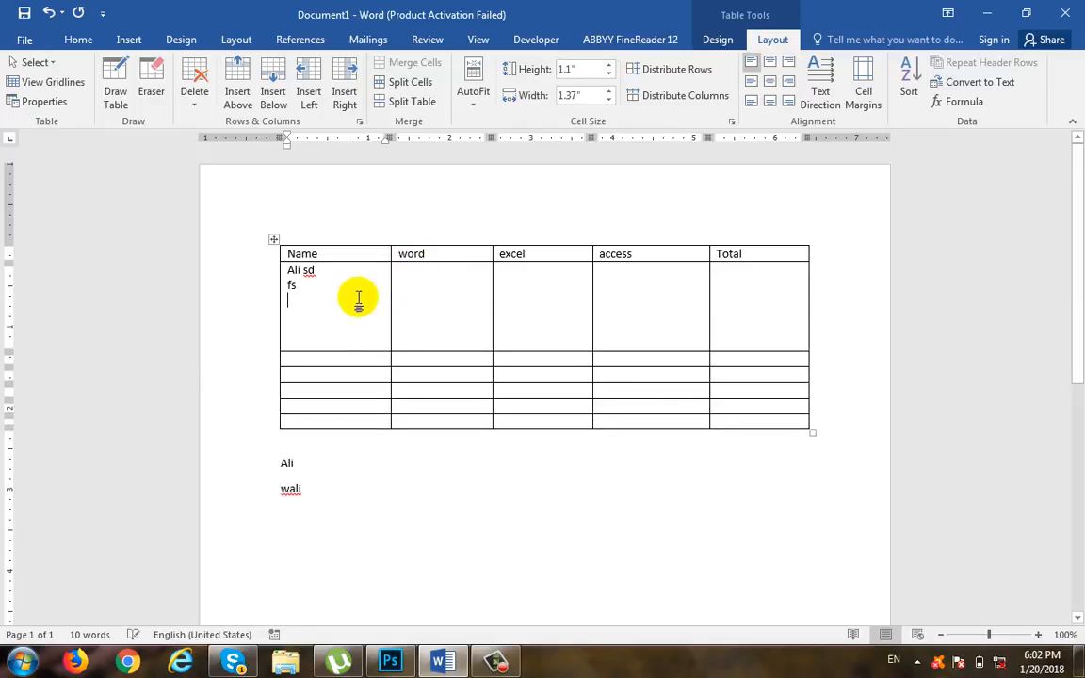
click(609, 75)
click(609, 75)
click(608, 75)
click(609, 75)
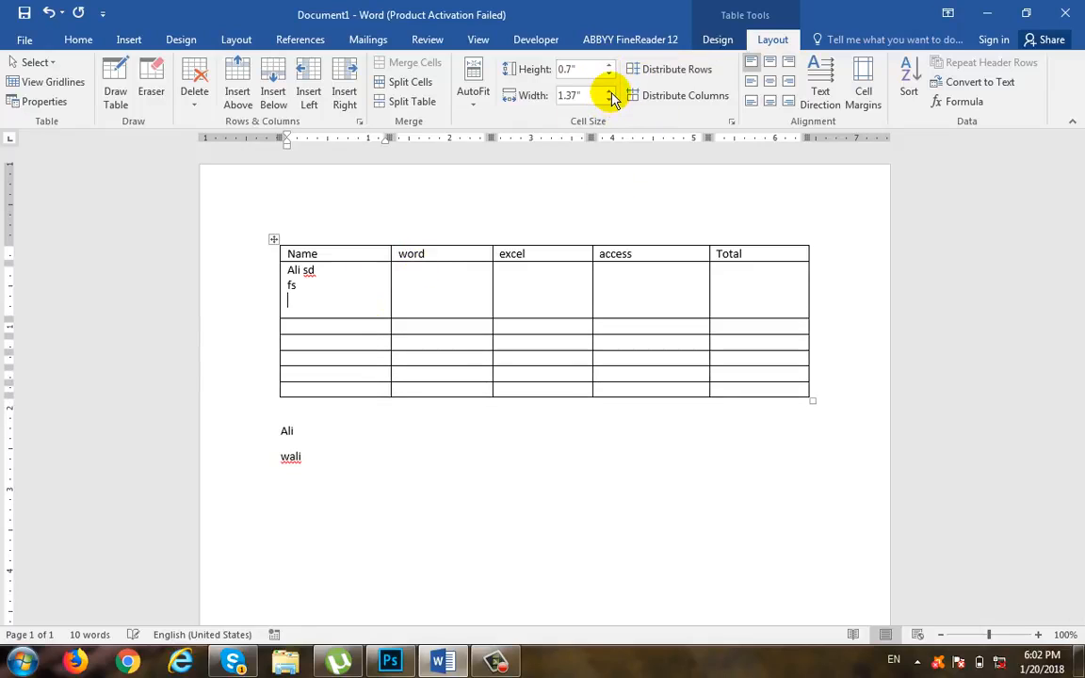
Step: Increase the Name column's width to 1.7 inches and reduce it to 1.5 inches
click(609, 91)
click(609, 92)
click(609, 91)
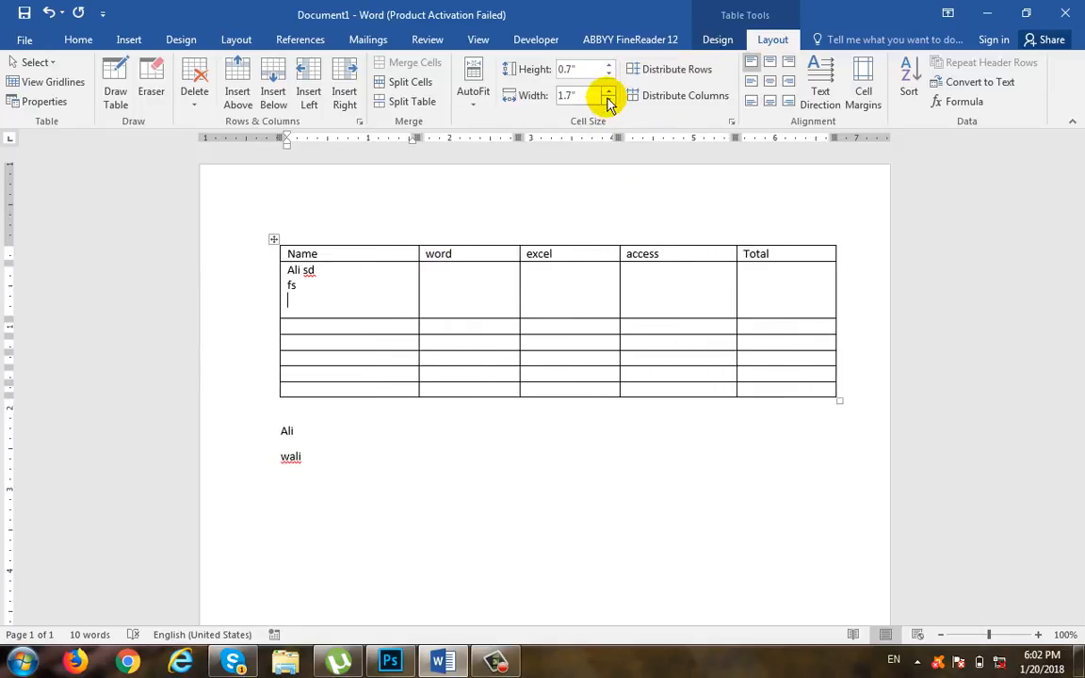
click(609, 100)
click(608, 100)
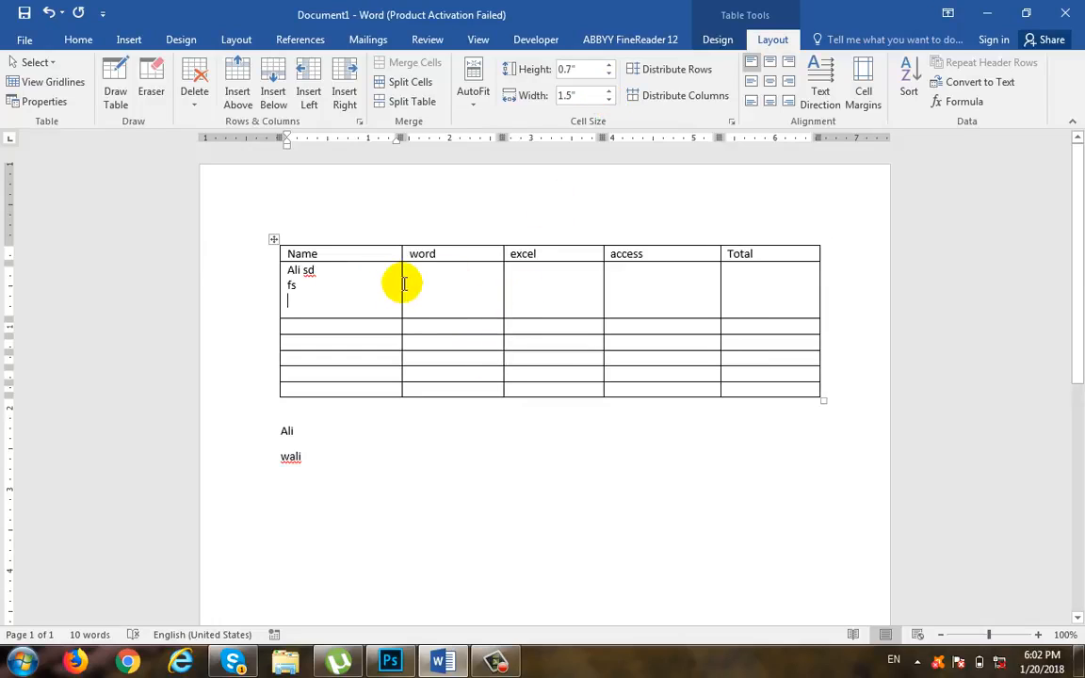
key(Return)
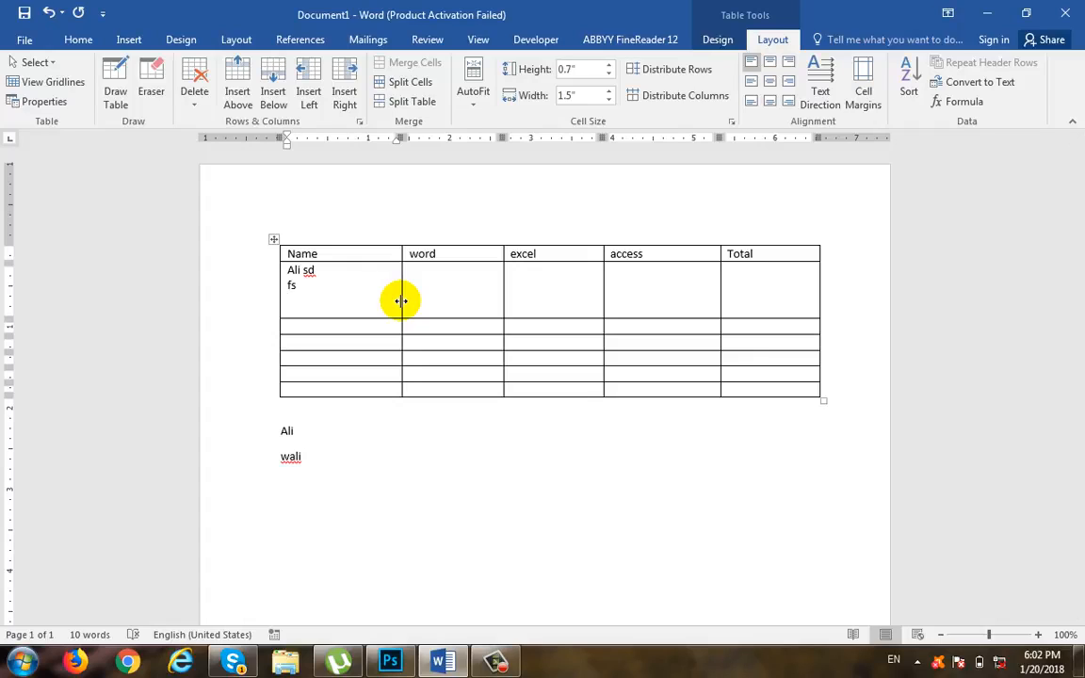
Step: Move the cell borders freehand to make the Name column about 1.75 inches wide and the second row about 0.61 inches high
mouse_move(401, 300)
mouse_down()
mouse_move(353, 310)
mouse_move(431, 302)
mouse_move(422, 302)
mouse_up()
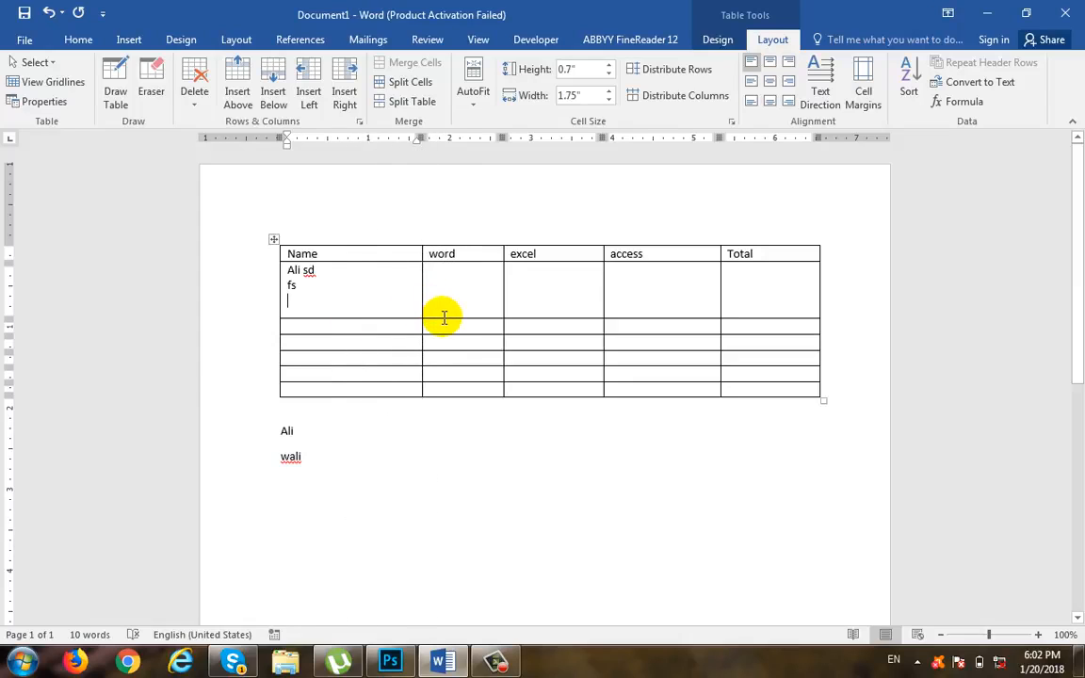
mouse_move(443, 319)
mouse_down()
mouse_move(443, 285)
mouse_move(431, 364)
mouse_move(432, 311)
mouse_up()
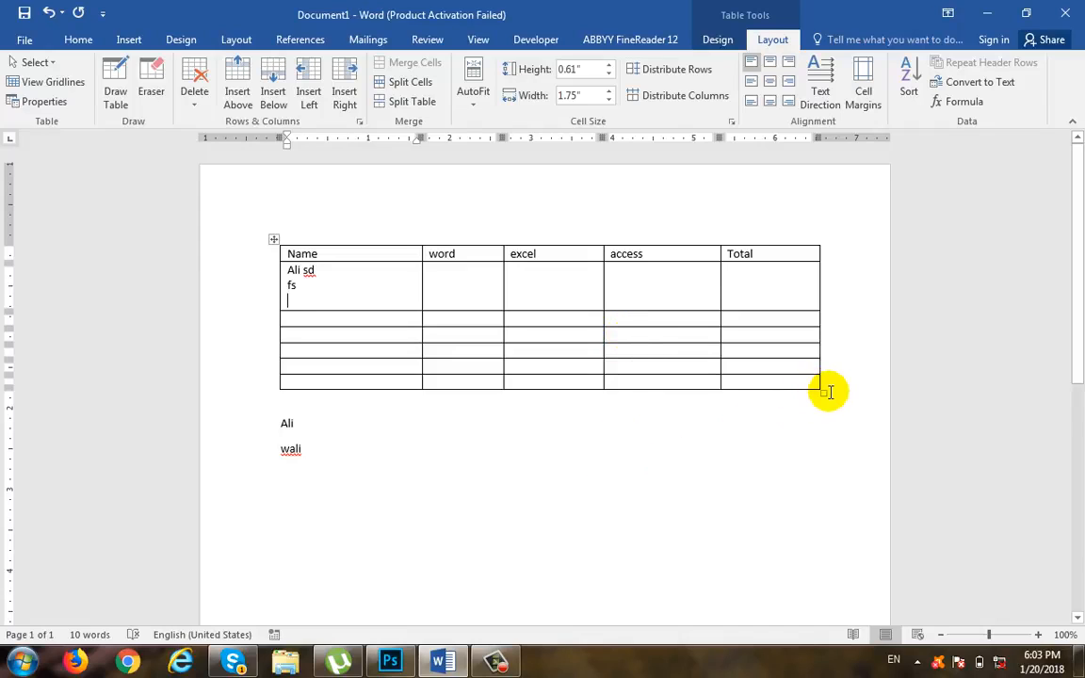
Step: Enlarge the whole table and reposition the border between access and Total to narrow the access column slightly, closing the Research pane
drag(823, 393, 831, 461)
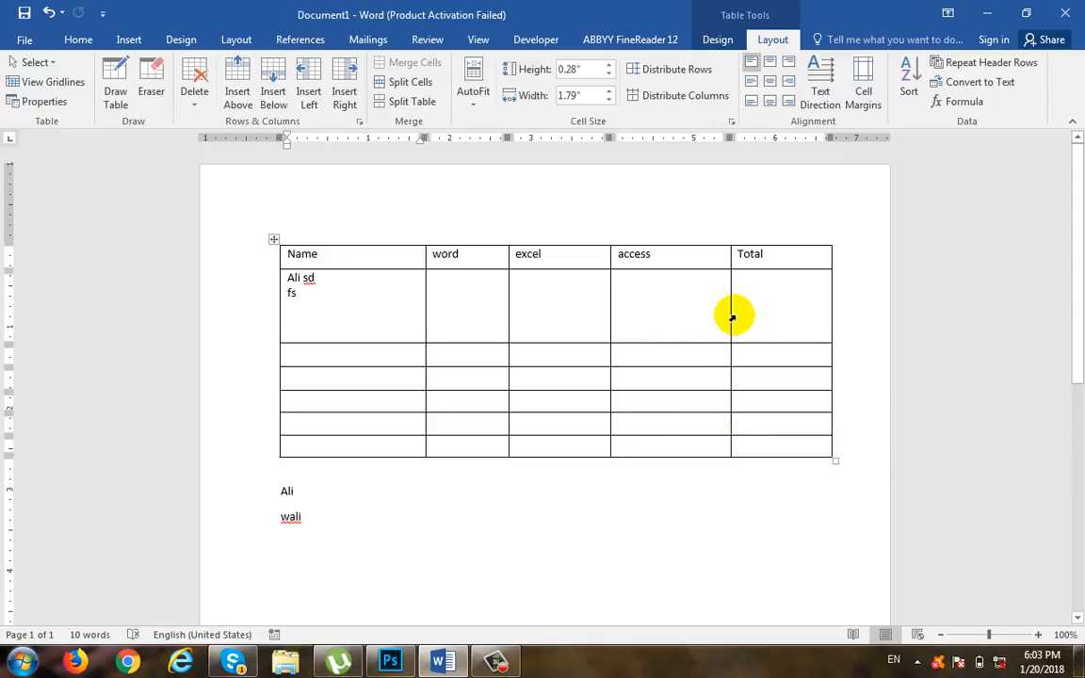
drag(732, 317, 697, 325)
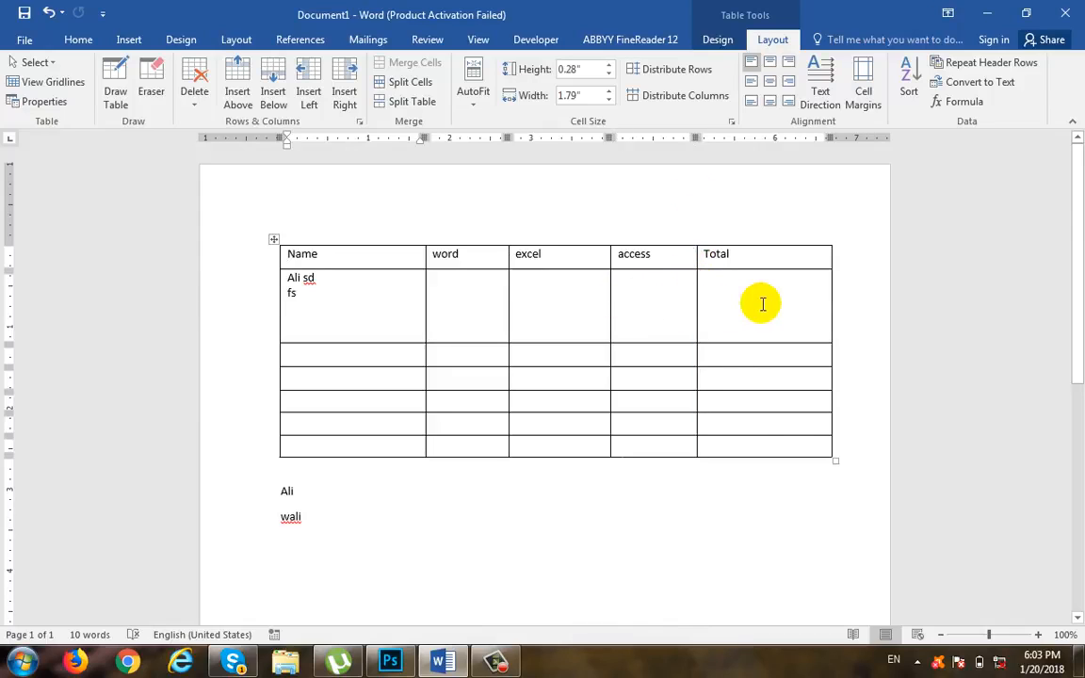
key(alt)
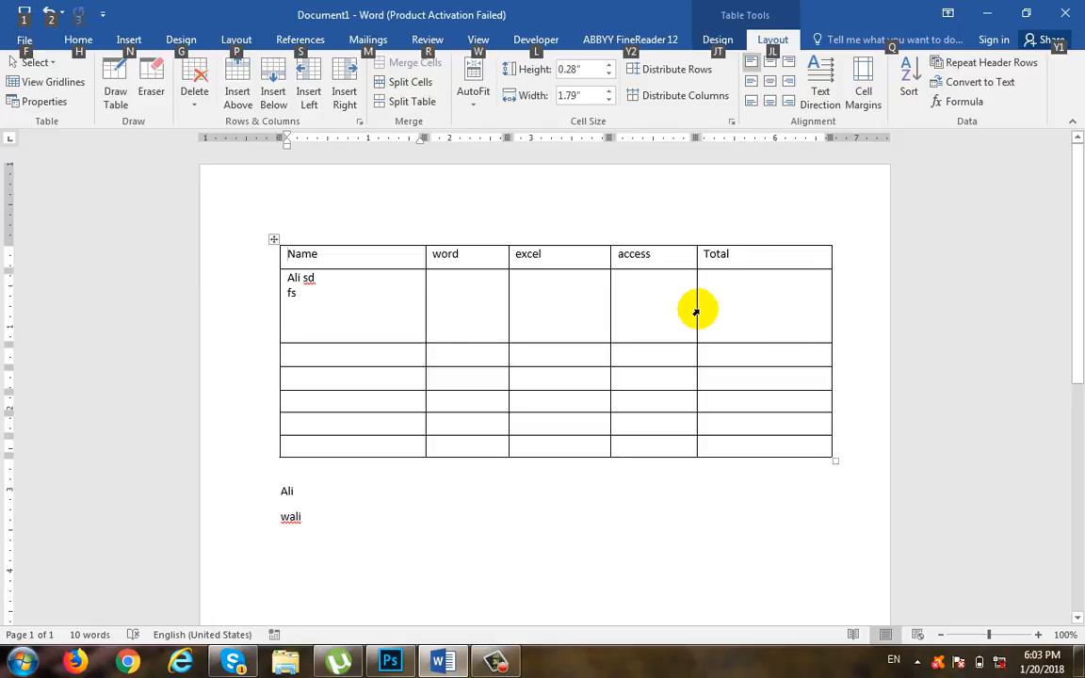
mouse_move(694, 309)
mouse_down()
mouse_move(737, 308)
mouse_move(714, 311)
mouse_up()
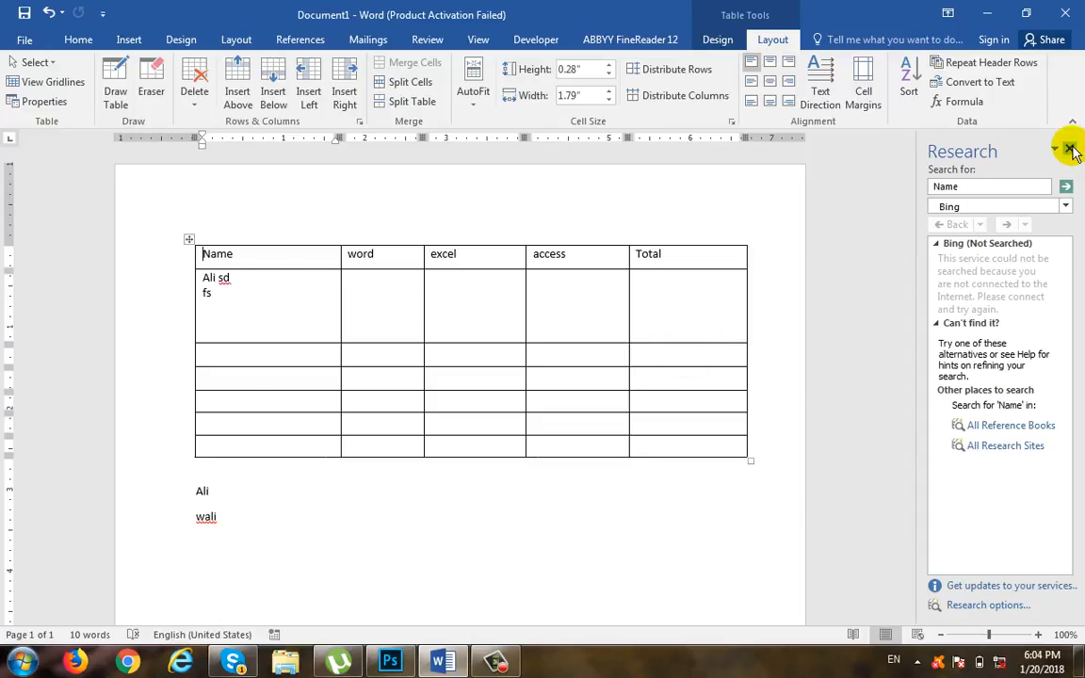
click(1069, 148)
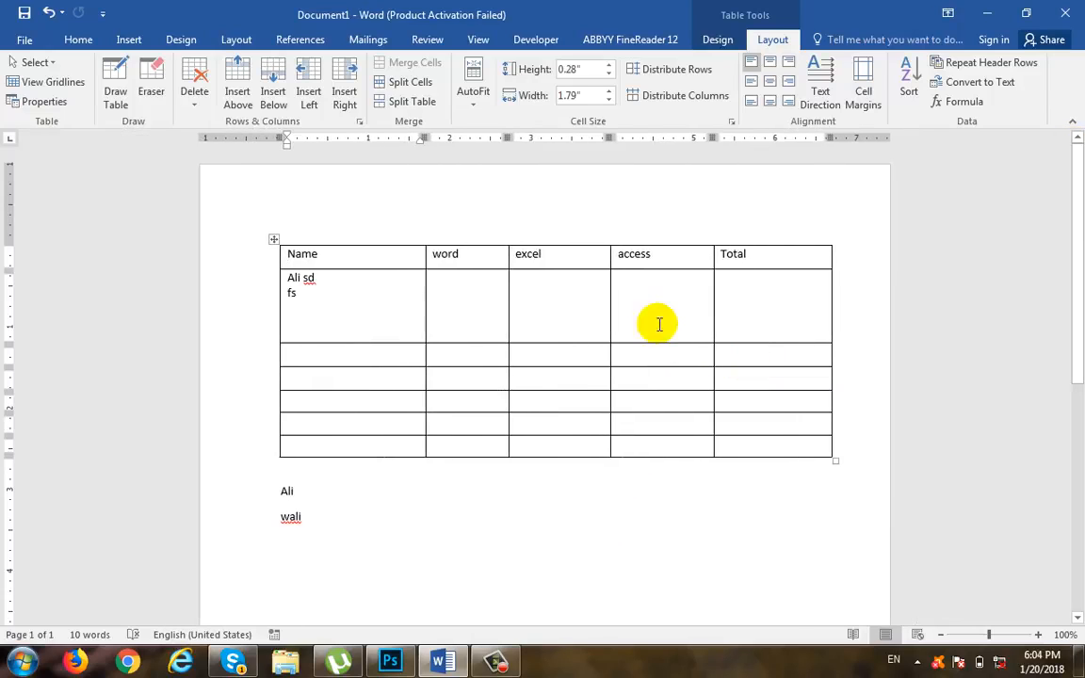
Step: Delete the trailing s from the second row's Name cell and make the fourth row taller by moving its lower border
click(523, 281)
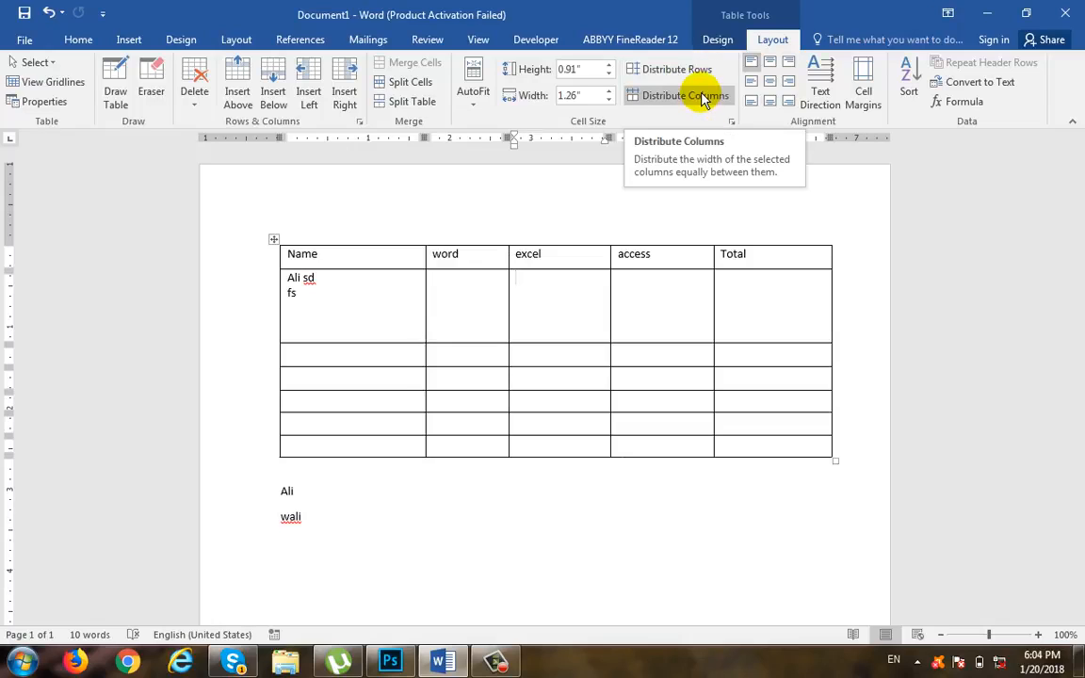
click(356, 332)
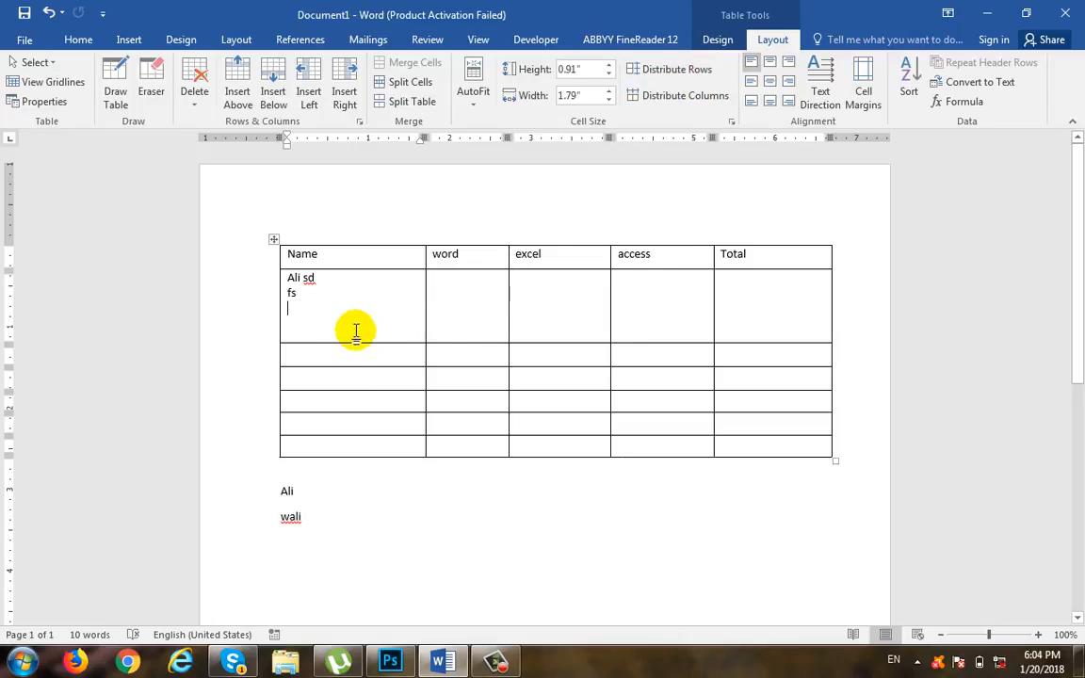
key(BackSpace)
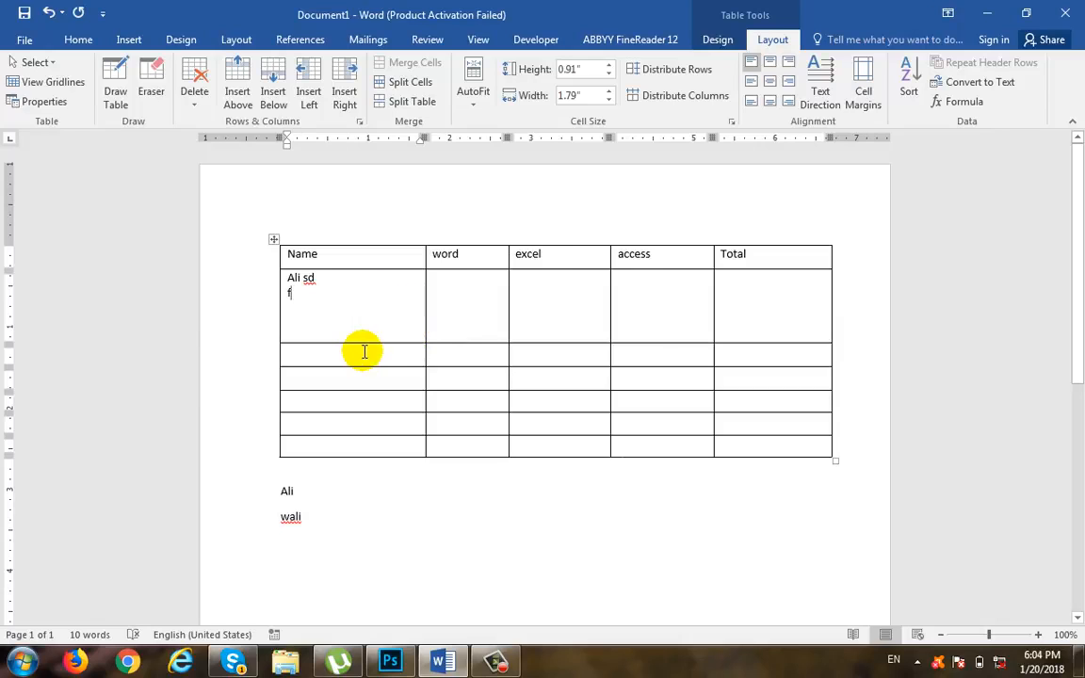
drag(366, 392, 369, 407)
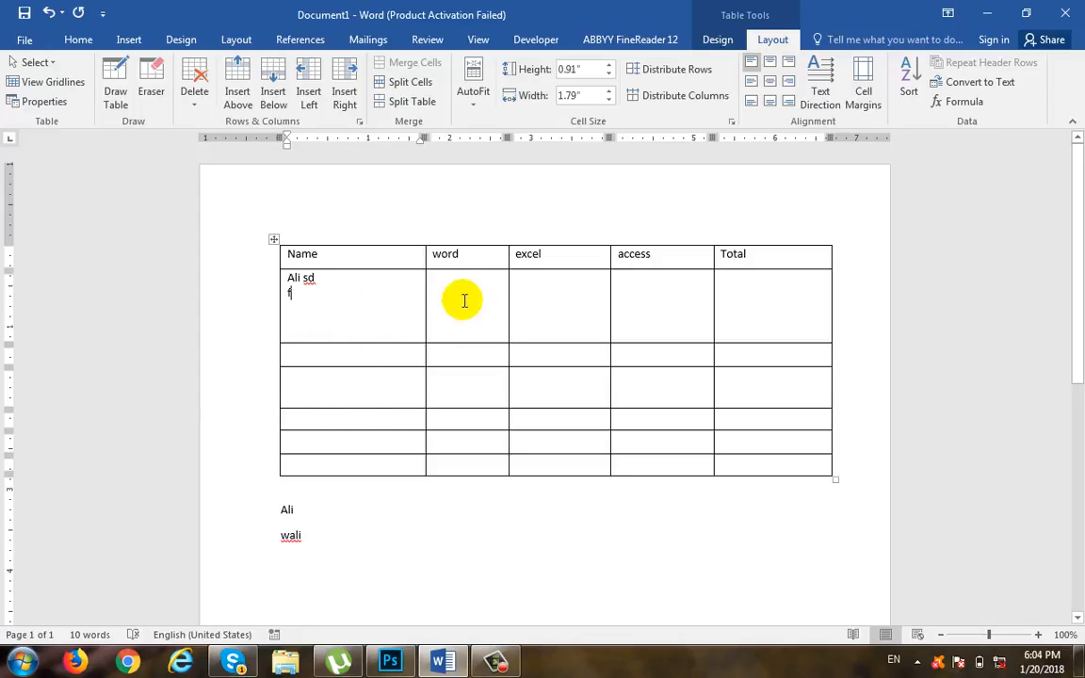
Step: Distribute the table's rows and columns evenly and align the second row's Name cell to the top left
click(682, 73)
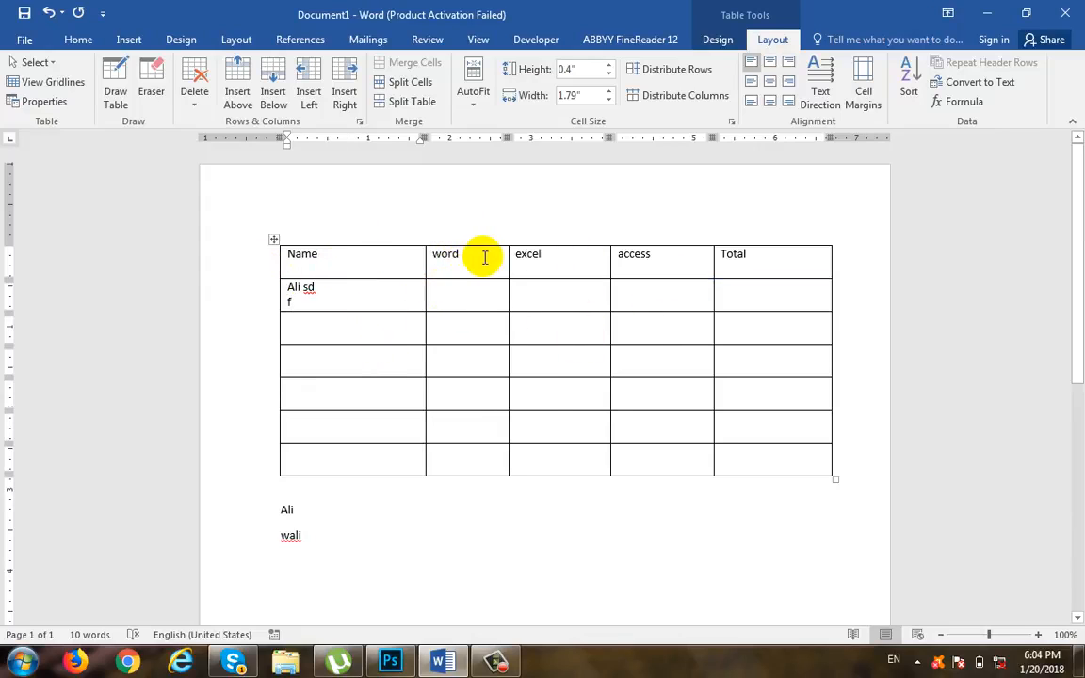
click(685, 104)
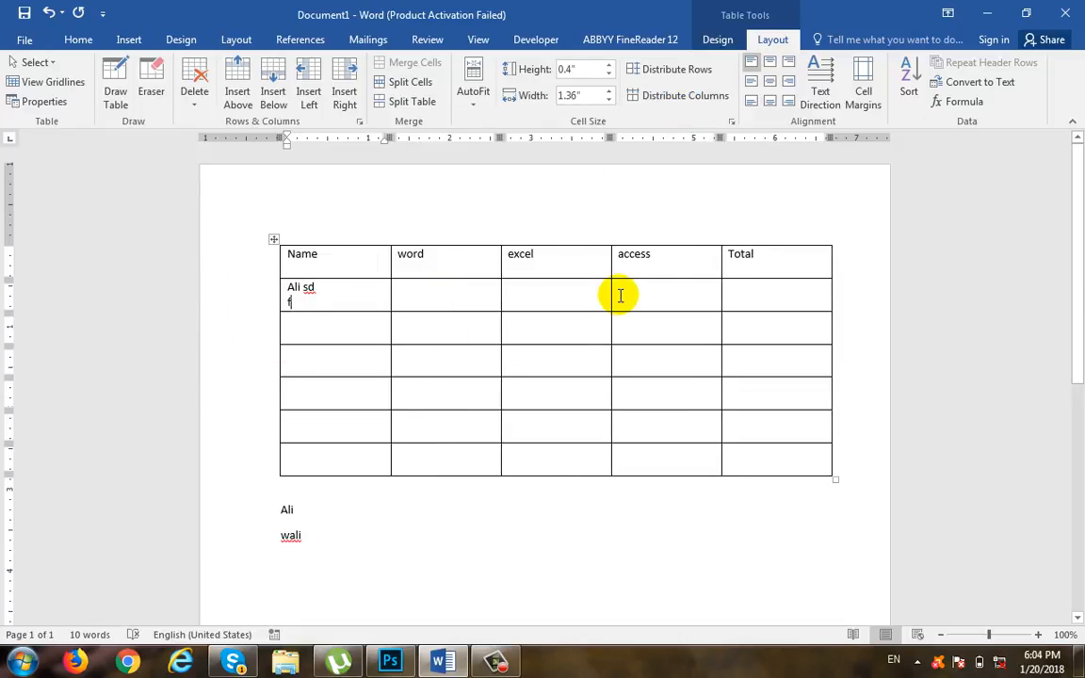
click(751, 64)
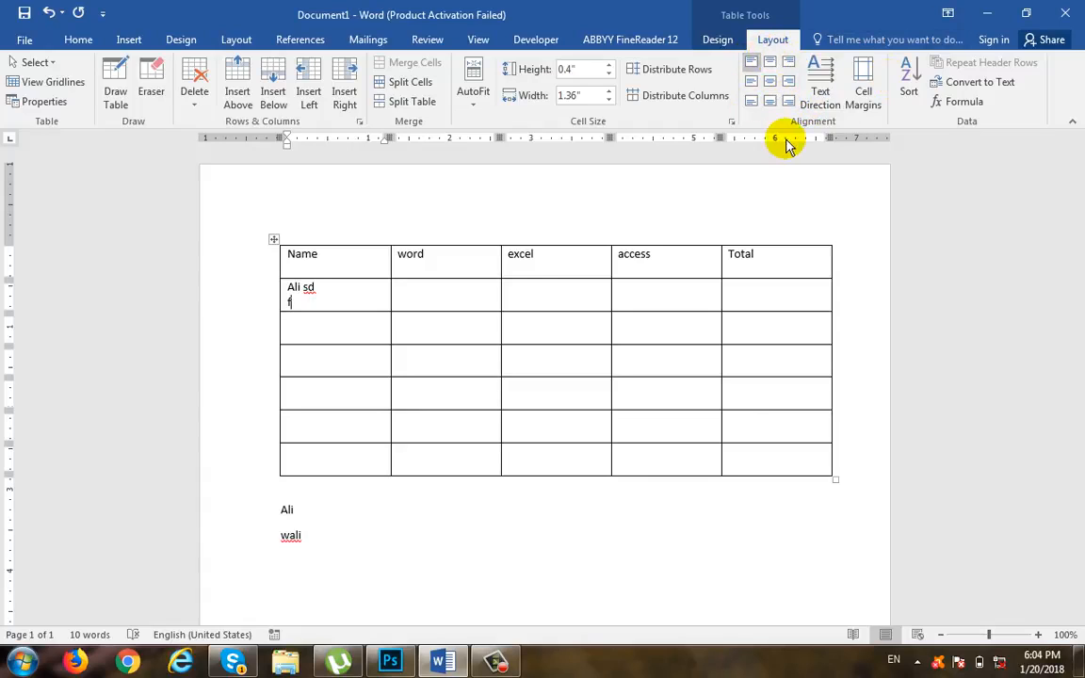
Step: Try centred and right paragraph alignment on the Name heading
click(344, 257)
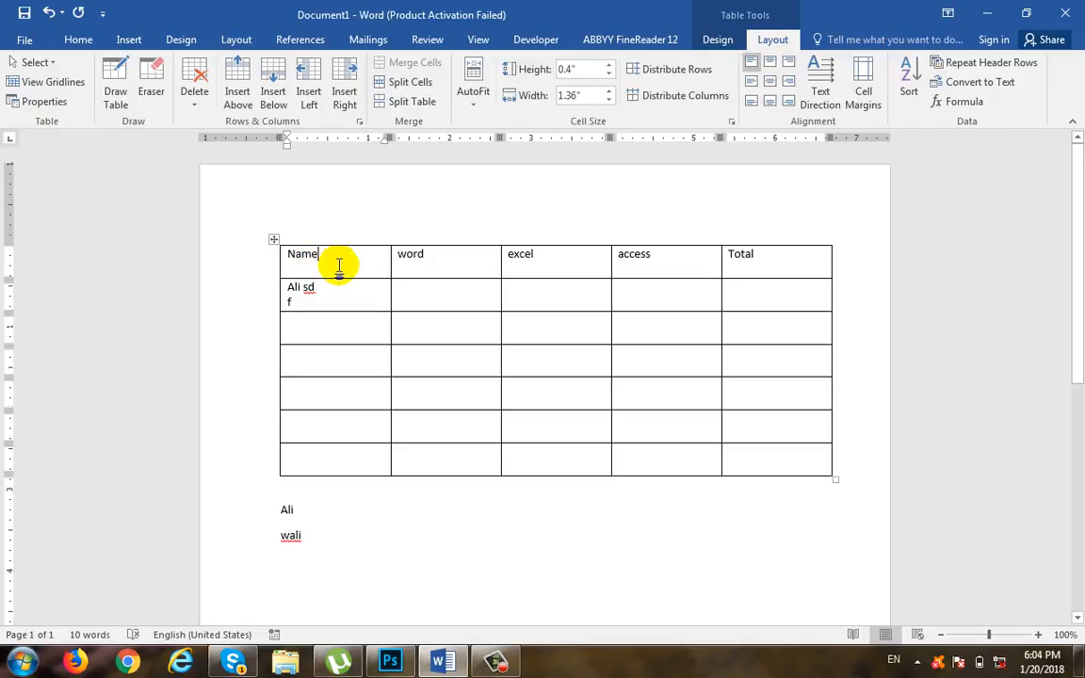
click(79, 40)
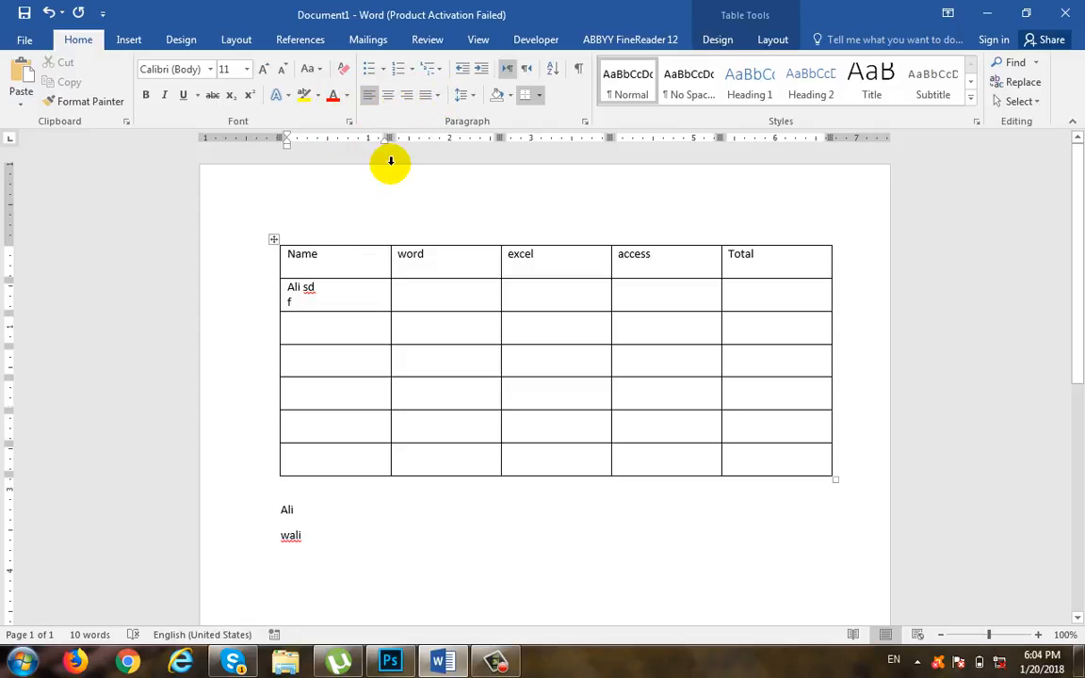
click(387, 95)
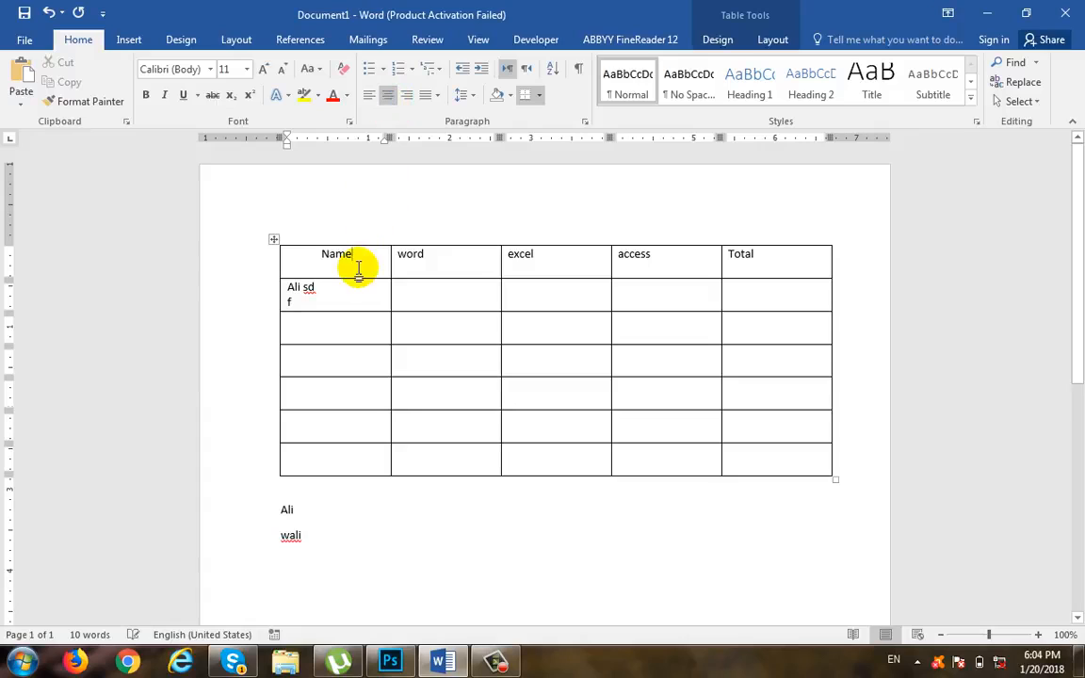
click(406, 95)
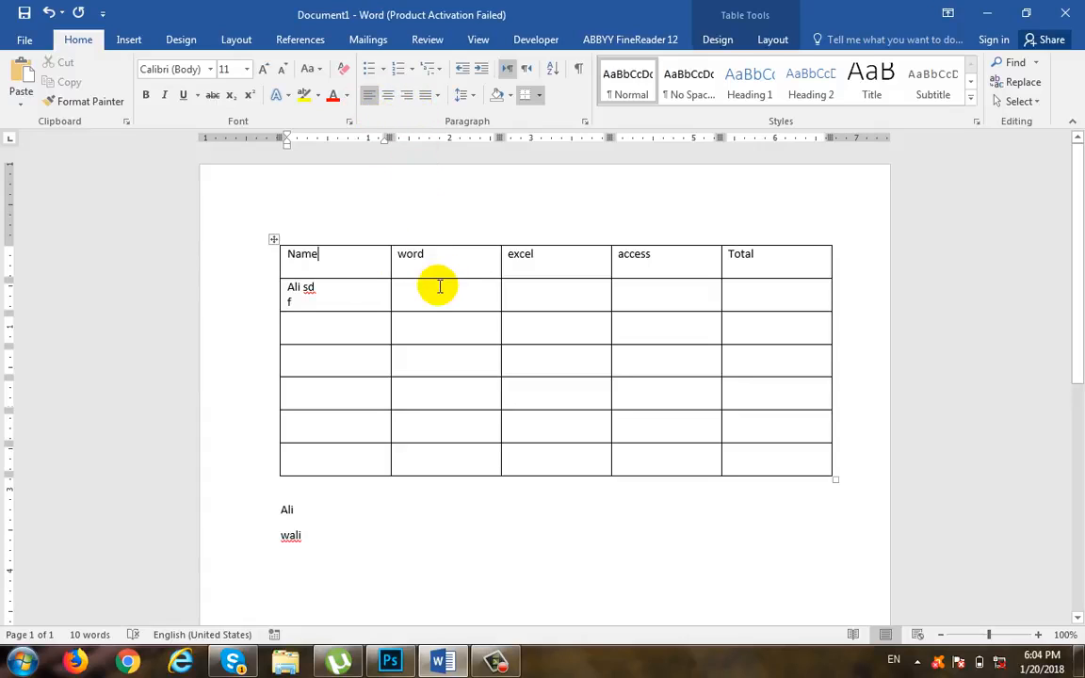
Step: Make the header row about 0.68 inches high and centre the Name heading horizontally and vertically in its cell
drag(440, 277, 439, 300)
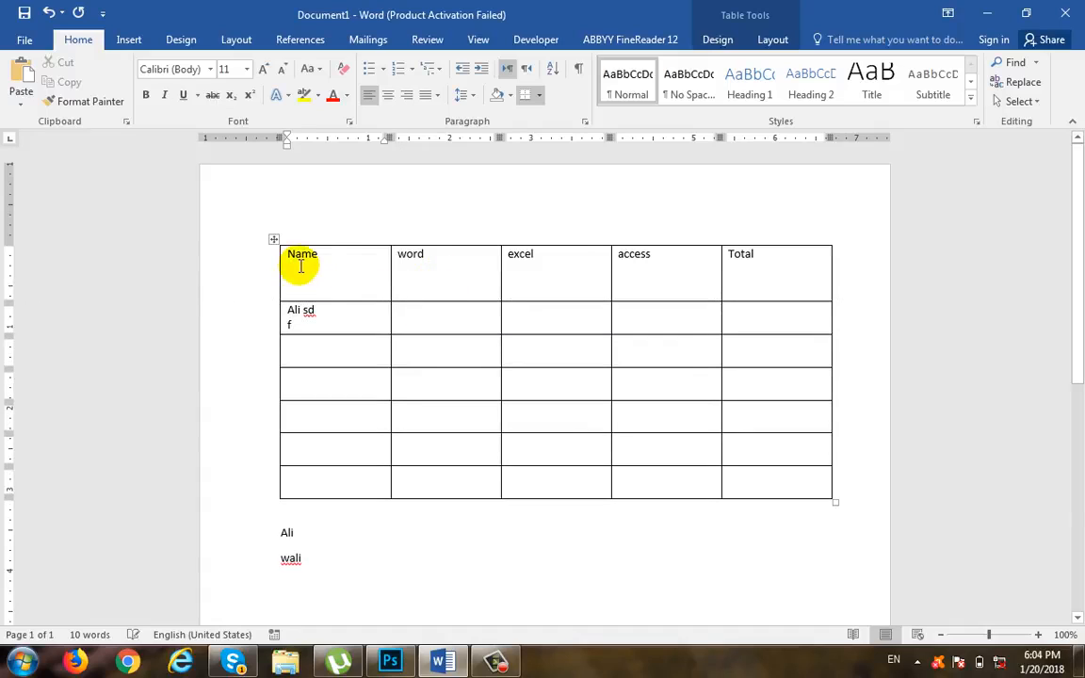
click(387, 95)
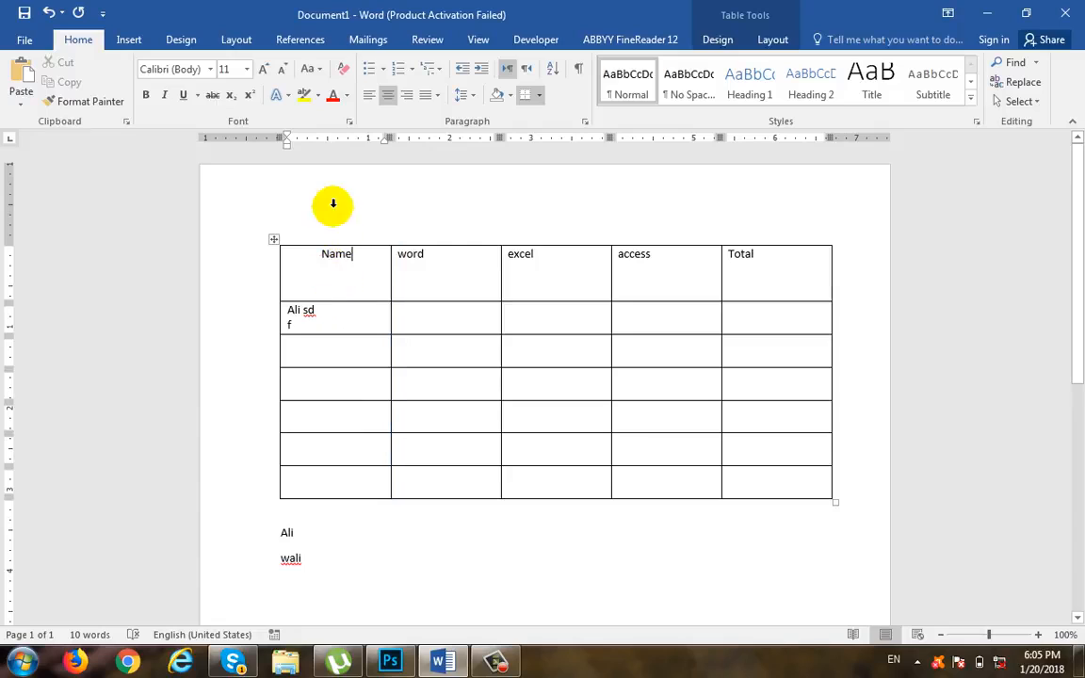
click(765, 41)
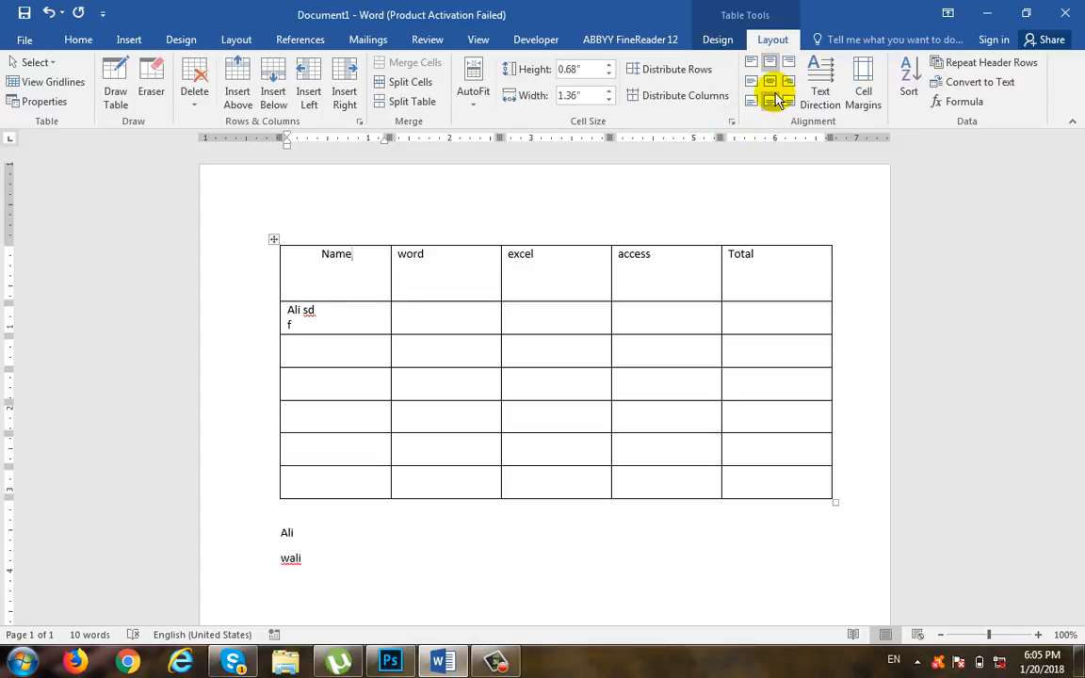
click(769, 87)
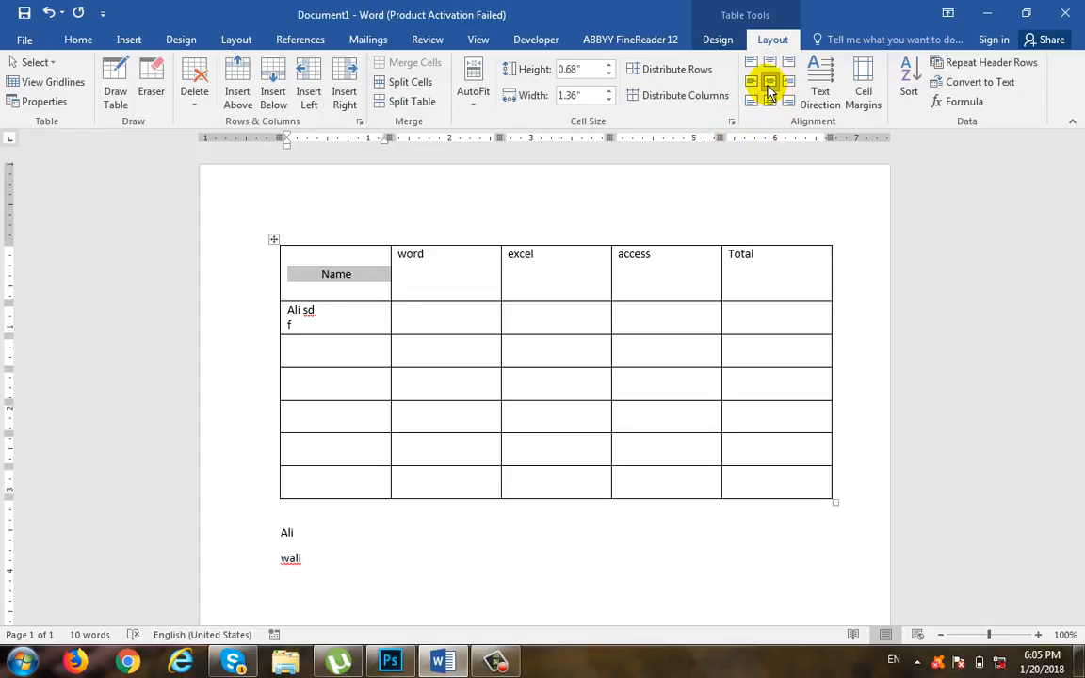
Step: Try bottom-right, centre-left and top-centre cell alignments on the Name heading, finishing with fully centred alignment
click(789, 102)
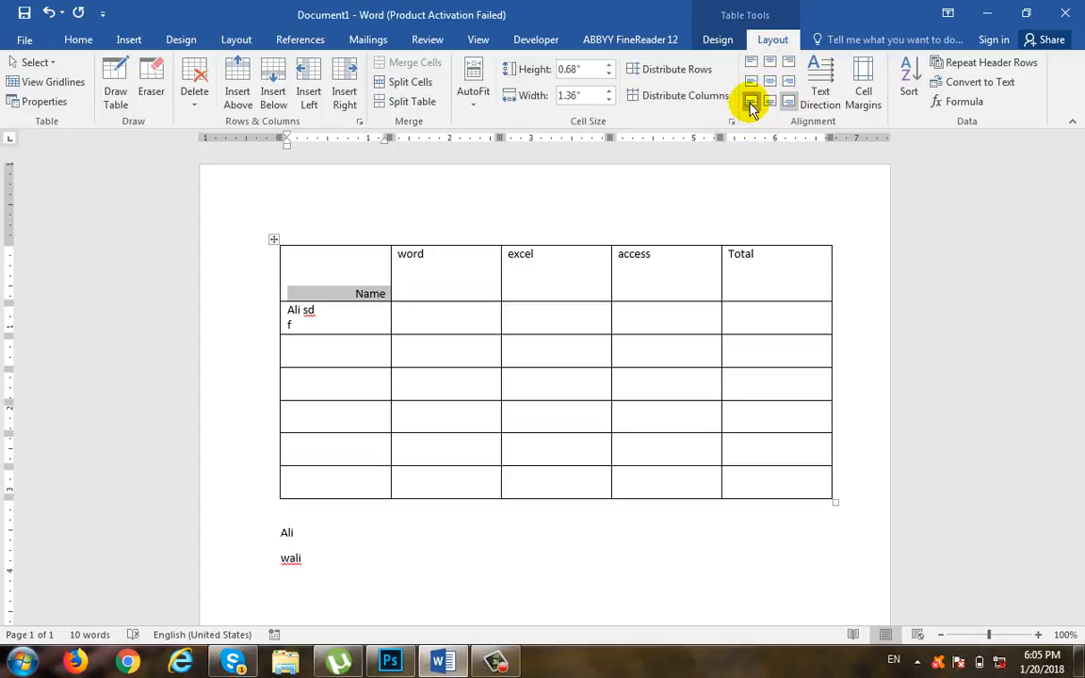
click(750, 82)
click(770, 62)
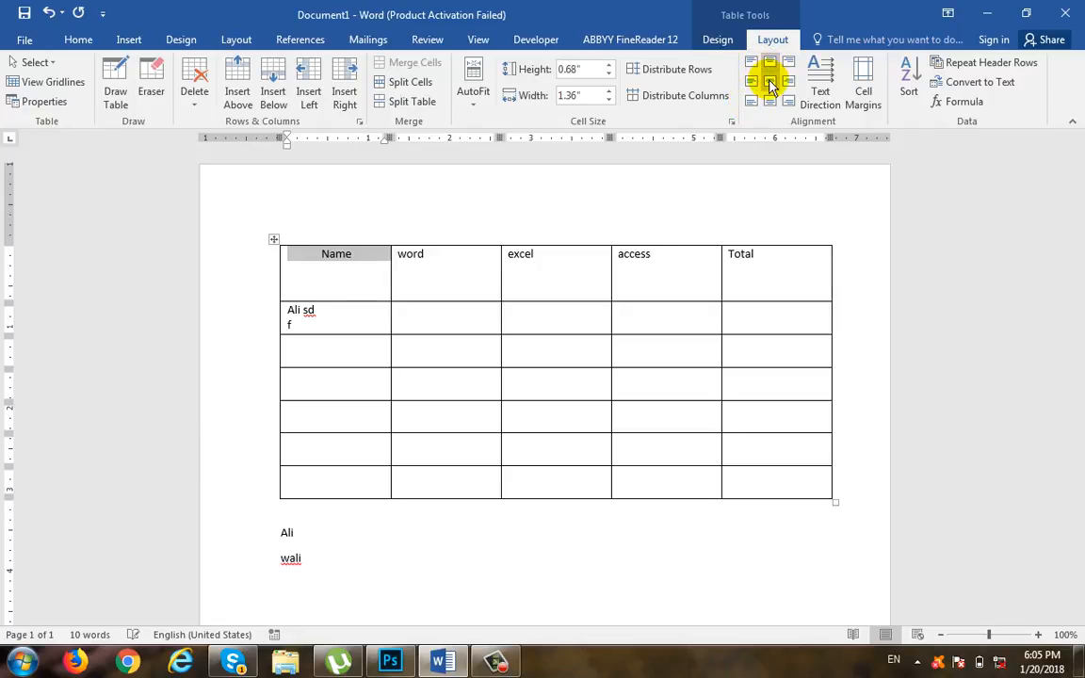
click(770, 85)
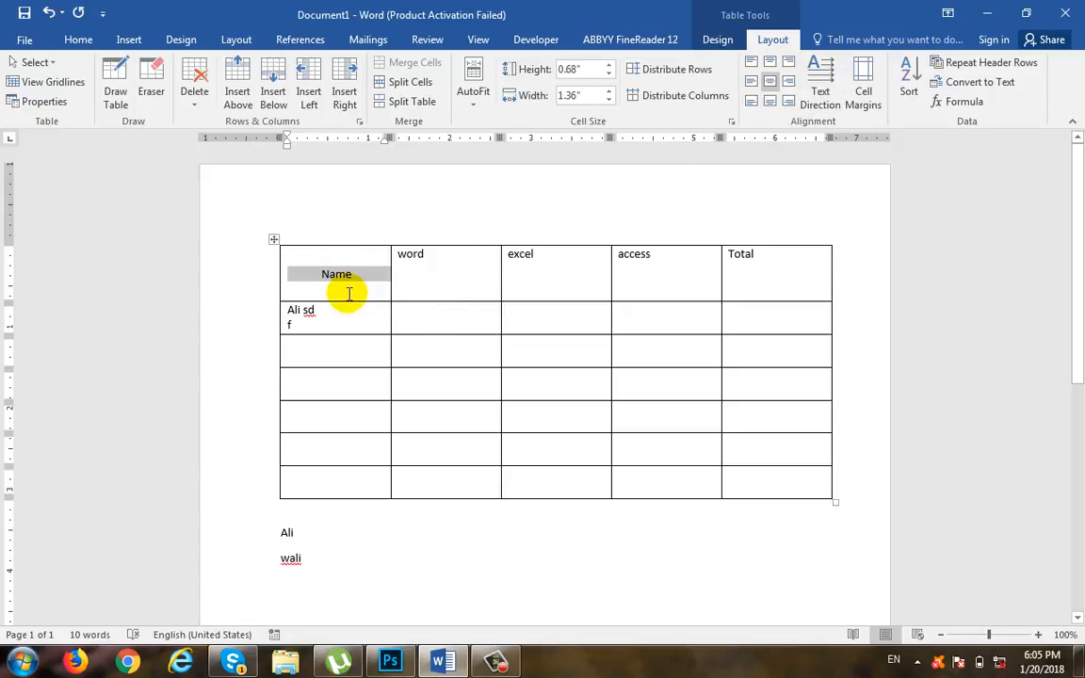
Step: Cycle the Name heading's text direction through both vertical orientations and back to horizontal
click(819, 98)
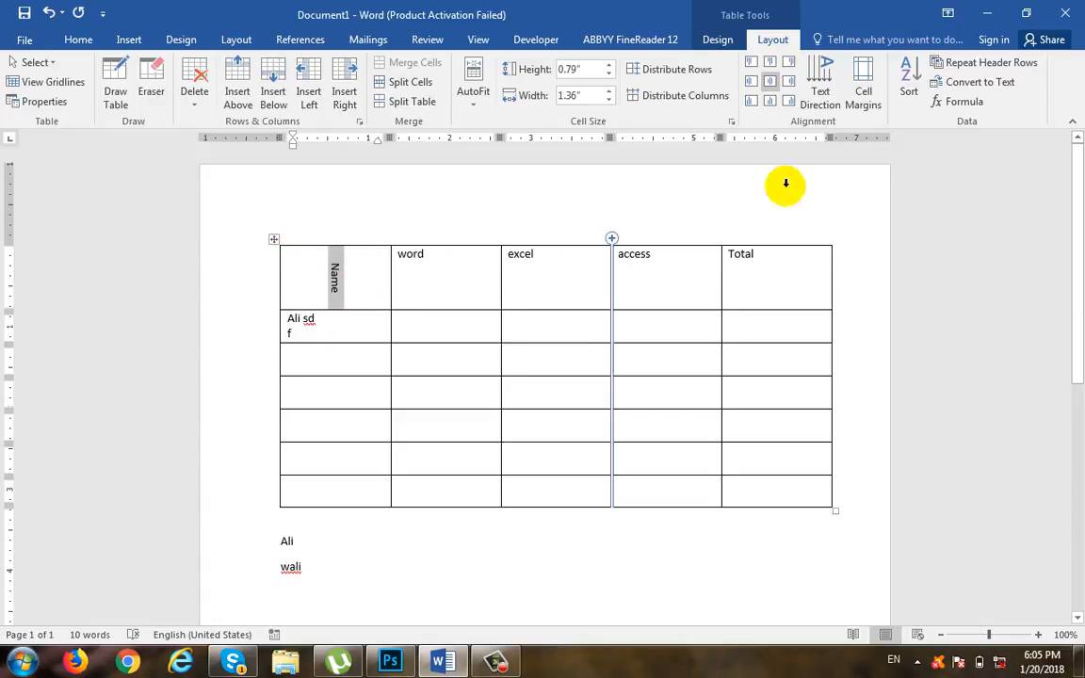
click(820, 94)
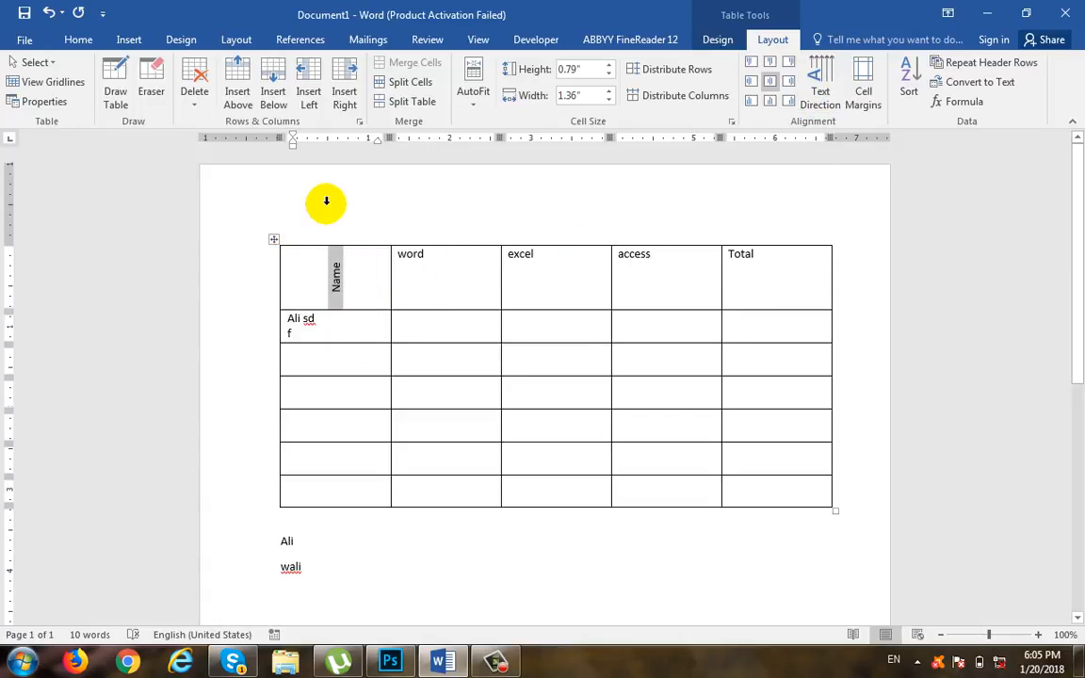
click(821, 80)
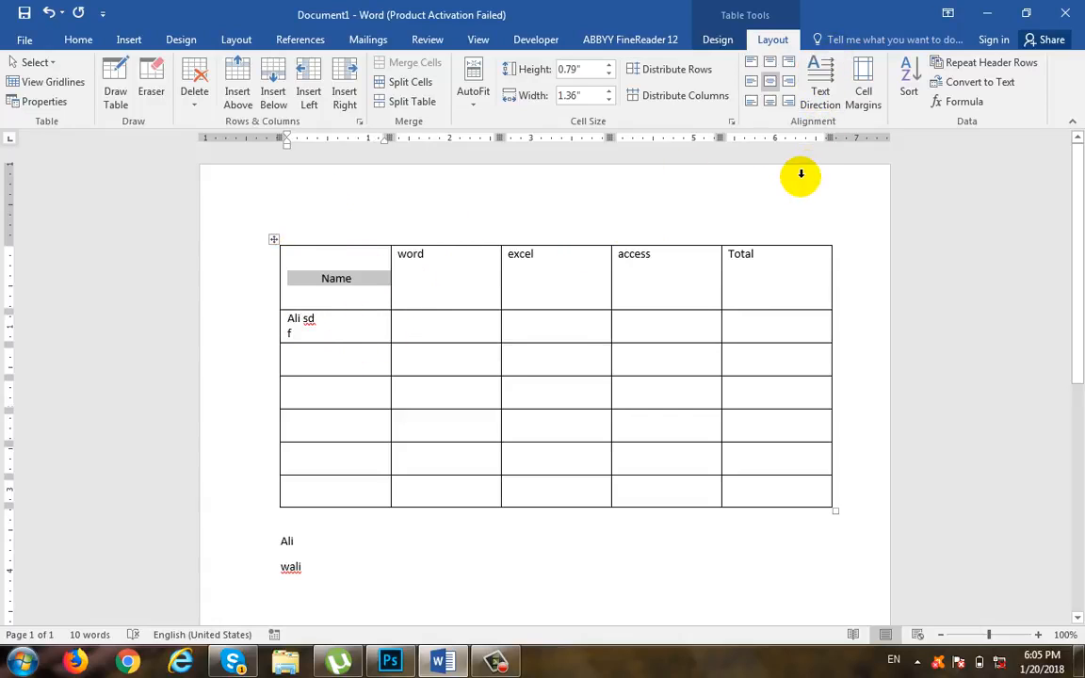
click(821, 87)
click(821, 94)
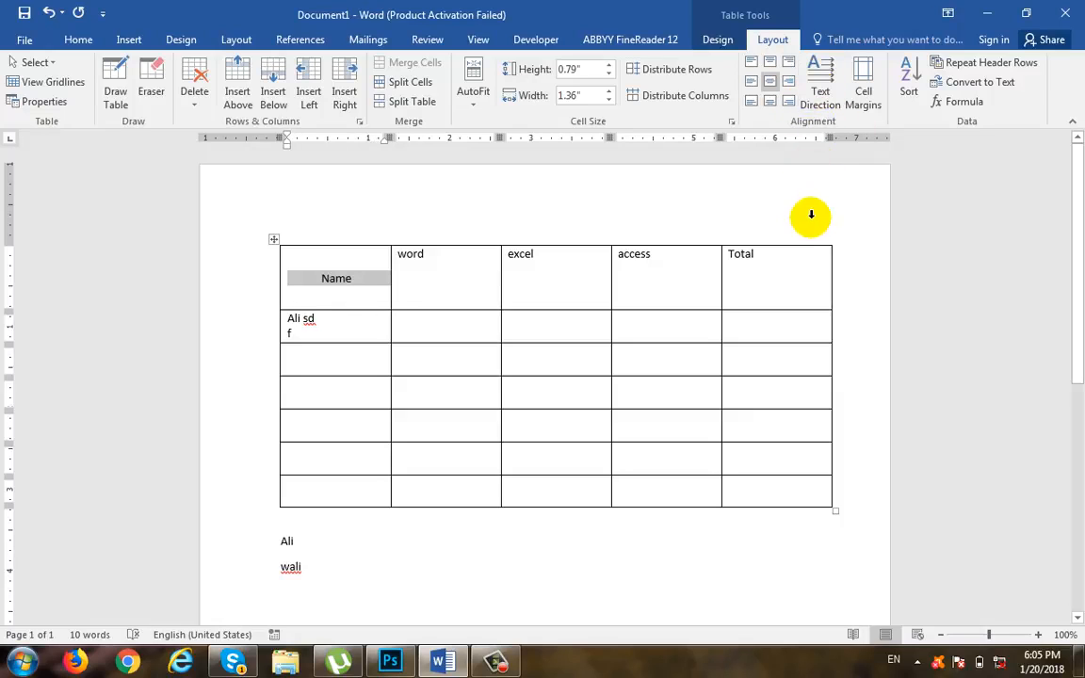
Step: Rotate all header cells' text to read upward, centre it in the cells, and return the text direction to horizontal
drag(766, 267, 337, 297)
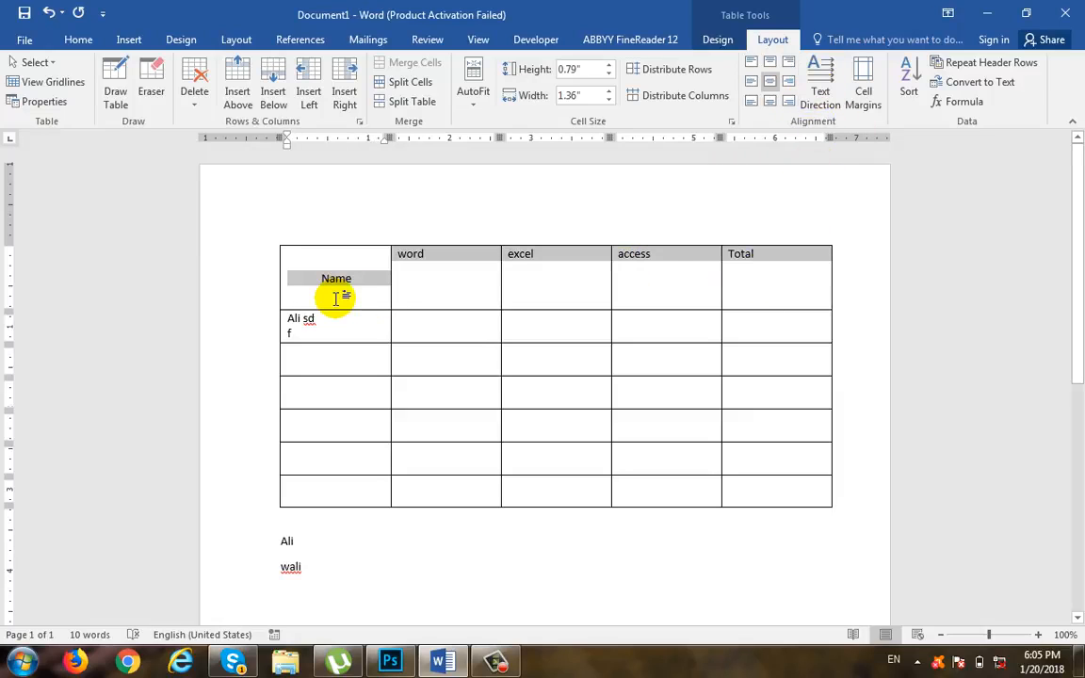
click(829, 85)
click(777, 98)
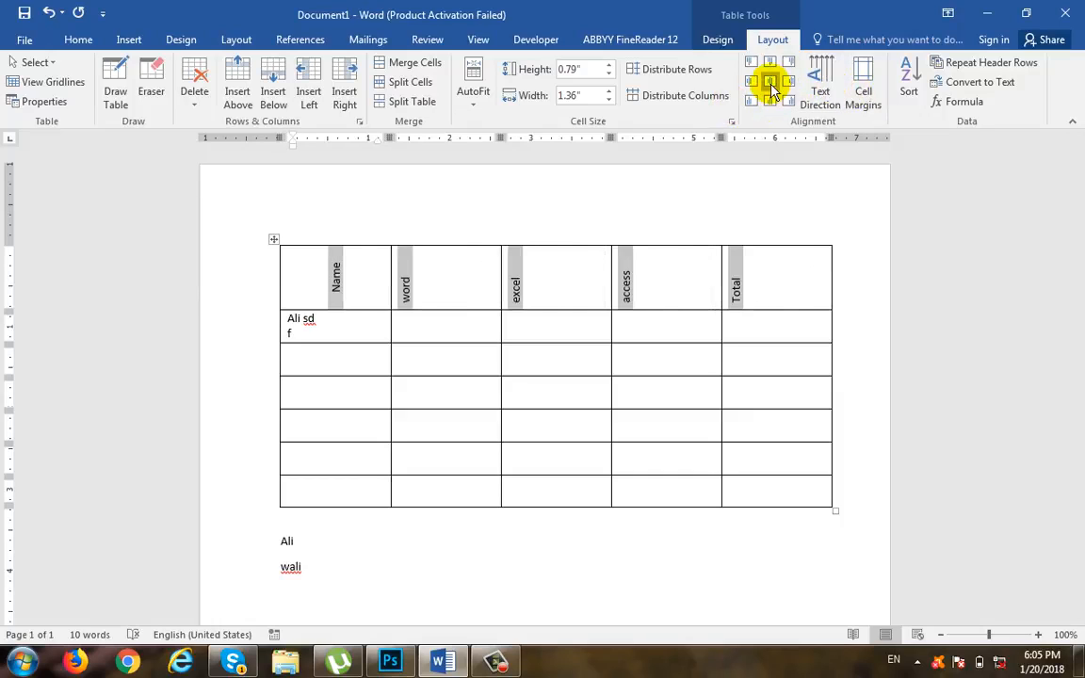
click(821, 83)
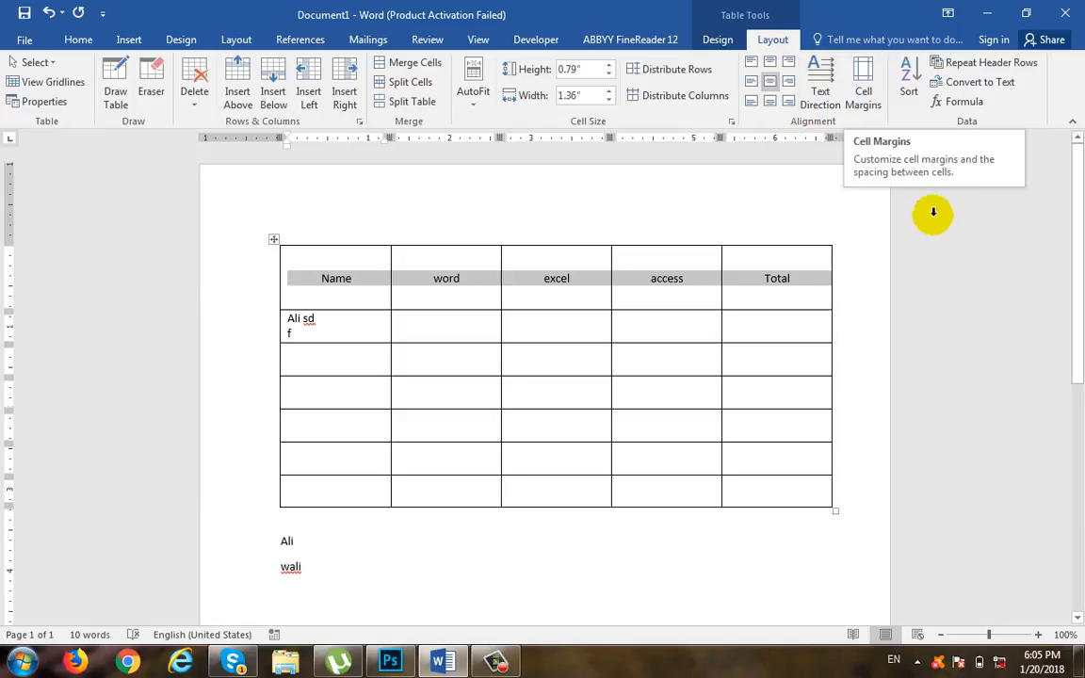
click(878, 269)
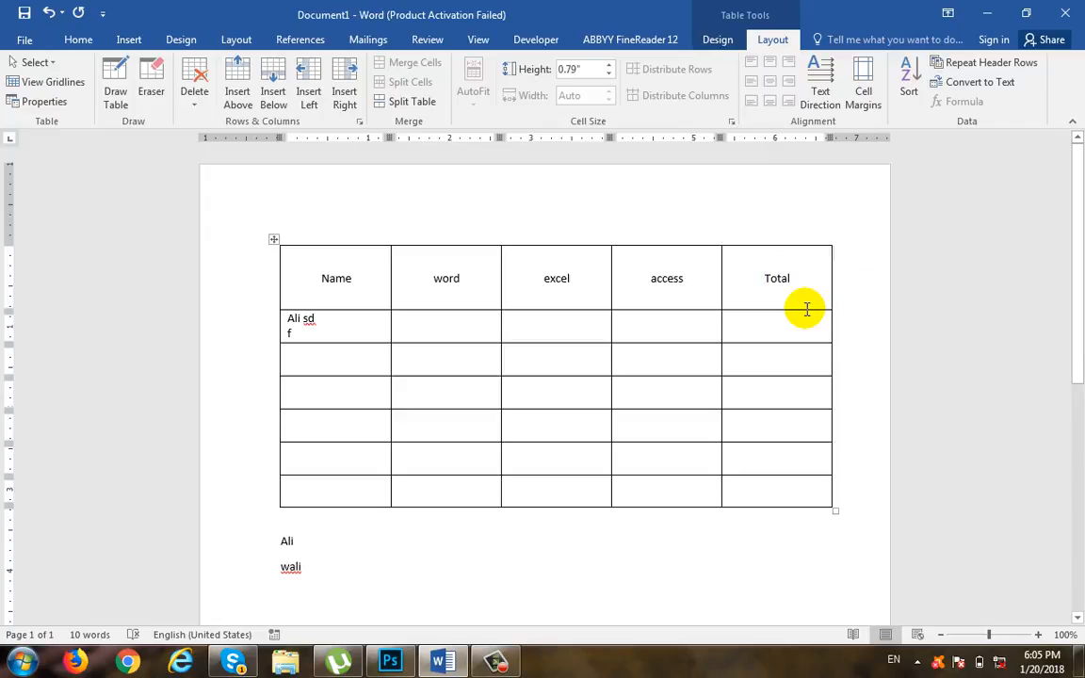
Step: Replace the f in the second row's Name cell with a person's name and set the default top cell margin to 0.1 inch
click(370, 330)
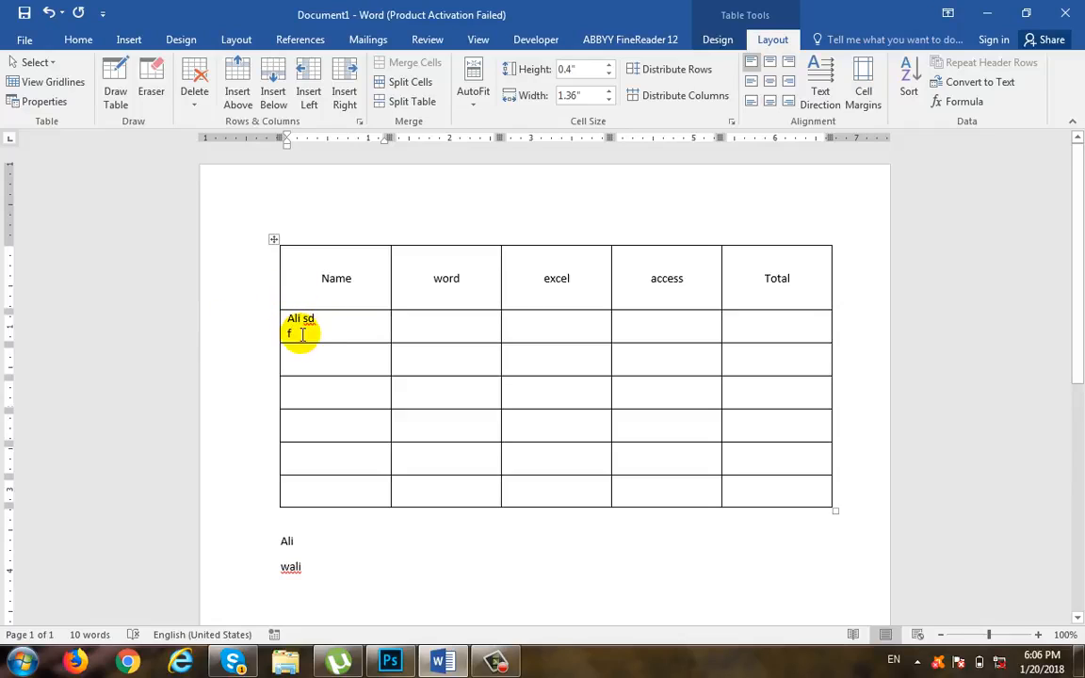
key(BackSpace)
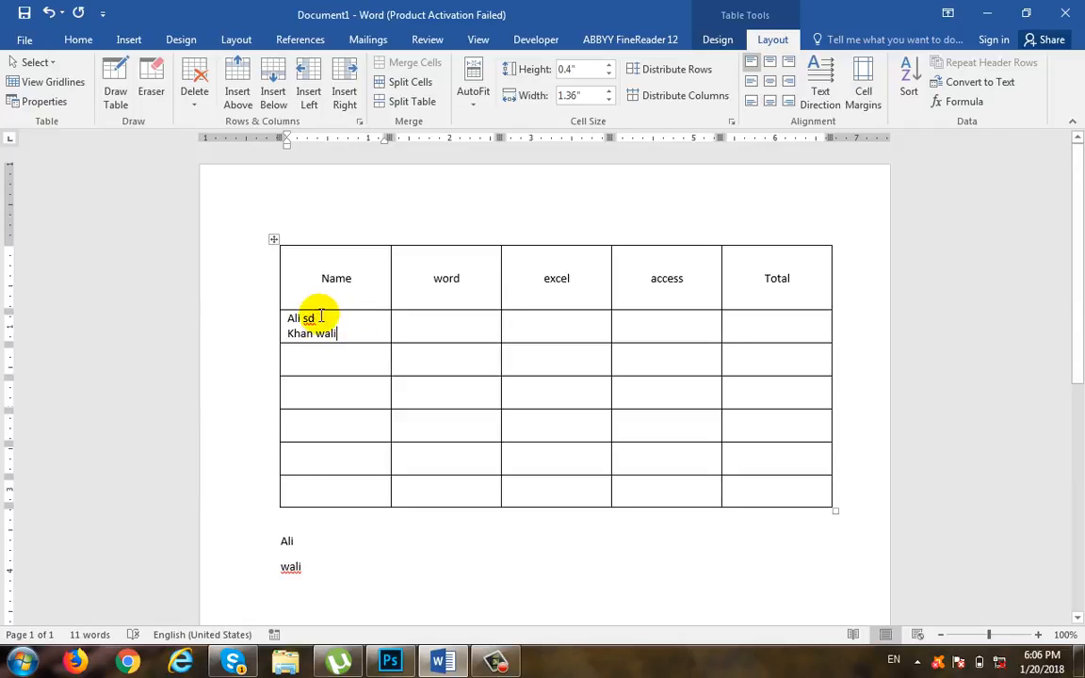
click(858, 94)
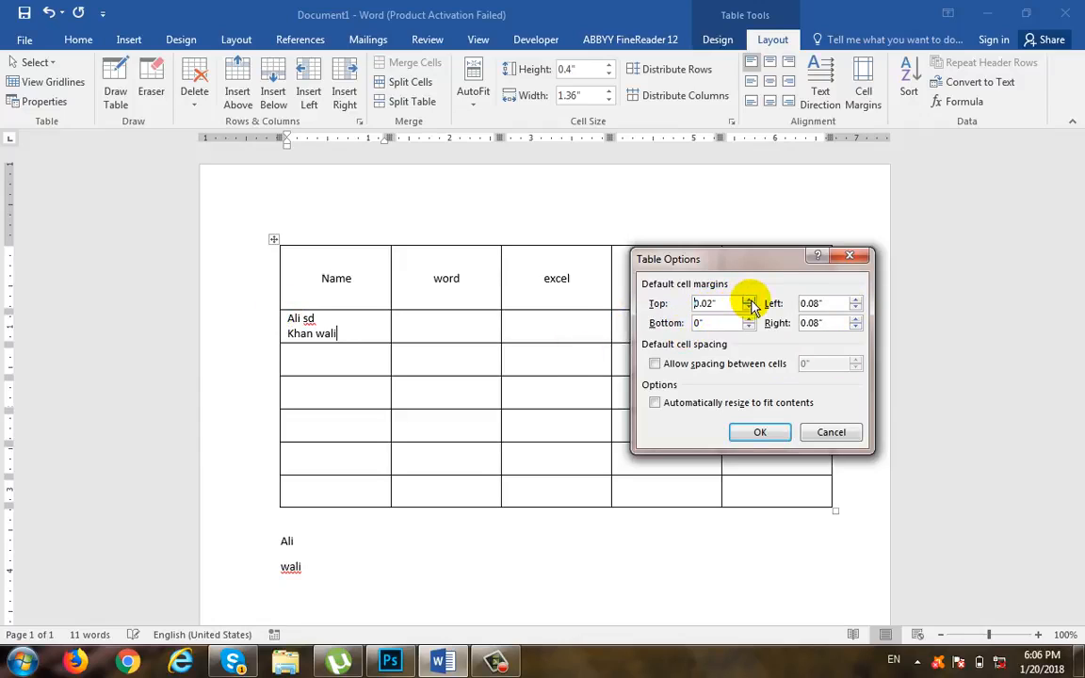
click(759, 432)
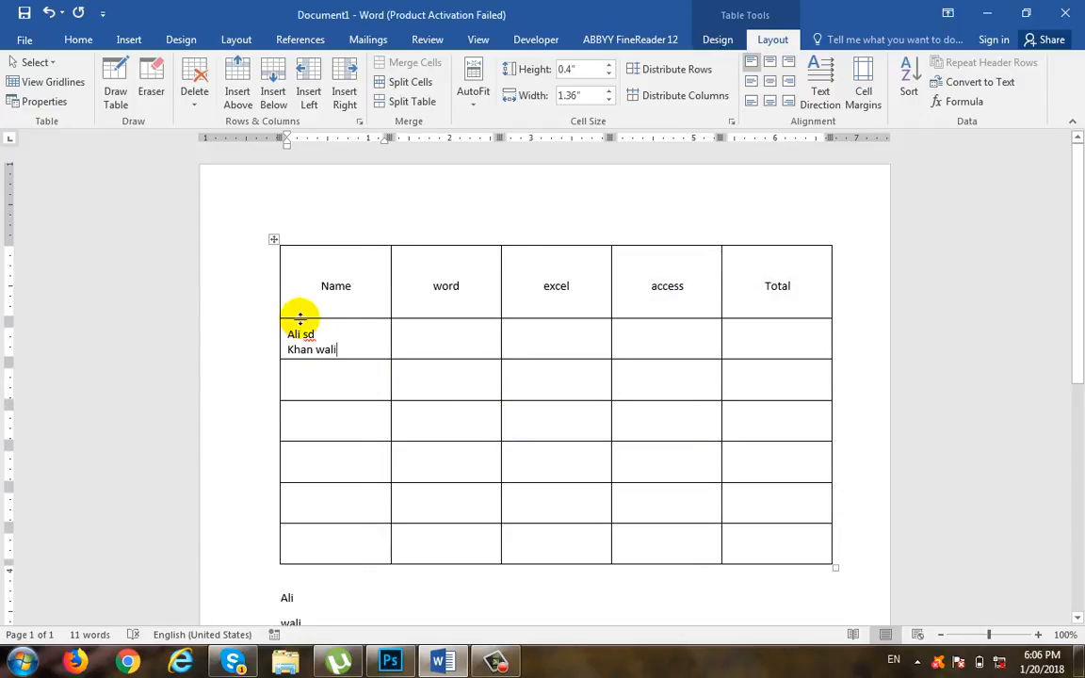
Step: Enter sdfsdfsdf in the third row's Name cell
click(330, 375)
text(sdfsdfsdf)
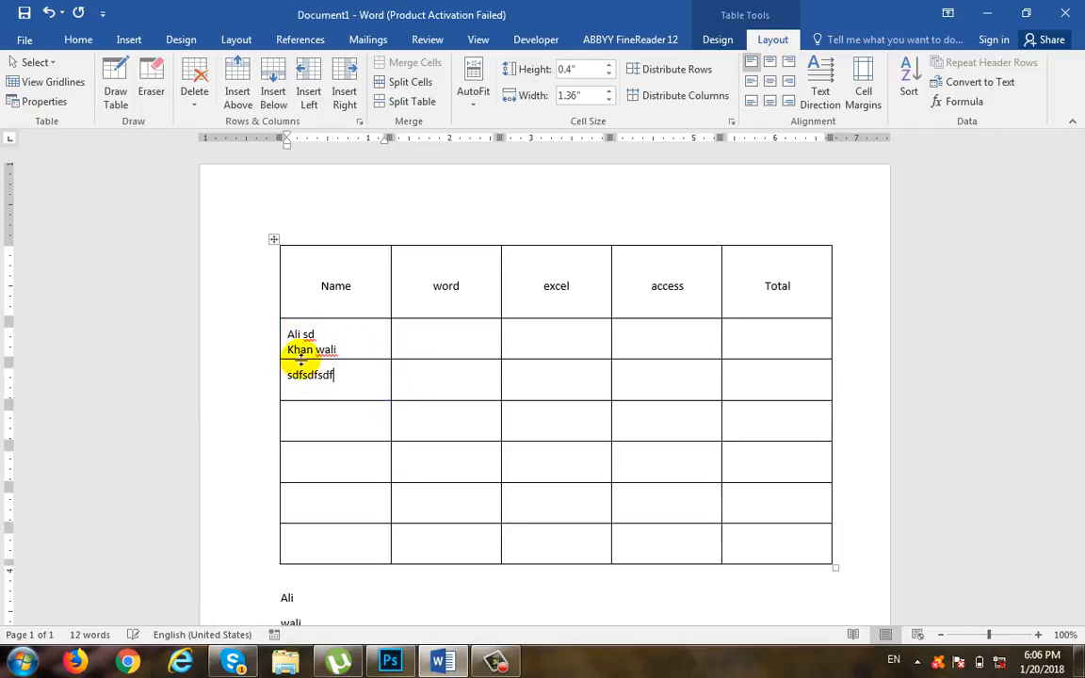
mouse_move(271, 384)
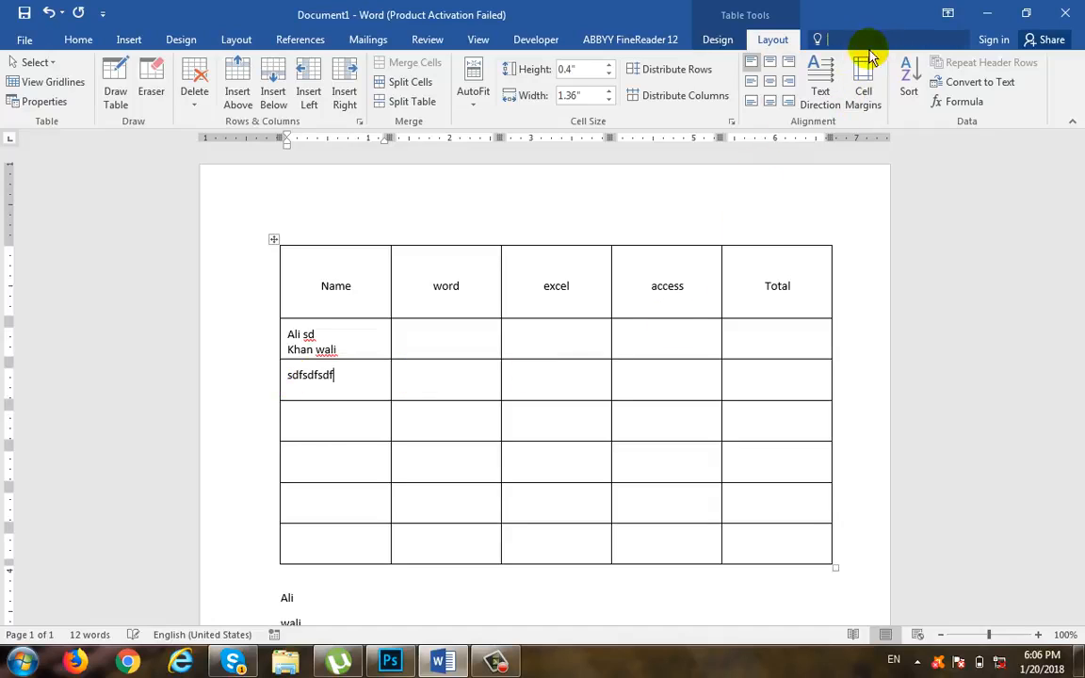
Step: Try default cell margins of 0.09 inch left and 0.01 inch bottom, with a larger right margin
click(866, 108)
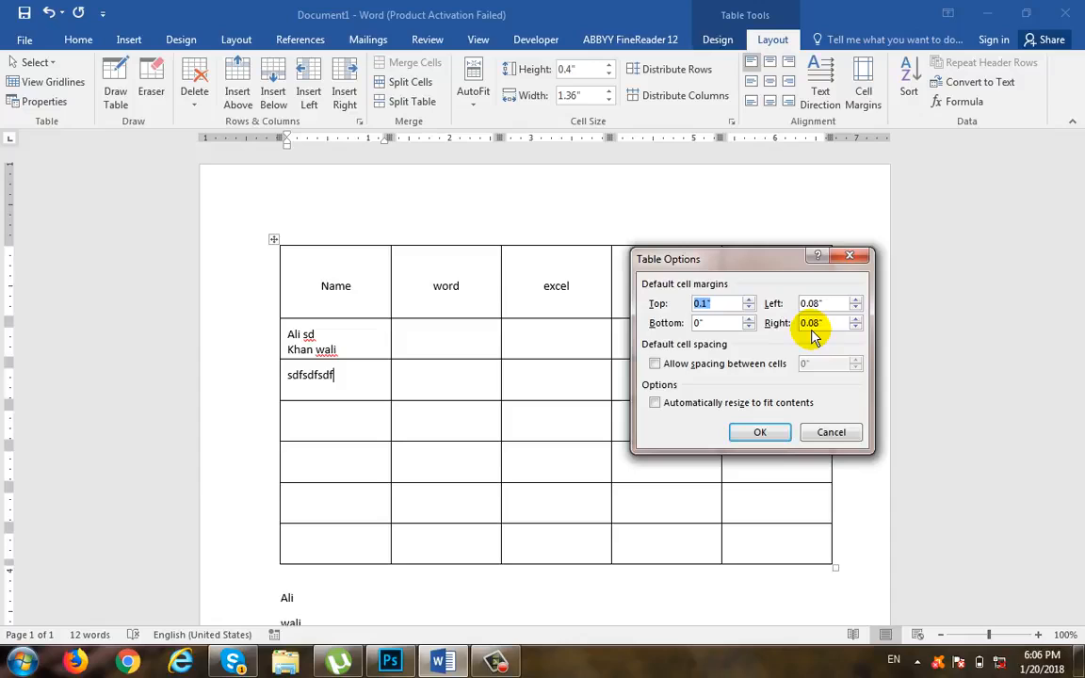
click(856, 299)
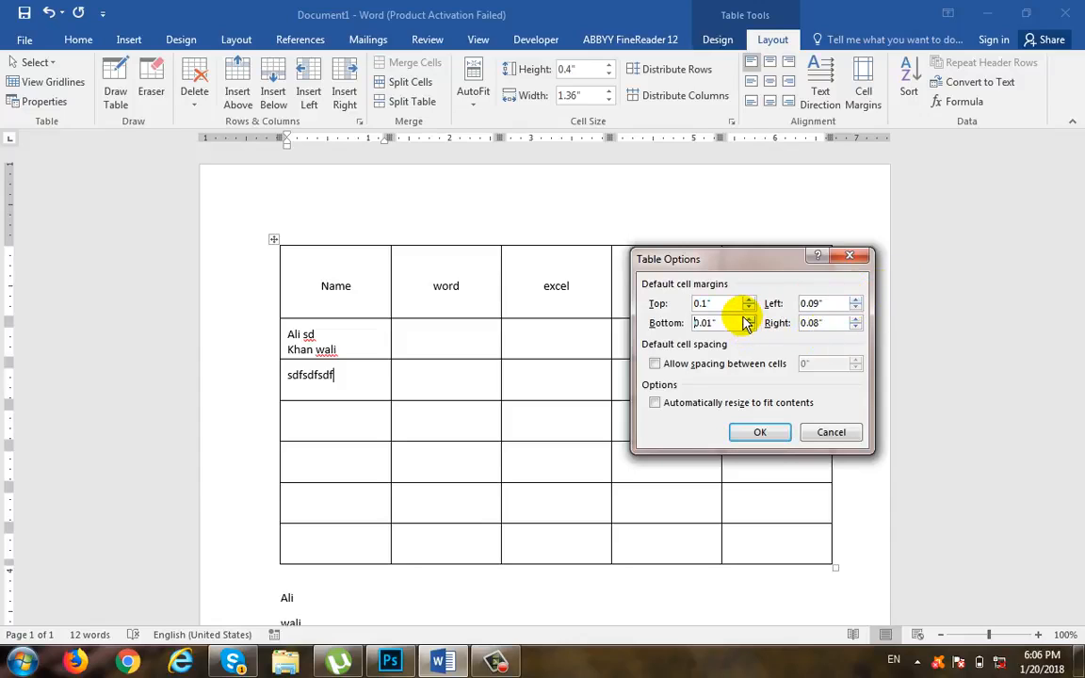
click(856, 319)
click(762, 431)
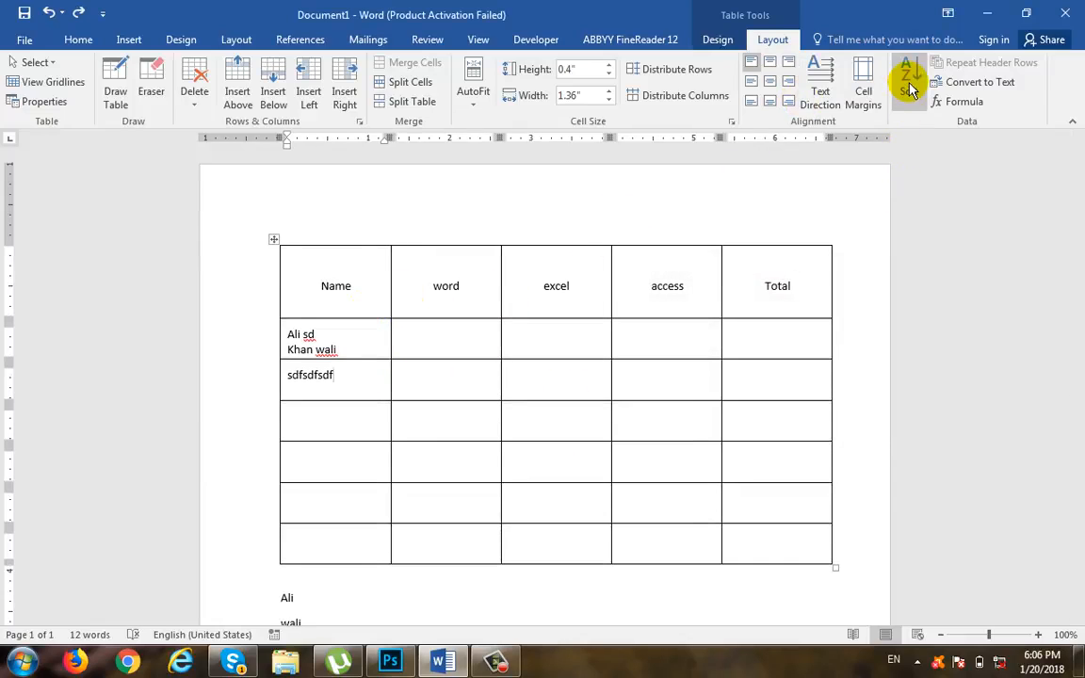
Step: Undo the cell margin changes and the trial text, back to the single first name in the second row's Name cell
click(88, 40)
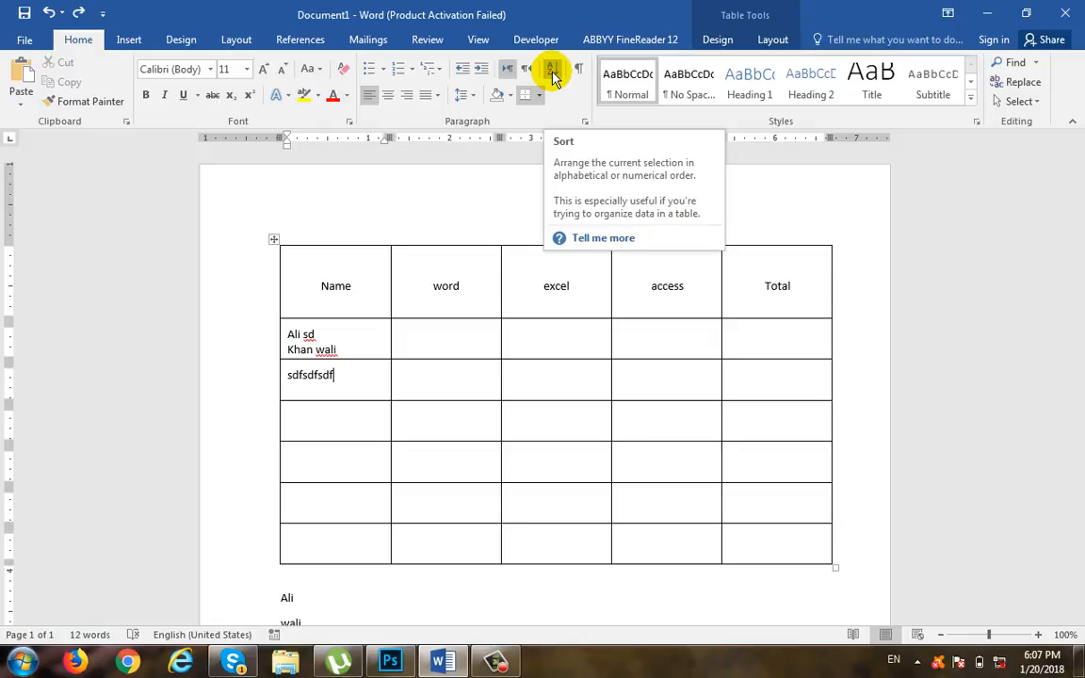
click(368, 372)
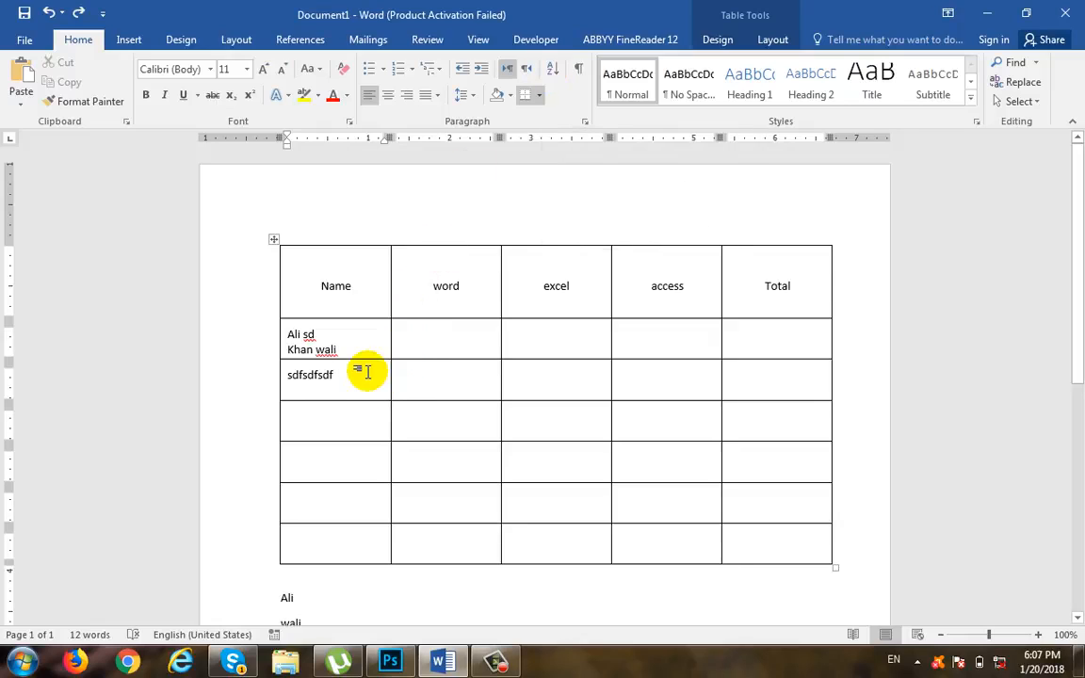
key(ctrl+z)
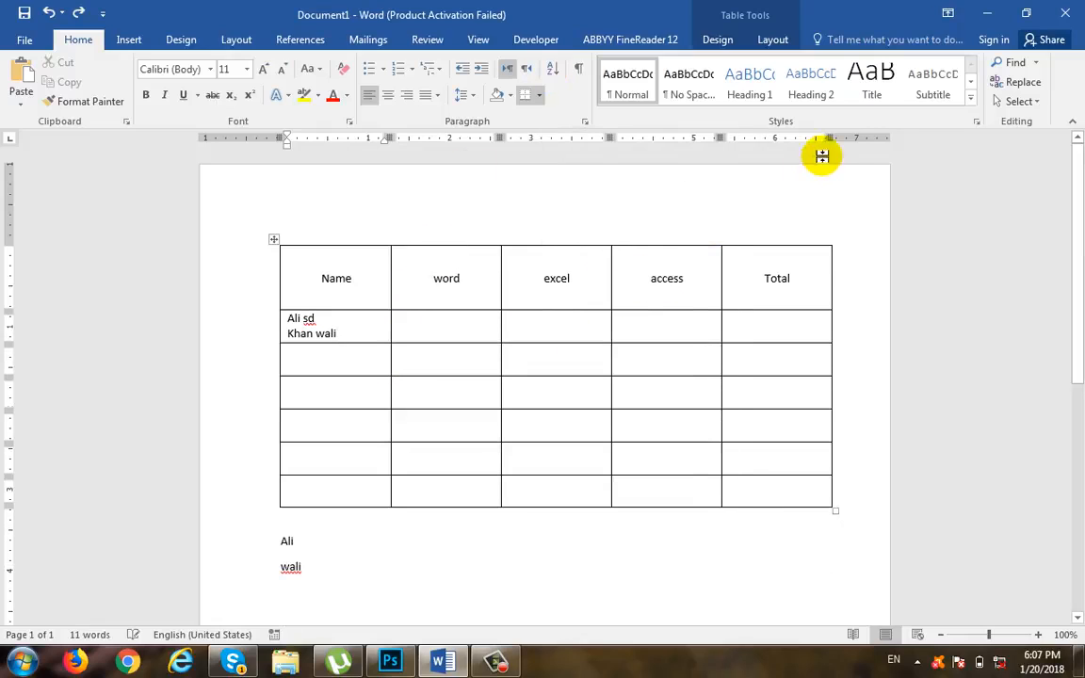
key(ctrl+z)
key(ctrl+z)
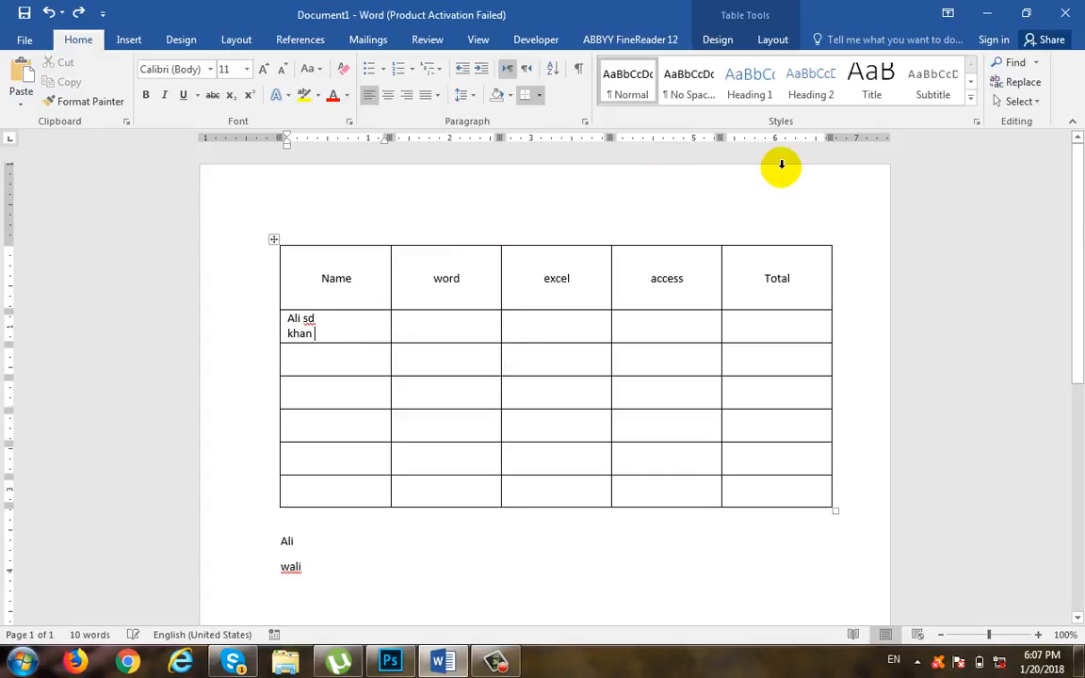
drag(351, 317, 262, 327)
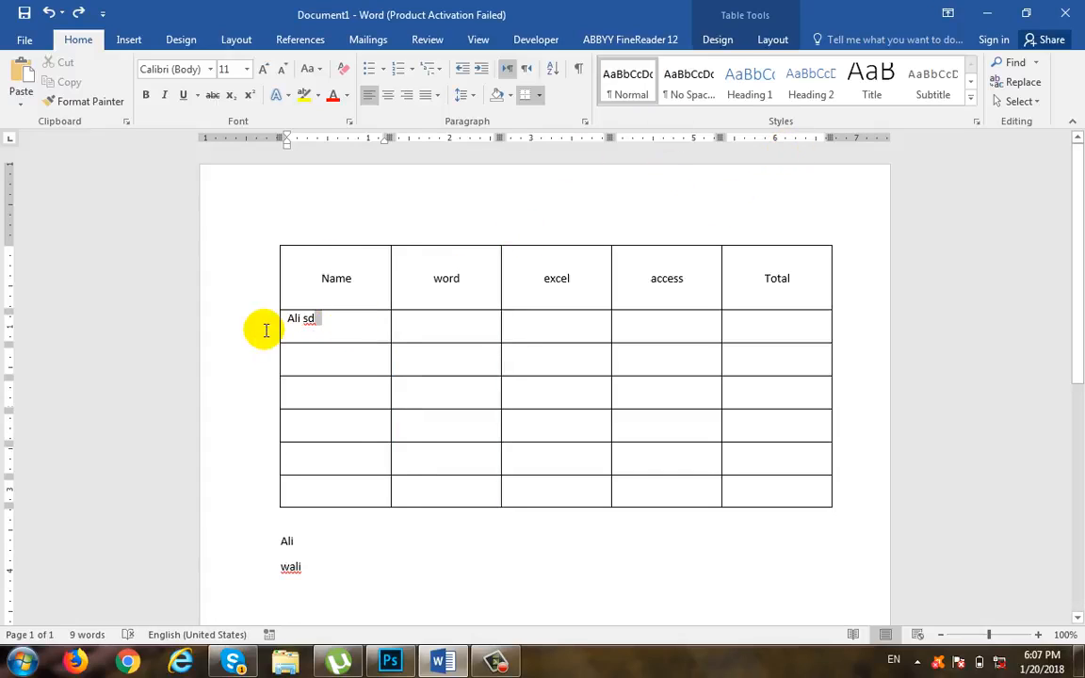
key(ctrl+z)
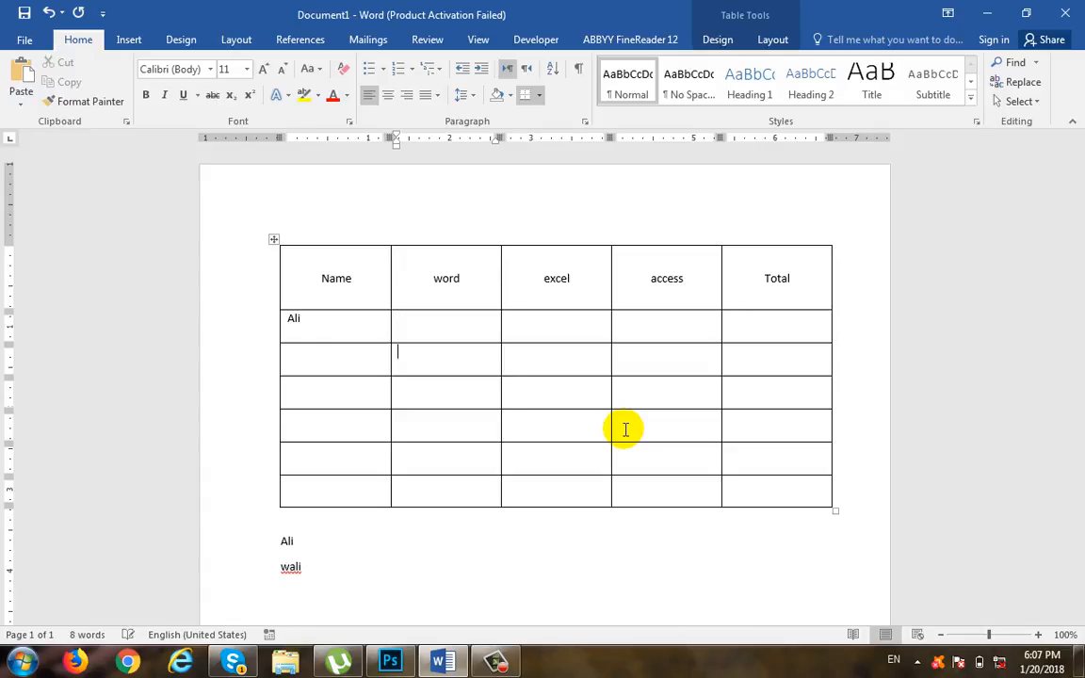
Step: Enter a different person's first name in each of the third, fourth and fifth rows' Name cells
text(wali)
key(Down)
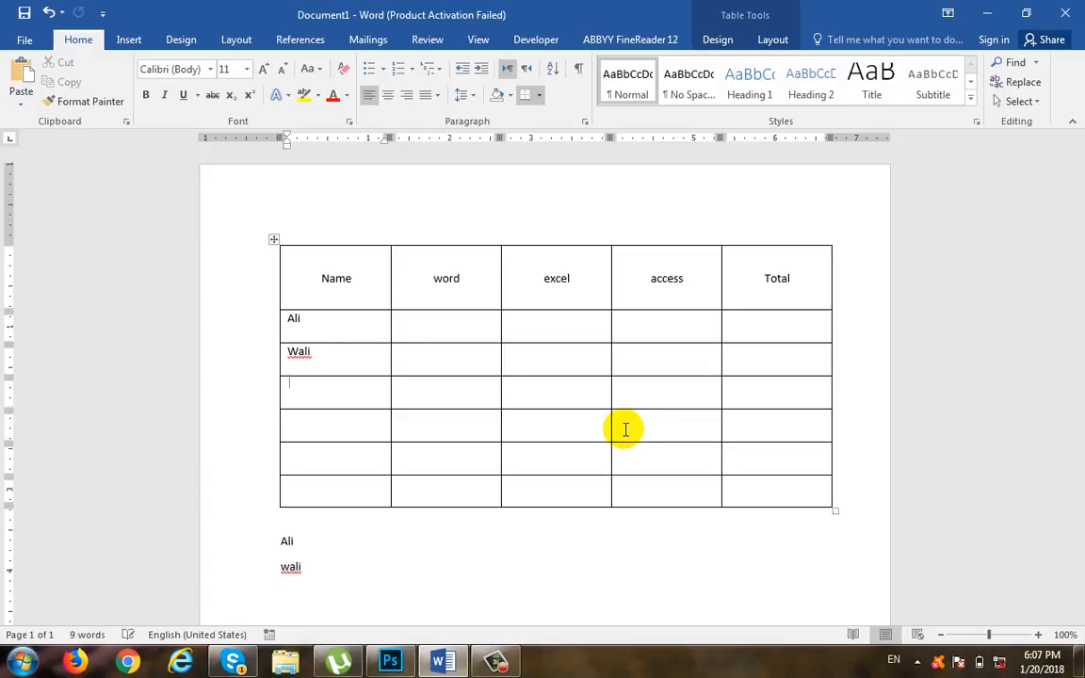
text(ahmad)
key(Down)
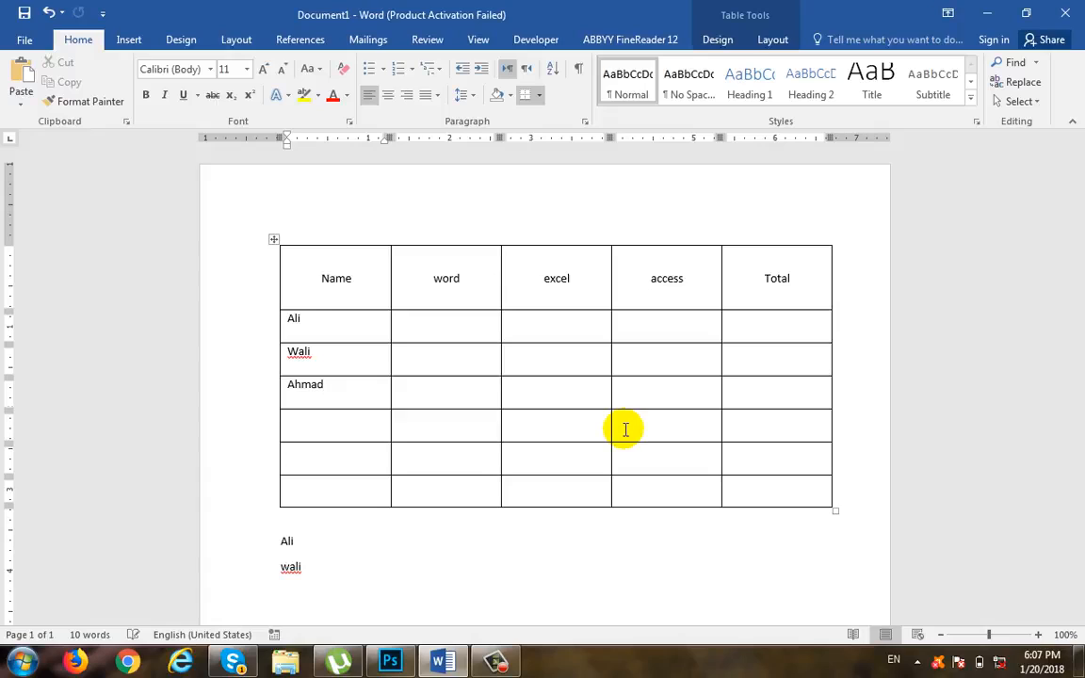
text(zafar)
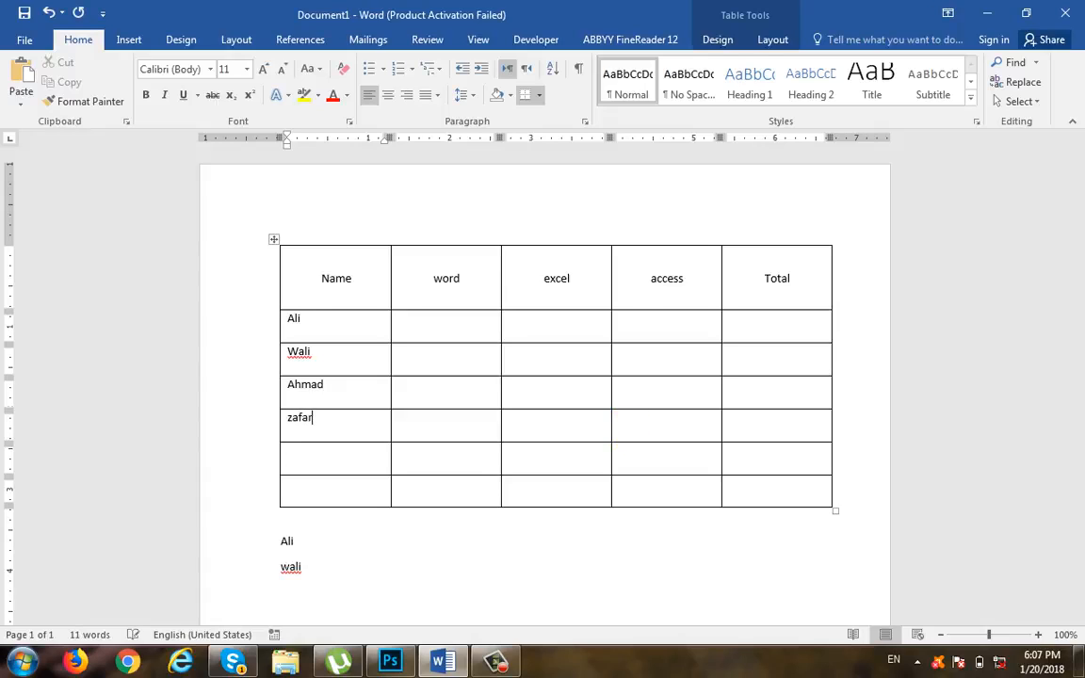
Step: Copy the four names and paste them twice further down the Name column, first from the sixth row, then over the last cell
drag(330, 414, 318, 318)
key(ctrl+c)
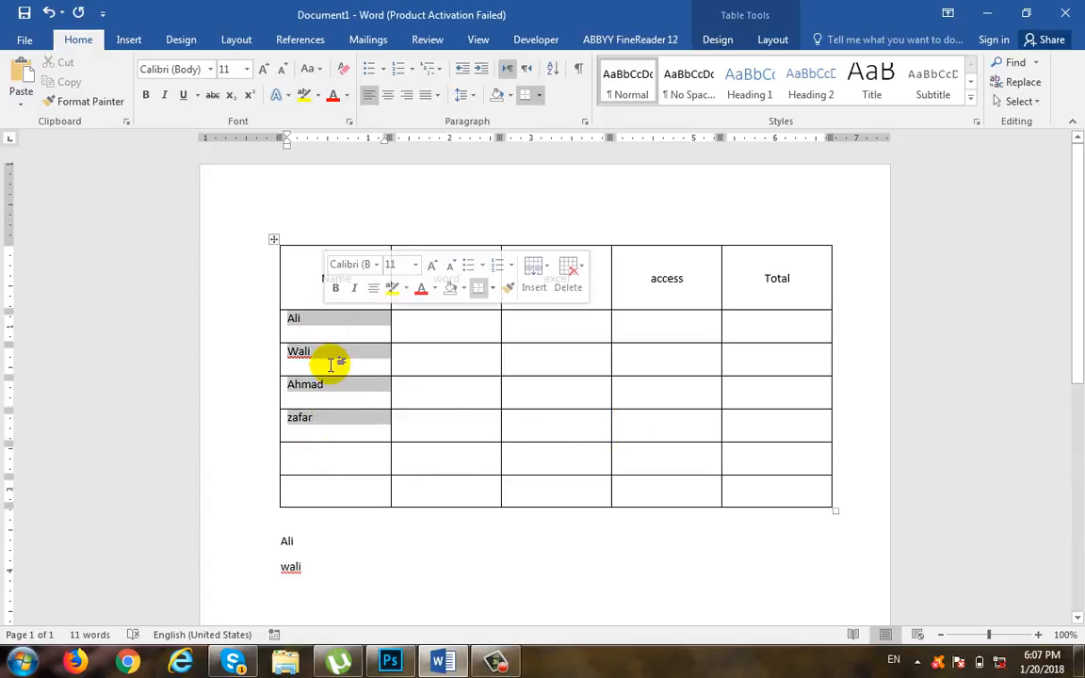
click(349, 452)
key(ctrl+v)
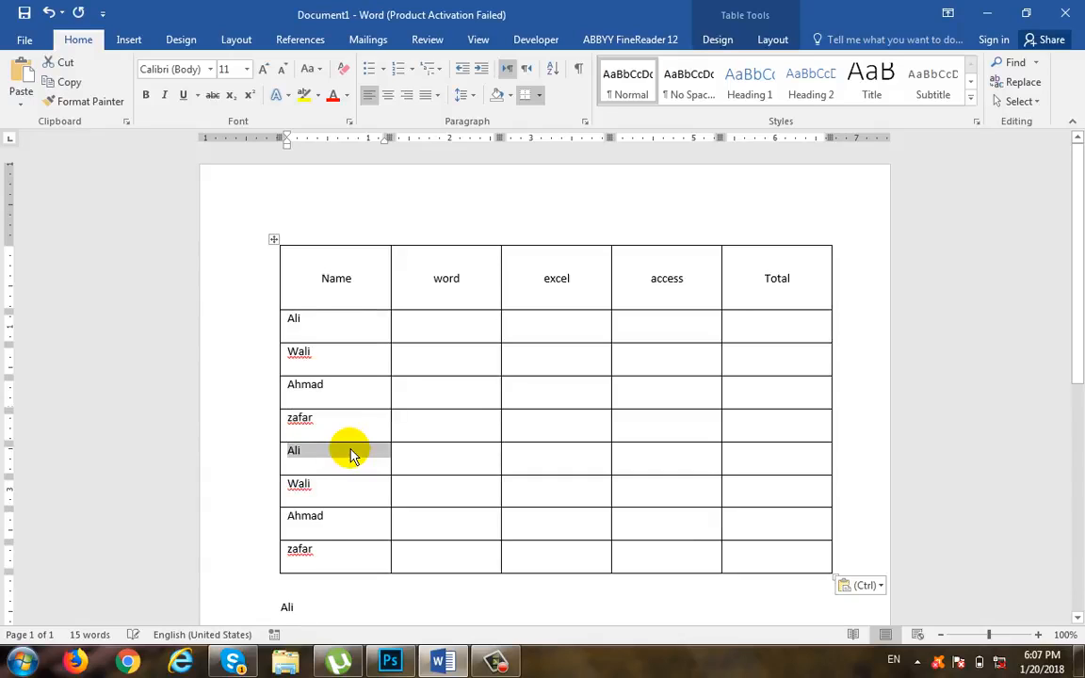
scroll(363, 457, down, 2)
click(344, 480)
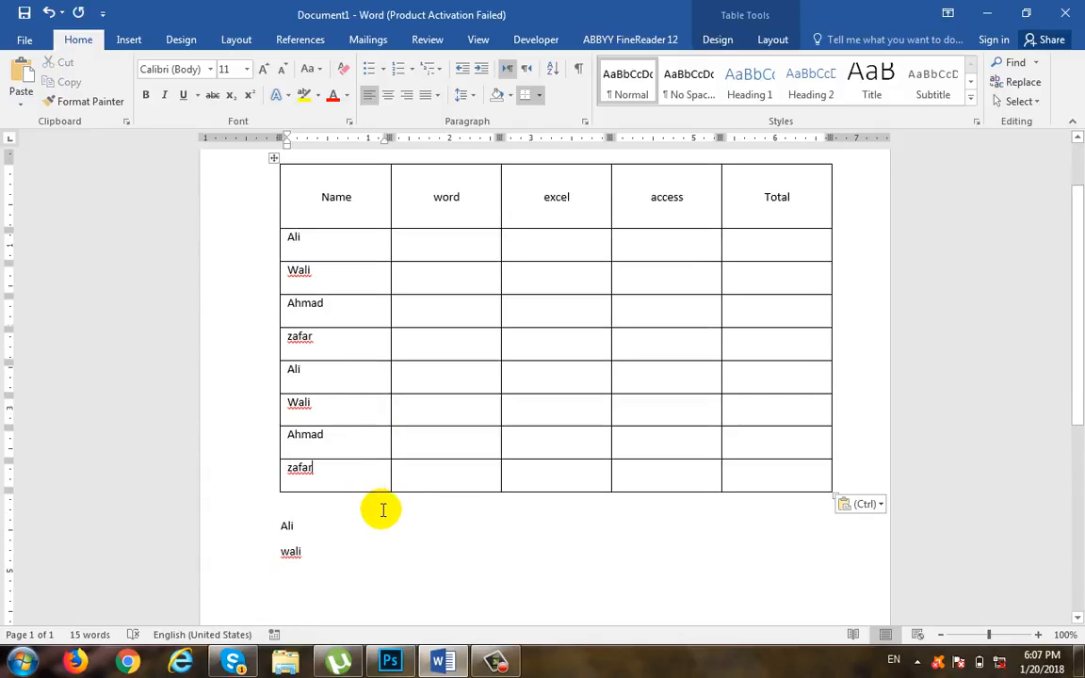
key(ctrl+v)
scroll(384, 518, down, 1)
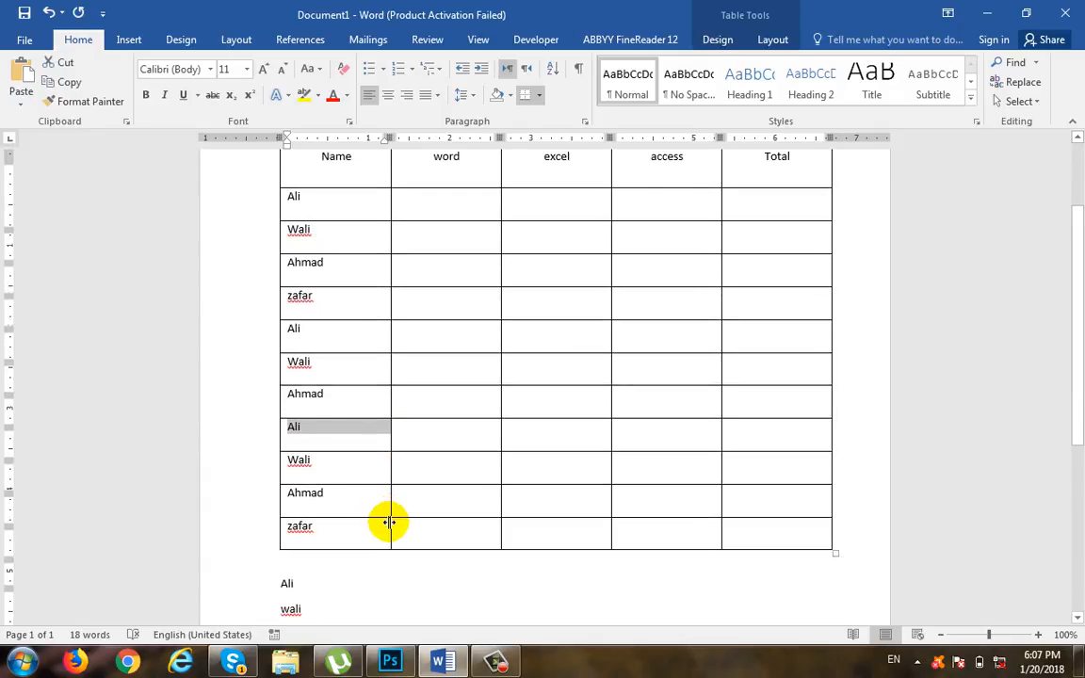
Step: Enter the scores 66, 55, 77 and 88 in the first four cells below the word header
scroll(377, 452, up, 2)
click(462, 278)
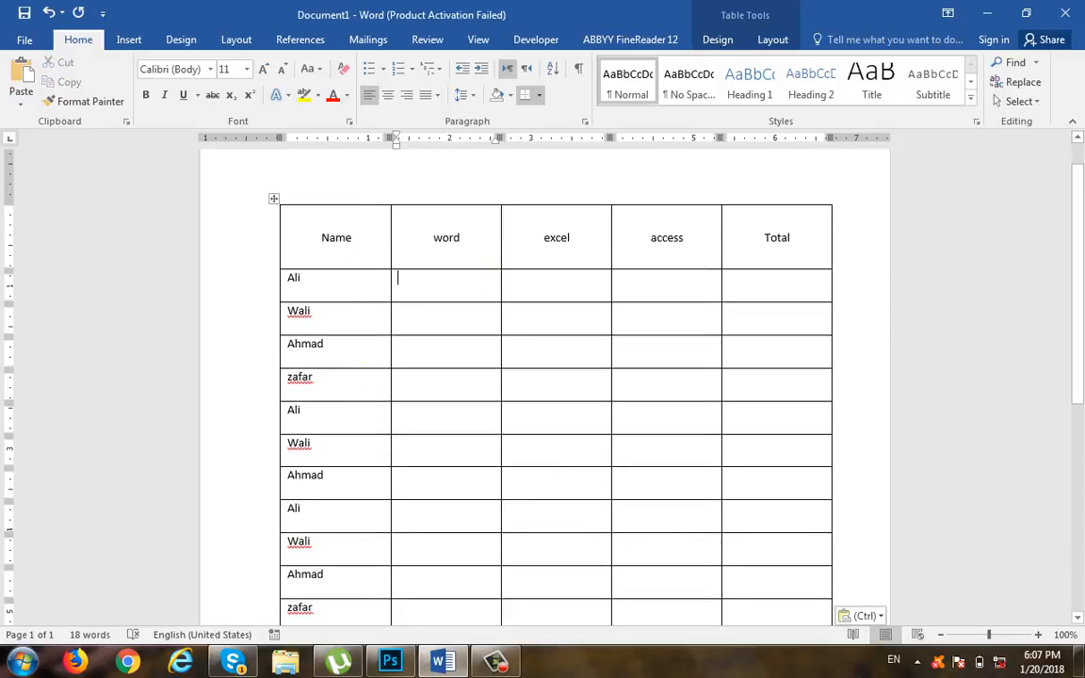
text(66)
key(Return)
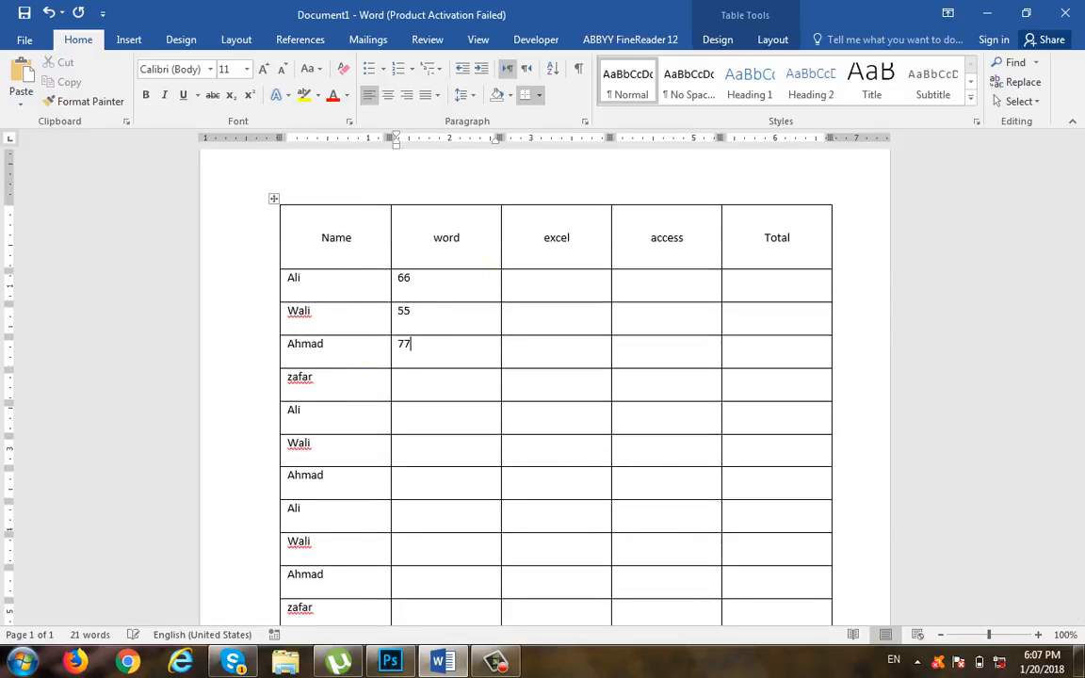
key(Down)
text(8)
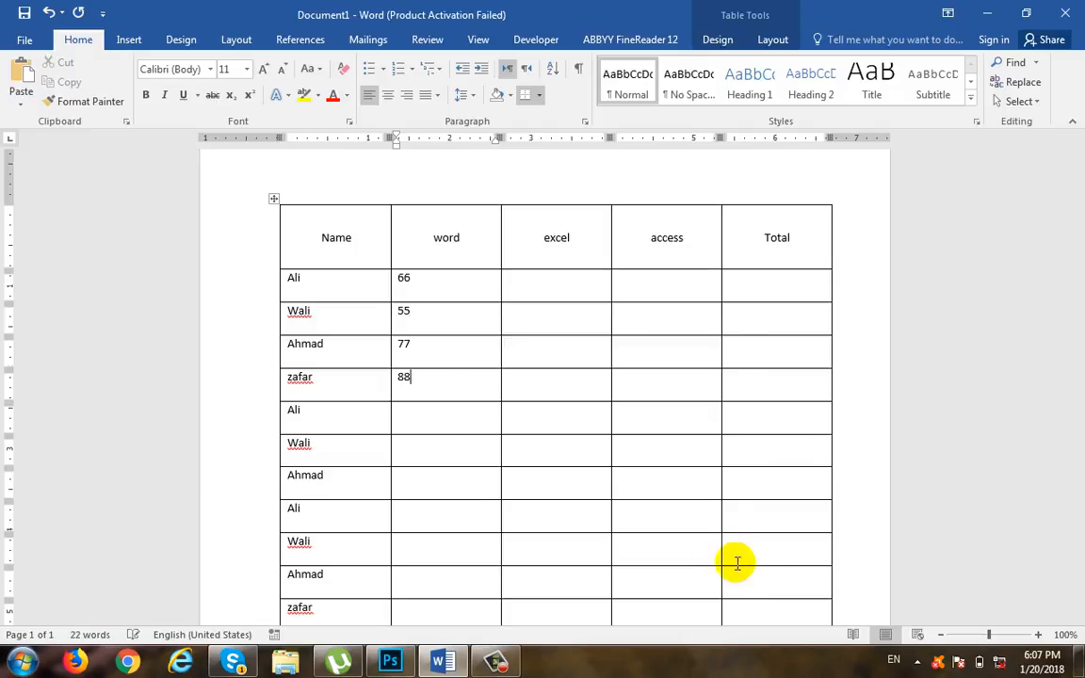
Step: Copy the four scores and paste them into the word column from the seventh row down
drag(436, 376, 428, 293)
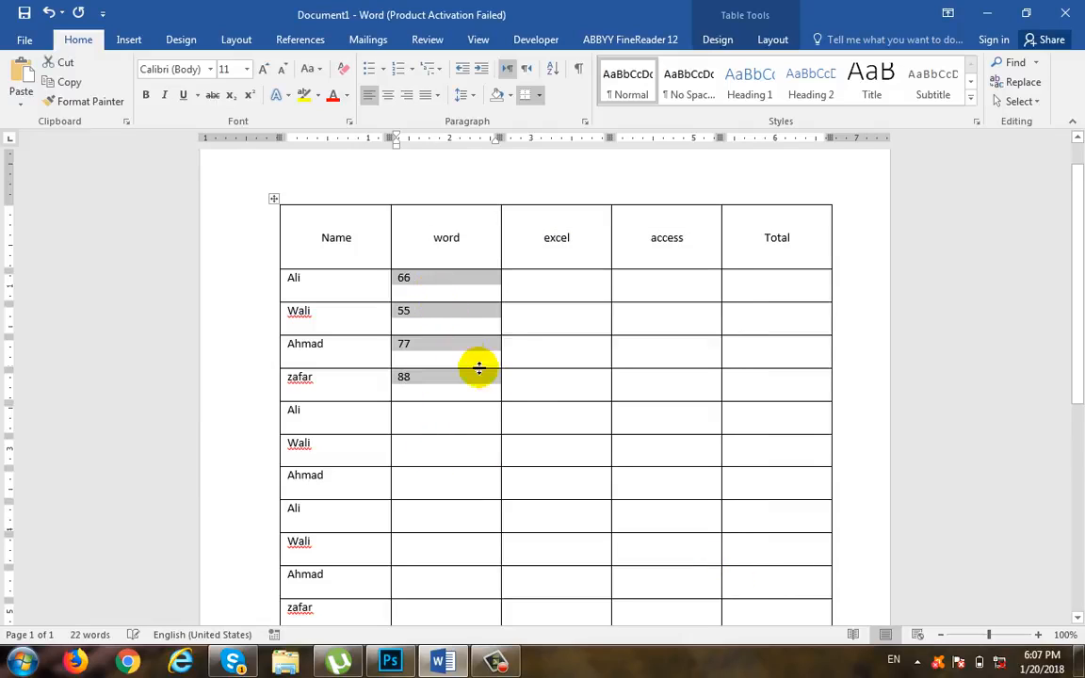
scroll(487, 399, down, 1)
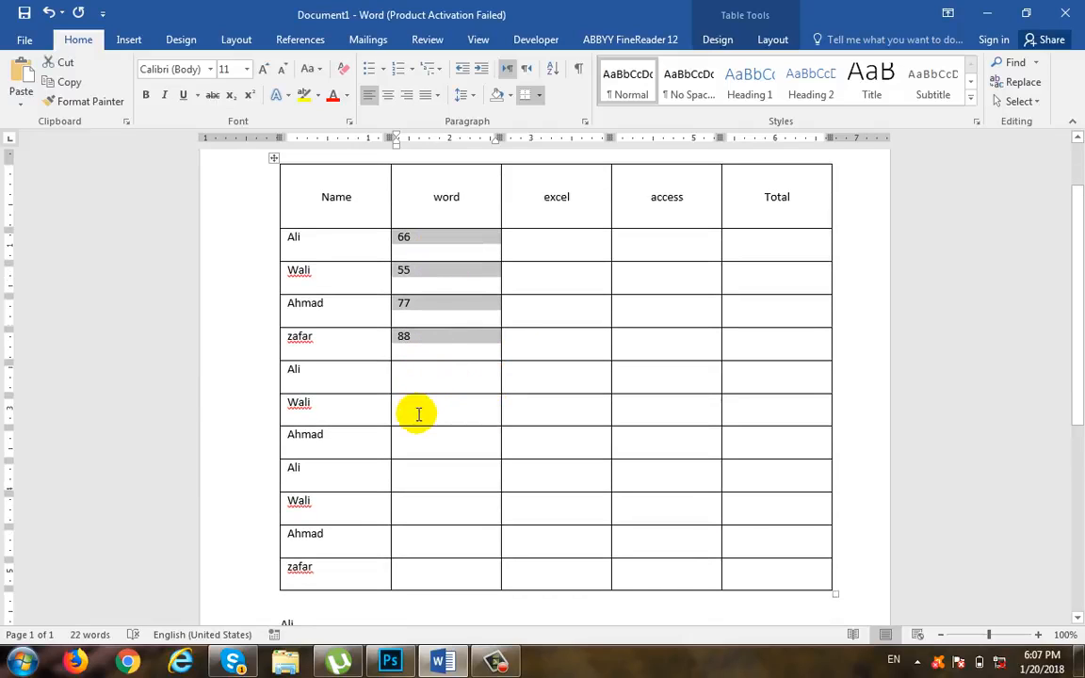
key(ctrl+c)
click(418, 413)
key(ctrl+v)
click(462, 540)
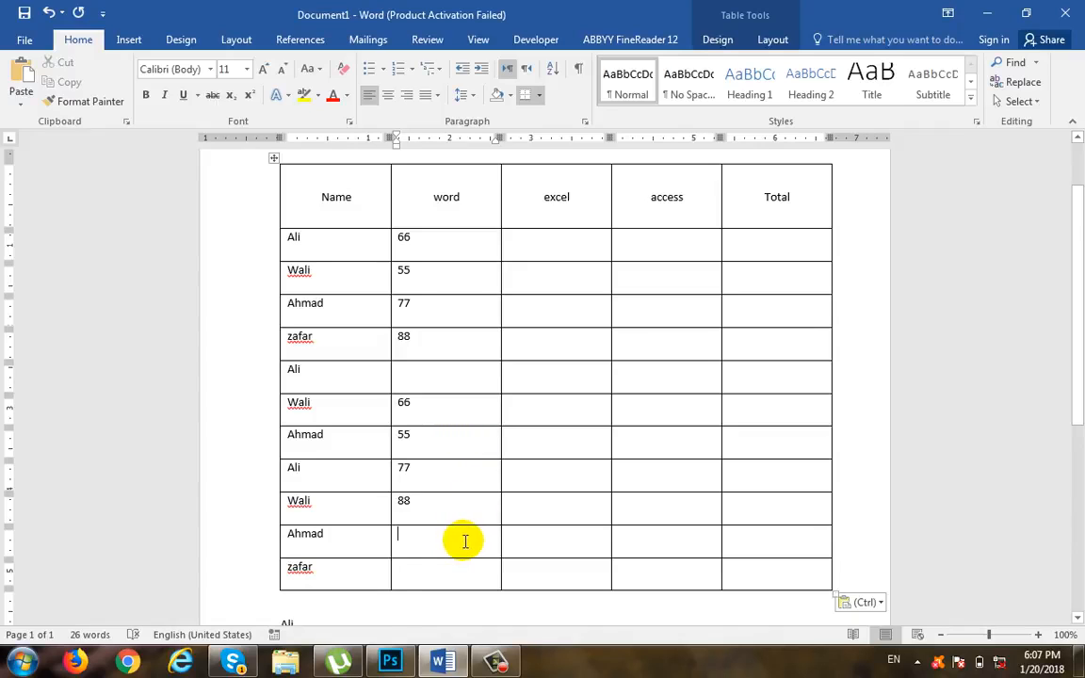
key(ctrl+v)
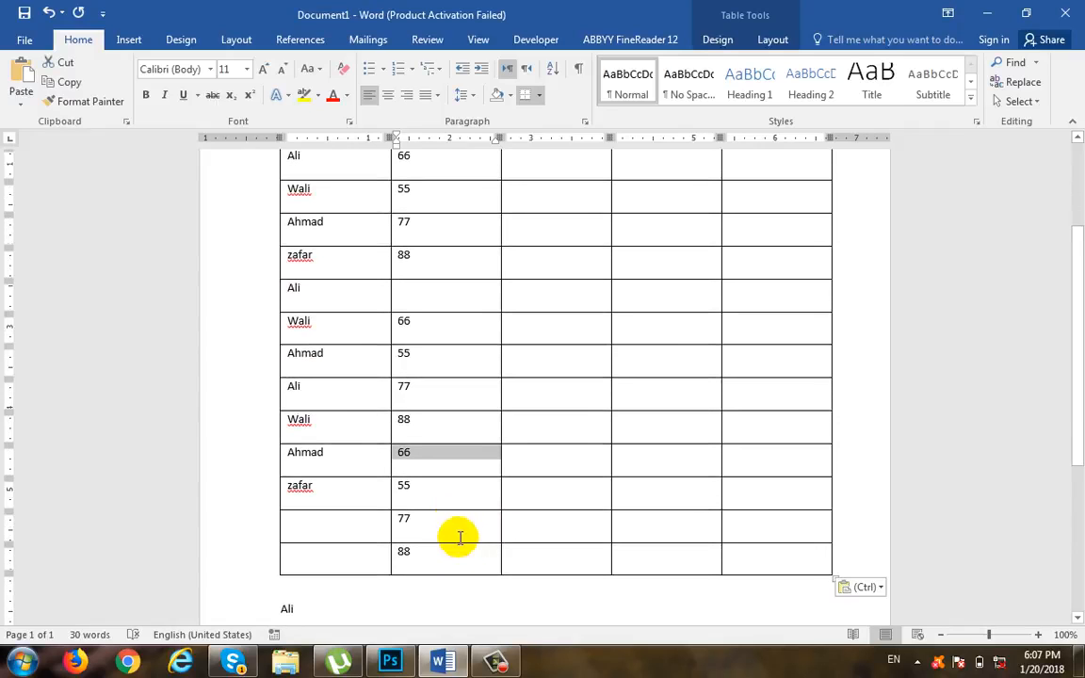
drag(460, 538, 484, 448)
key(ctrl+z)
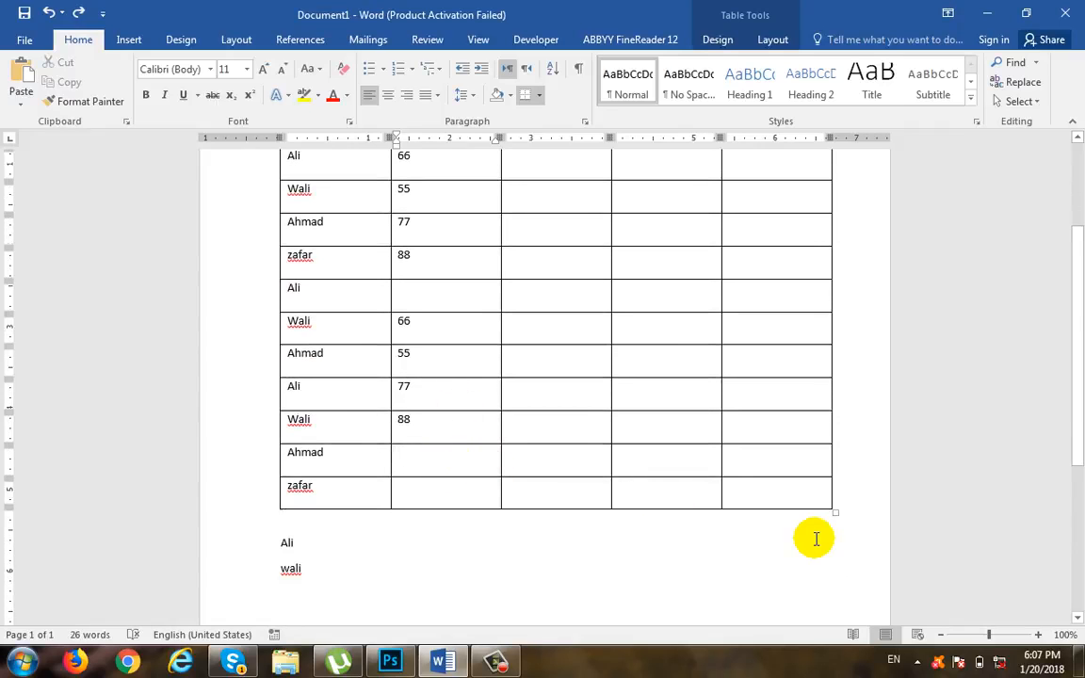
Step: Fill the remaining word cells with 66 and 55 in the last two rows and 66 in the sixth row
text(66)
key(Down)
text(55)
key(Up)
key(Up)
key(Up)
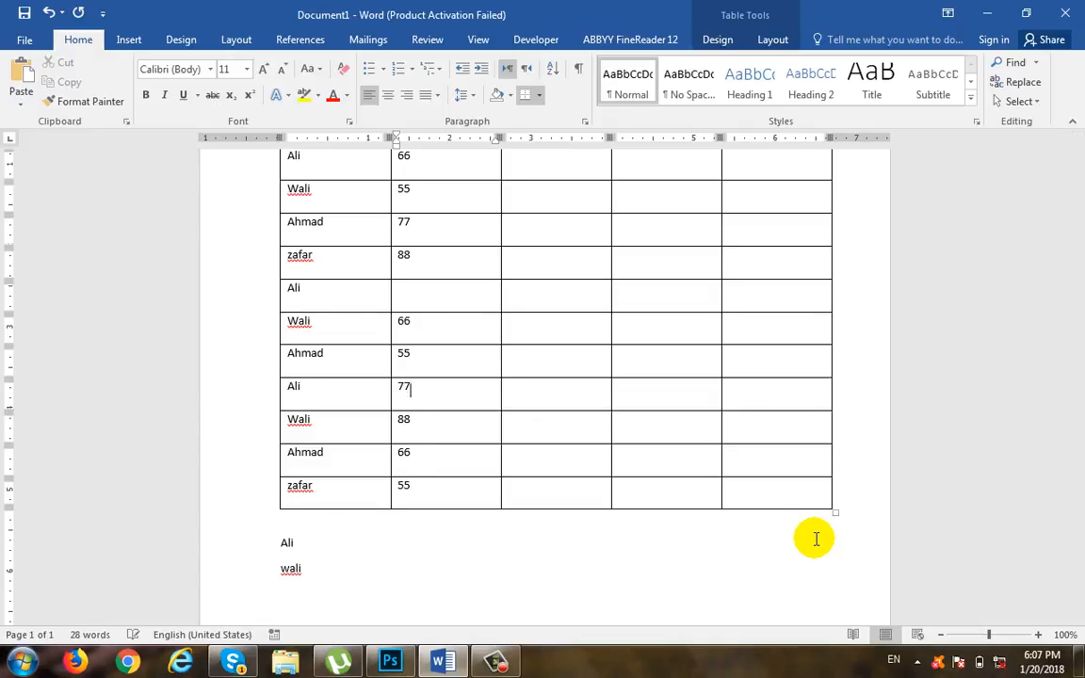
text(66)
Step: Copy all the word column scores and paste them into the excel column from the third row down
scroll(812, 534, up, 3)
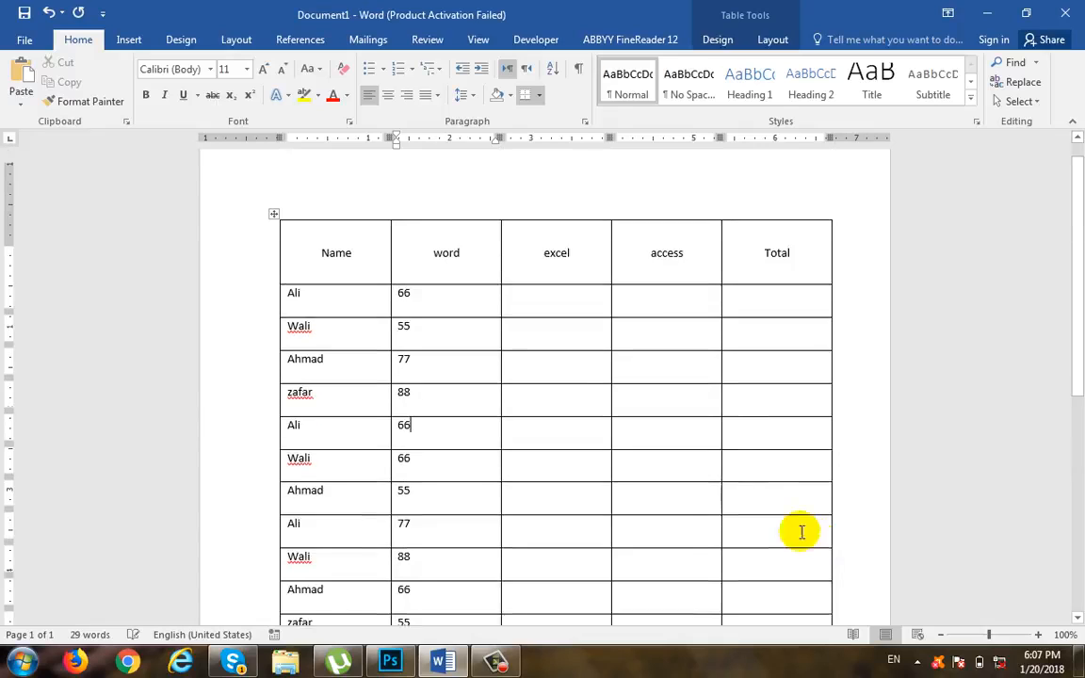
drag(466, 314, 438, 500)
scroll(455, 548, down, 3)
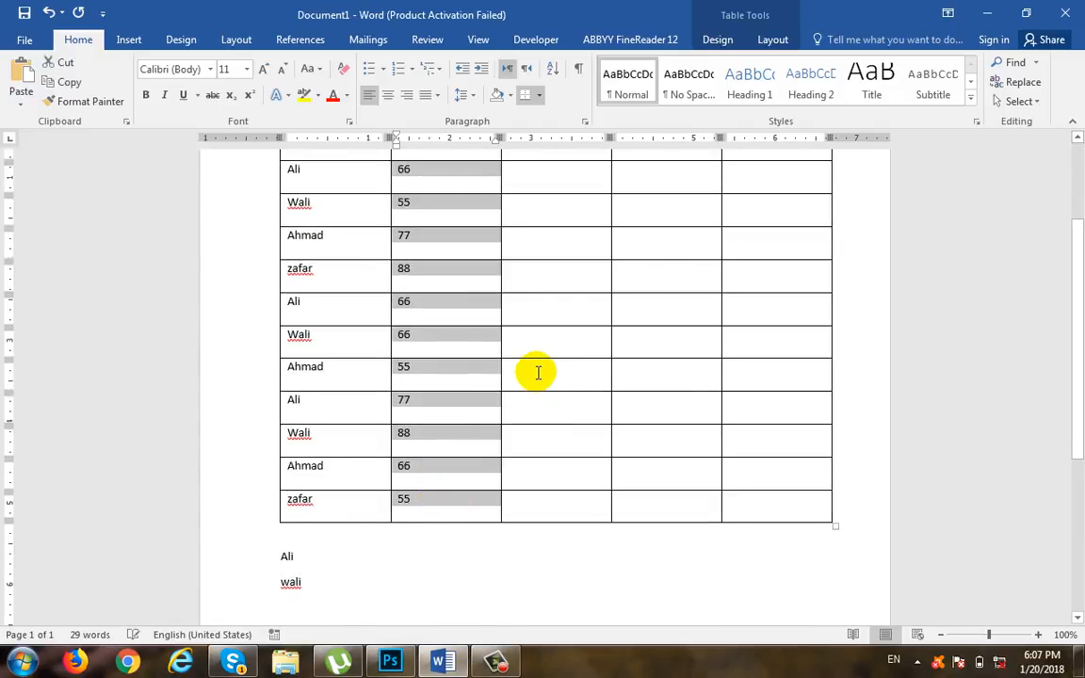
scroll(535, 371, up, 3)
click(573, 344)
key(ctrl+v)
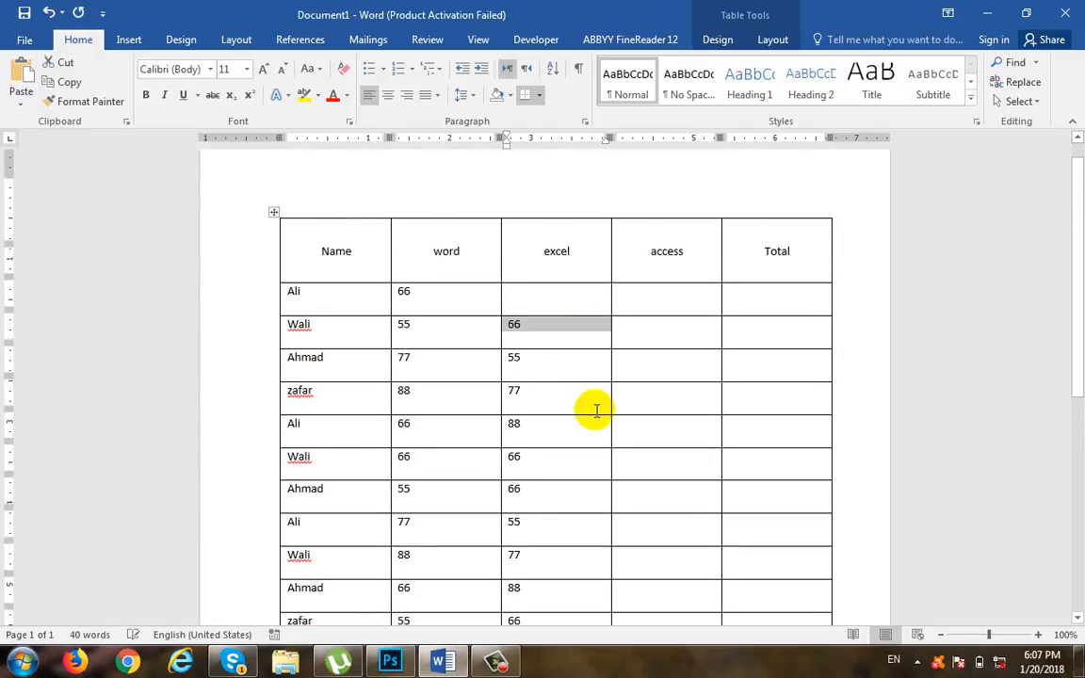
Step: Delete the entire extra row at the end of the table that has no name
scroll(566, 527, down, 2)
right_click(562, 576)
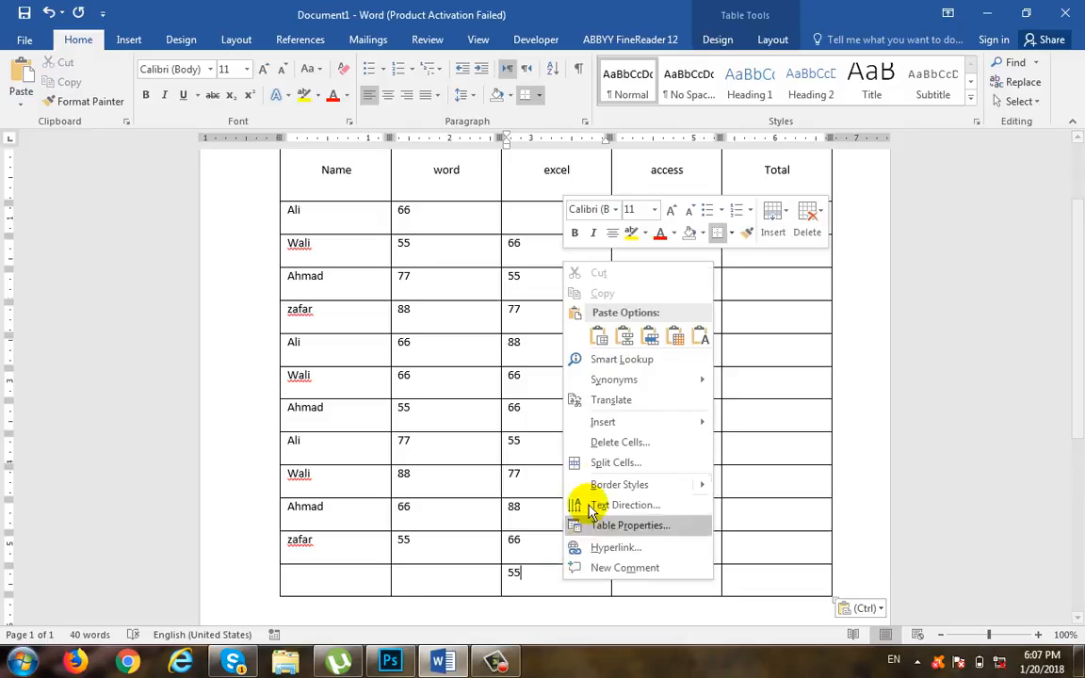
click(622, 443)
click(471, 199)
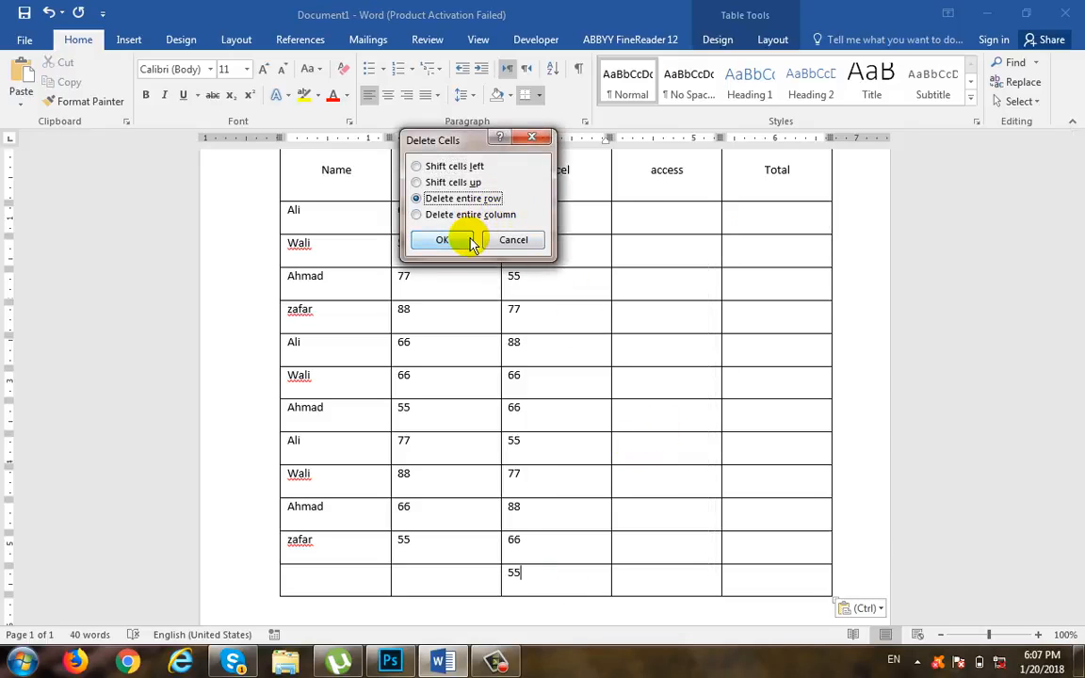
click(447, 238)
Step: Enter 88 in the empty excel cell directly below the header
scroll(566, 396, up, 2)
click(544, 331)
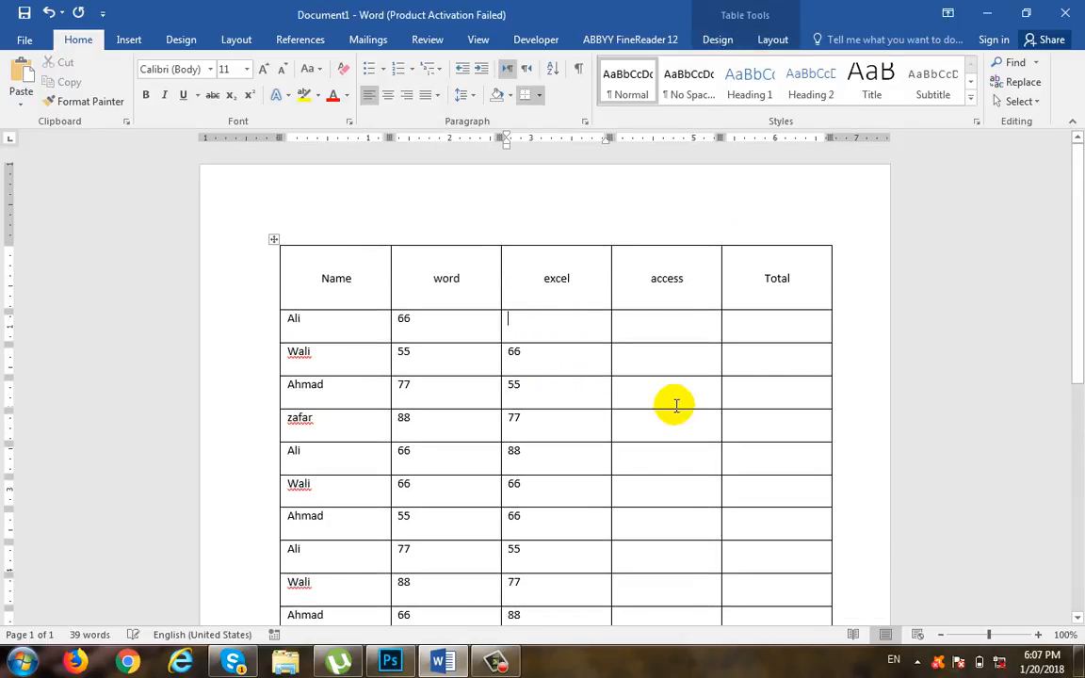
text(88)
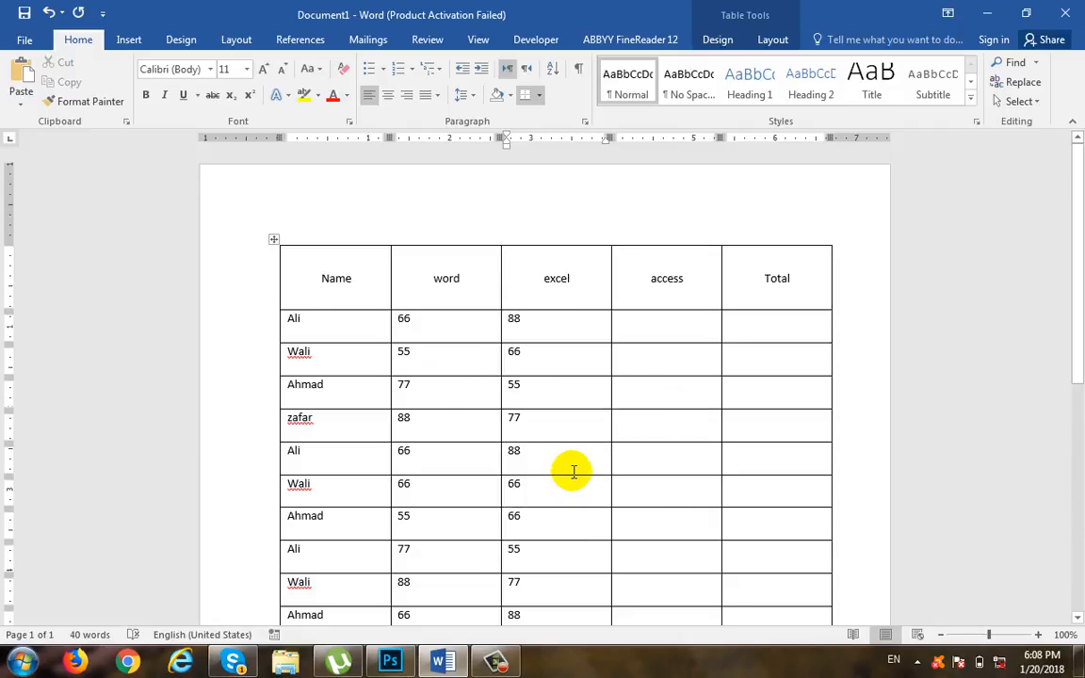
Step: Delete the access column from the table
click(664, 278)
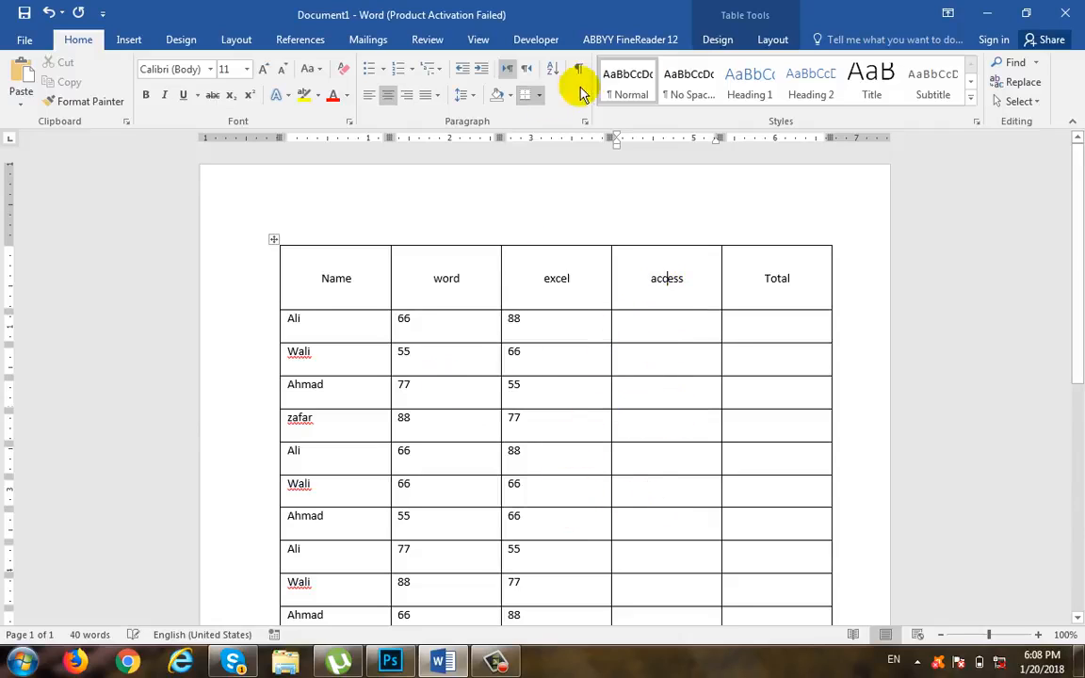
click(772, 42)
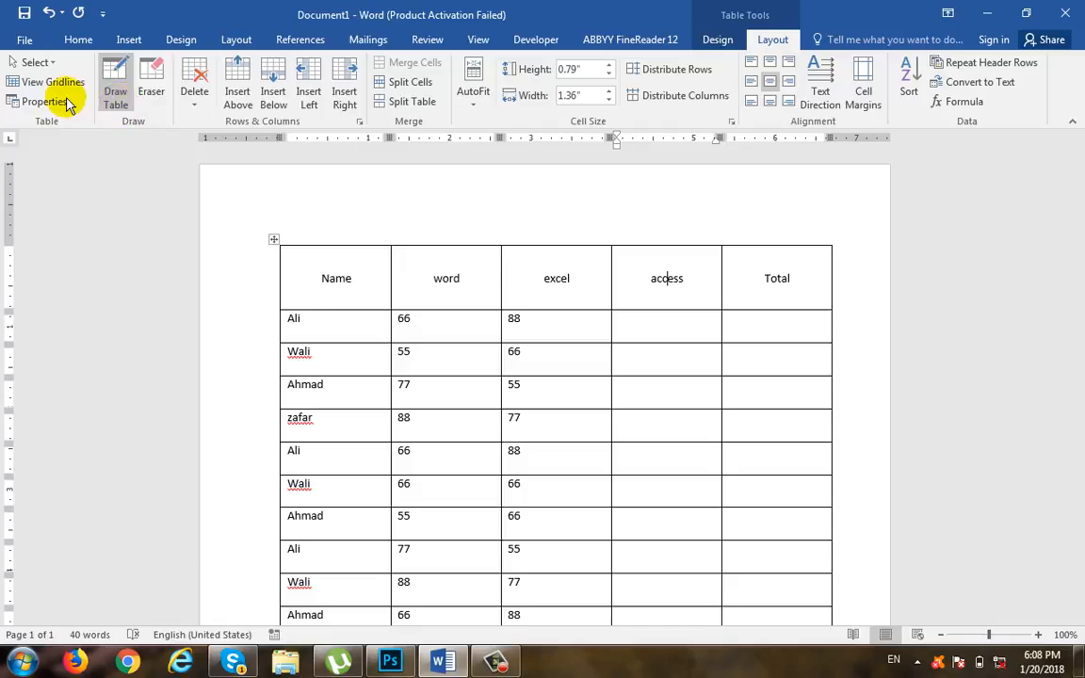
click(194, 85)
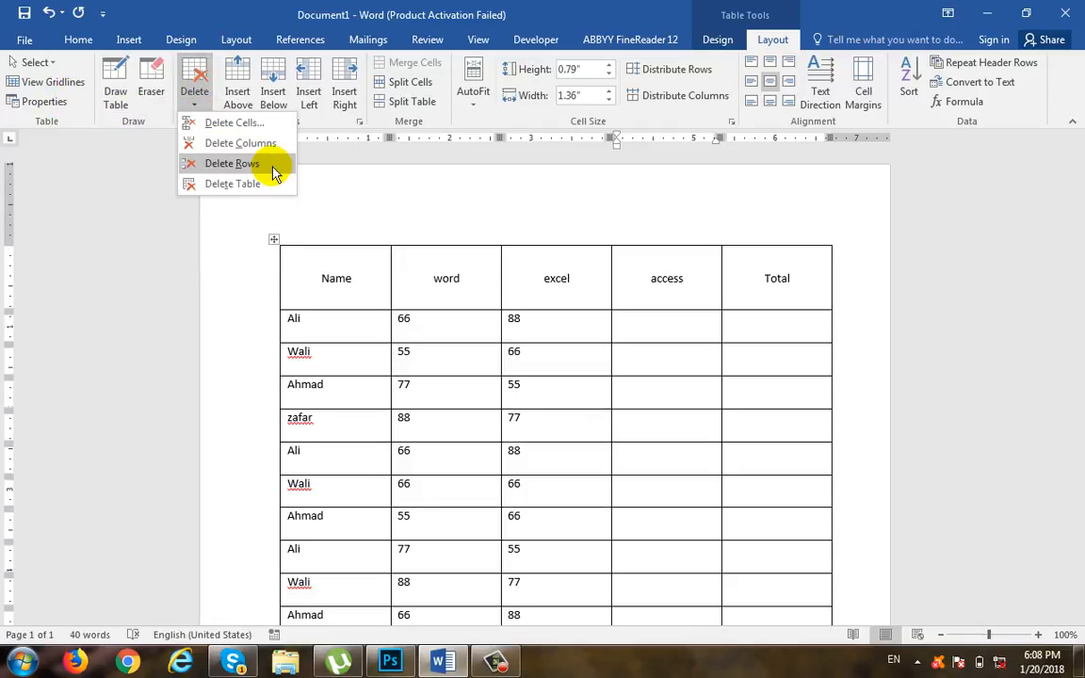
click(263, 143)
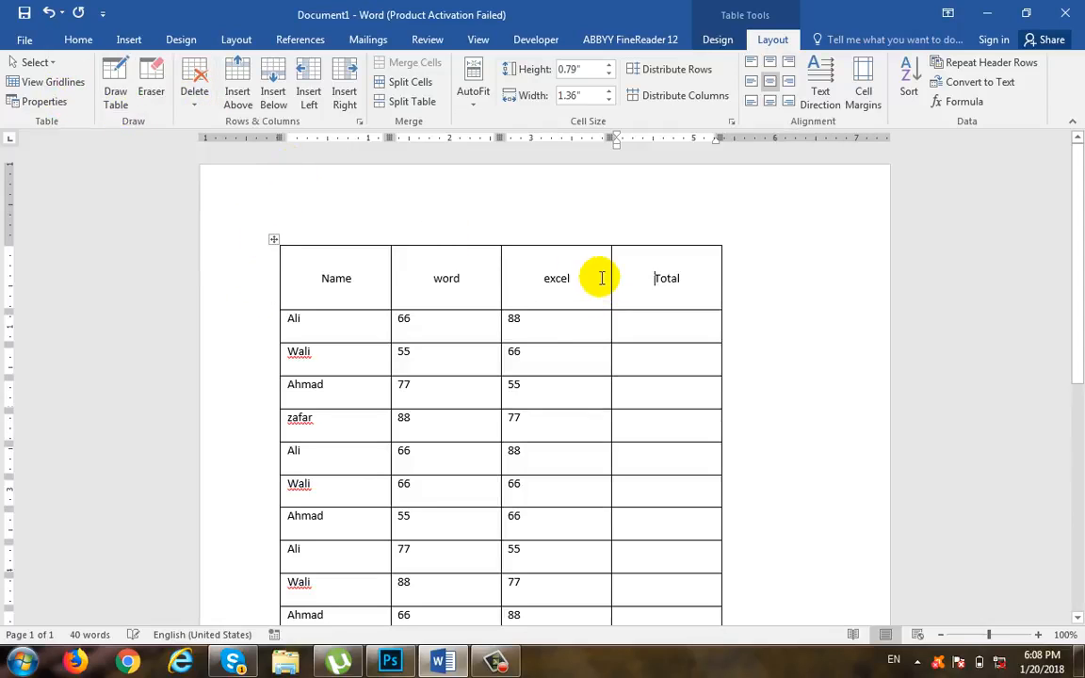
Step: Try sorting the entire table by Name as text in ascending order, and undo the sort
click(607, 334)
scroll(603, 330, down, 2)
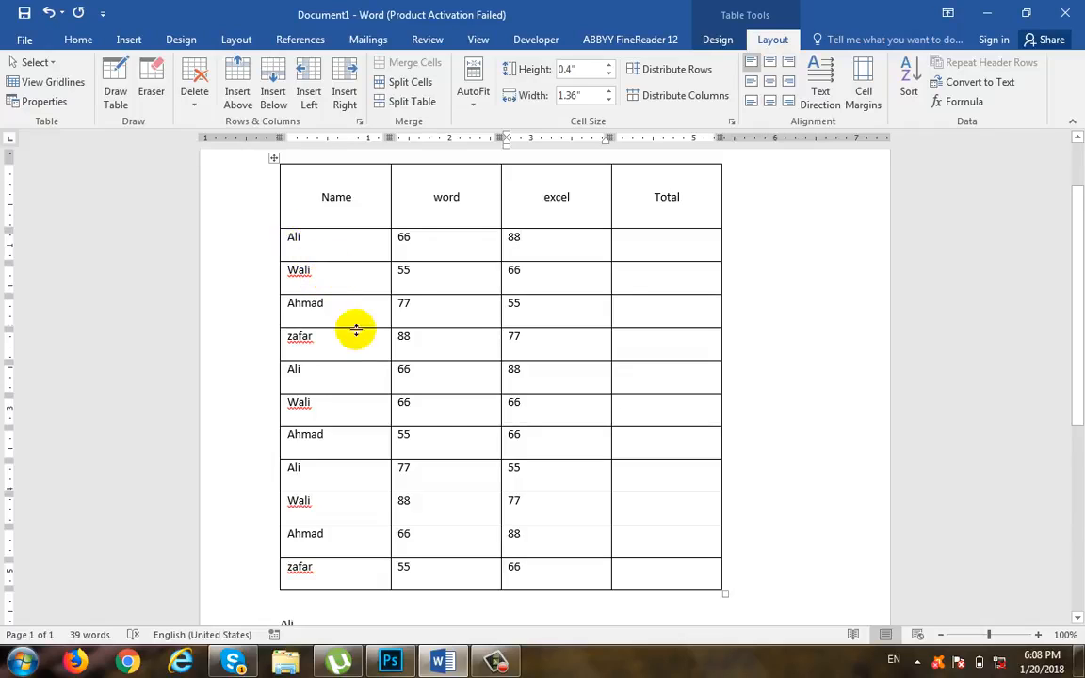
scroll(358, 358, up, 2)
click(364, 285)
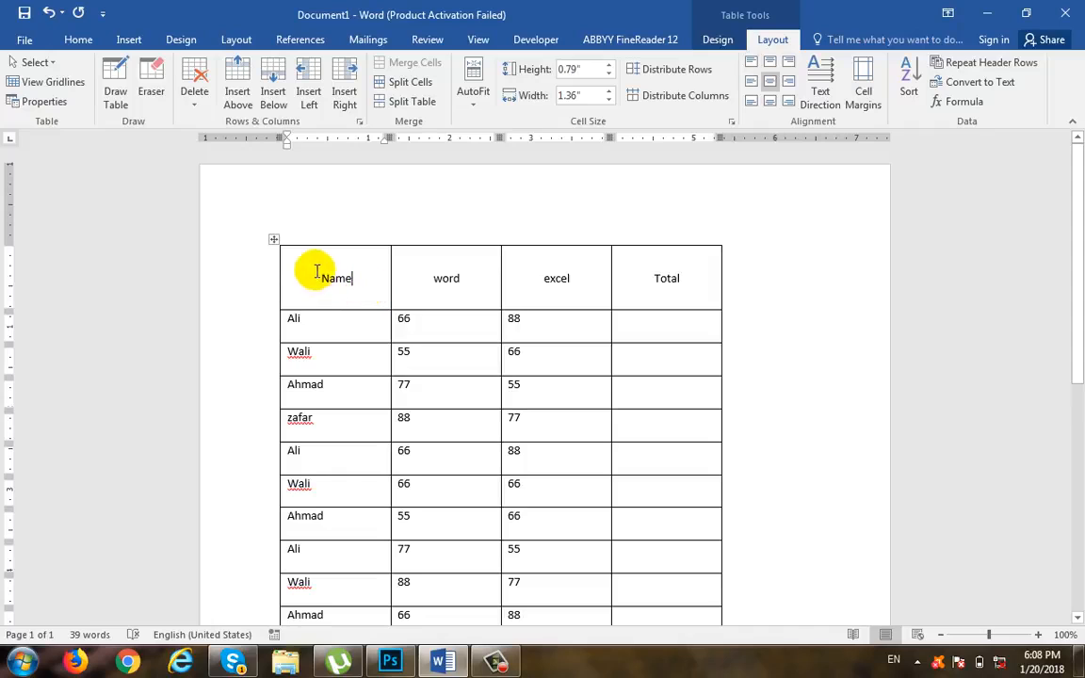
click(274, 239)
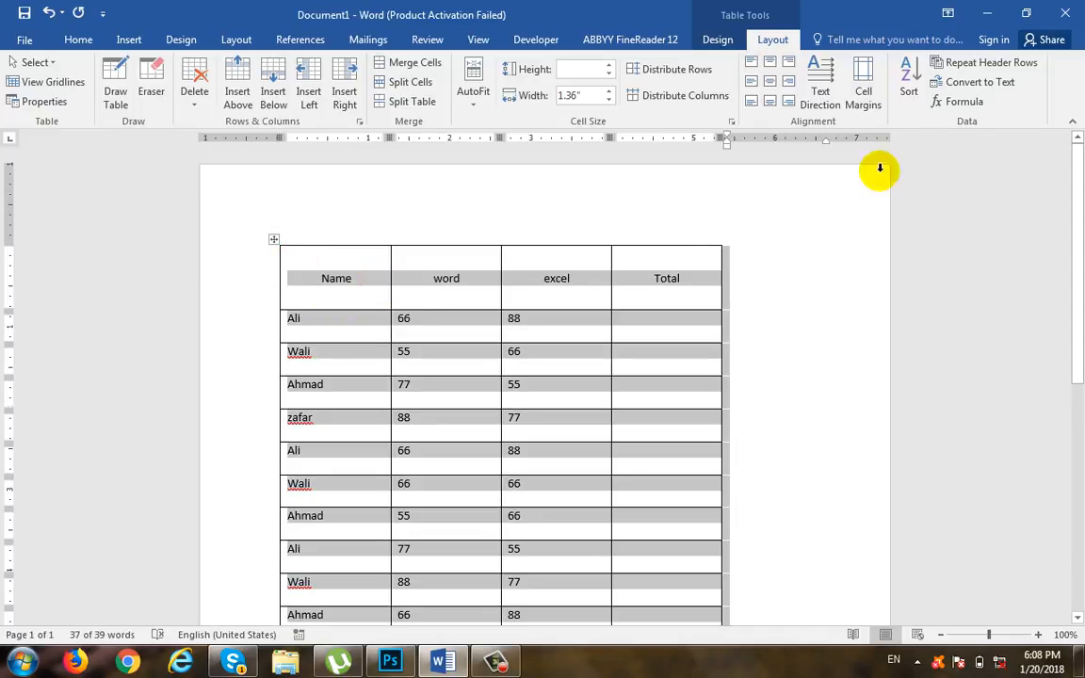
click(902, 104)
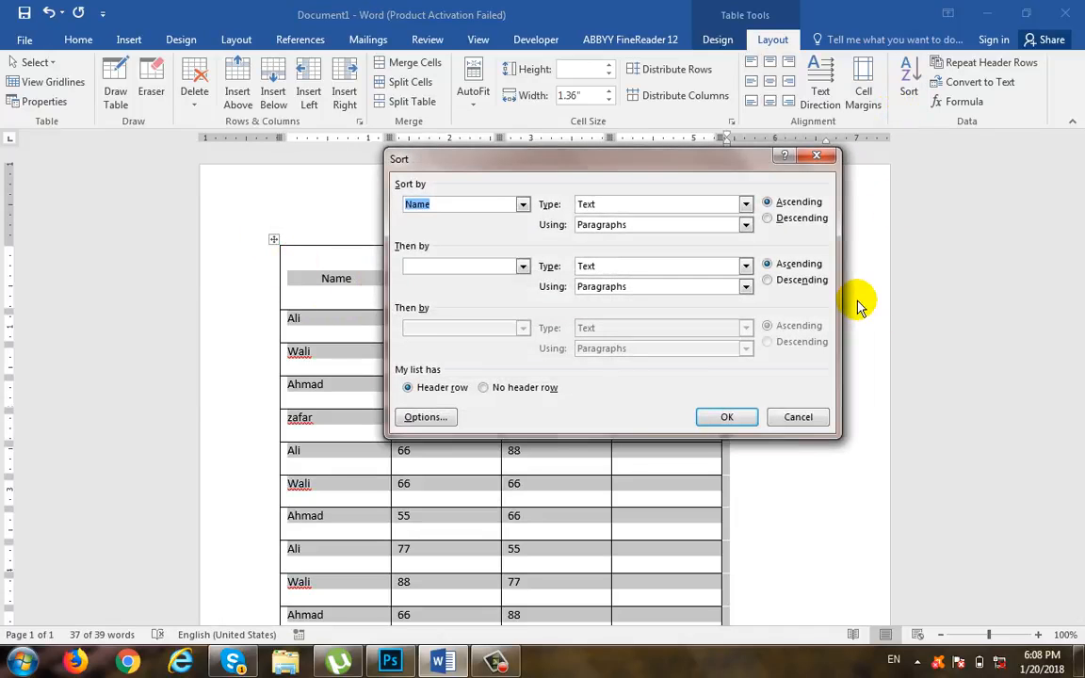
drag(584, 155, 663, 147)
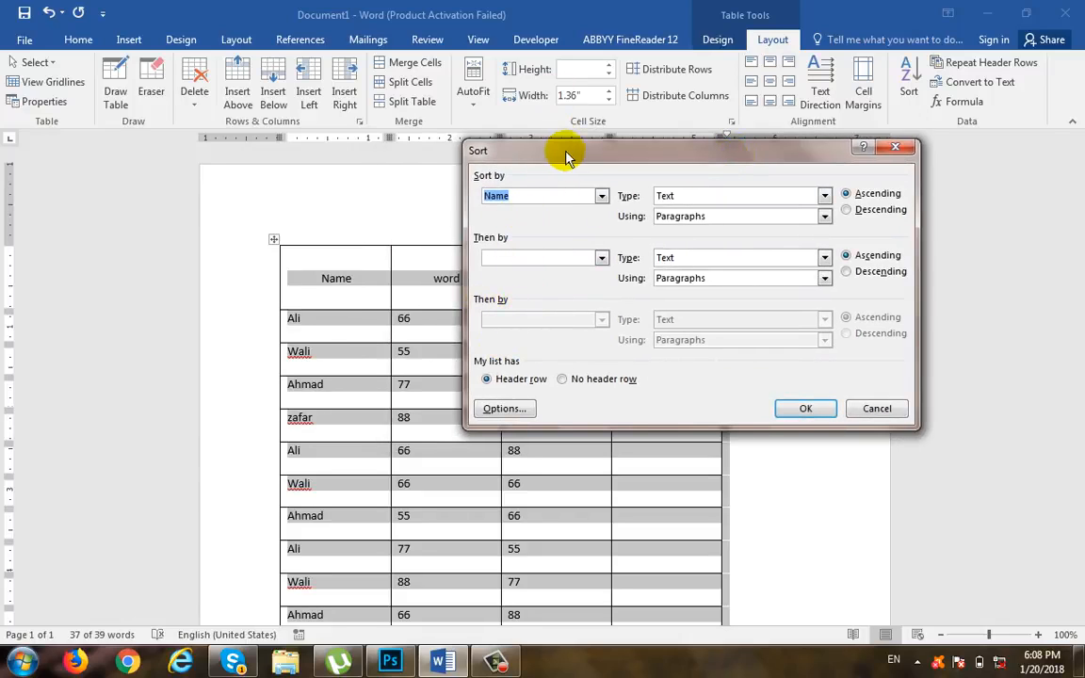
drag(564, 152, 691, 117)
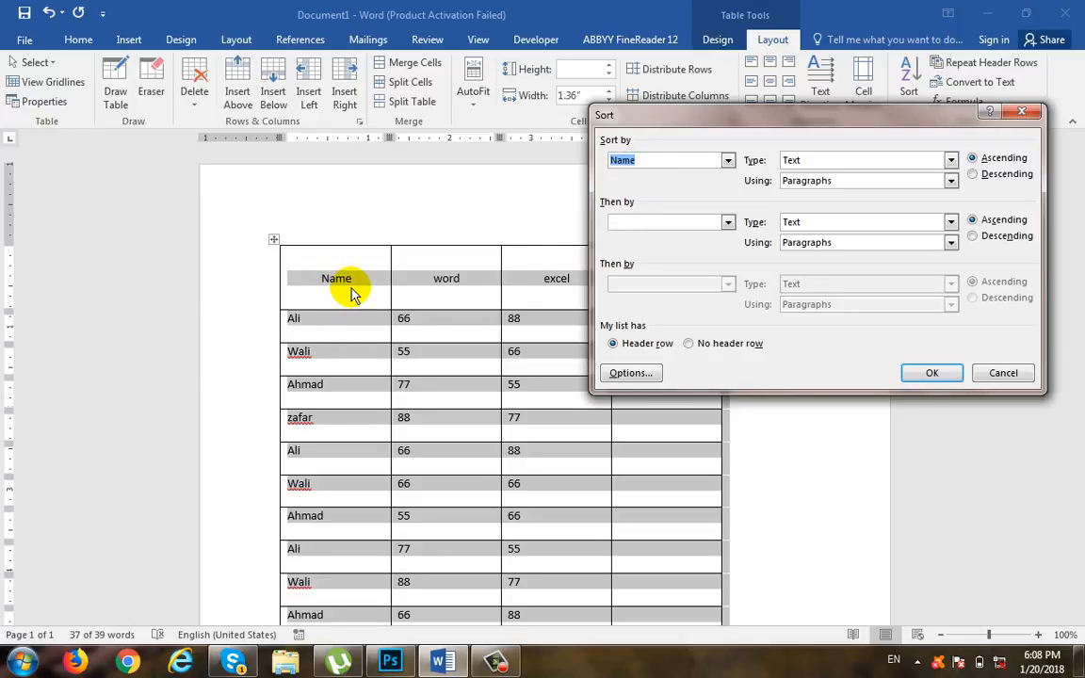
click(728, 223)
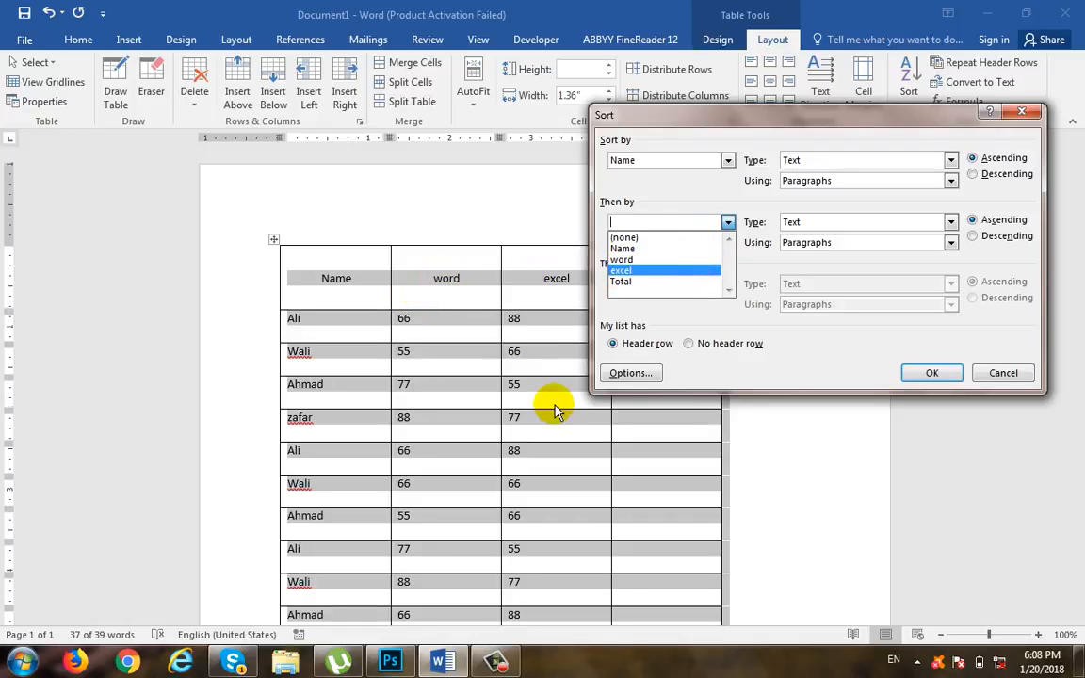
click(649, 223)
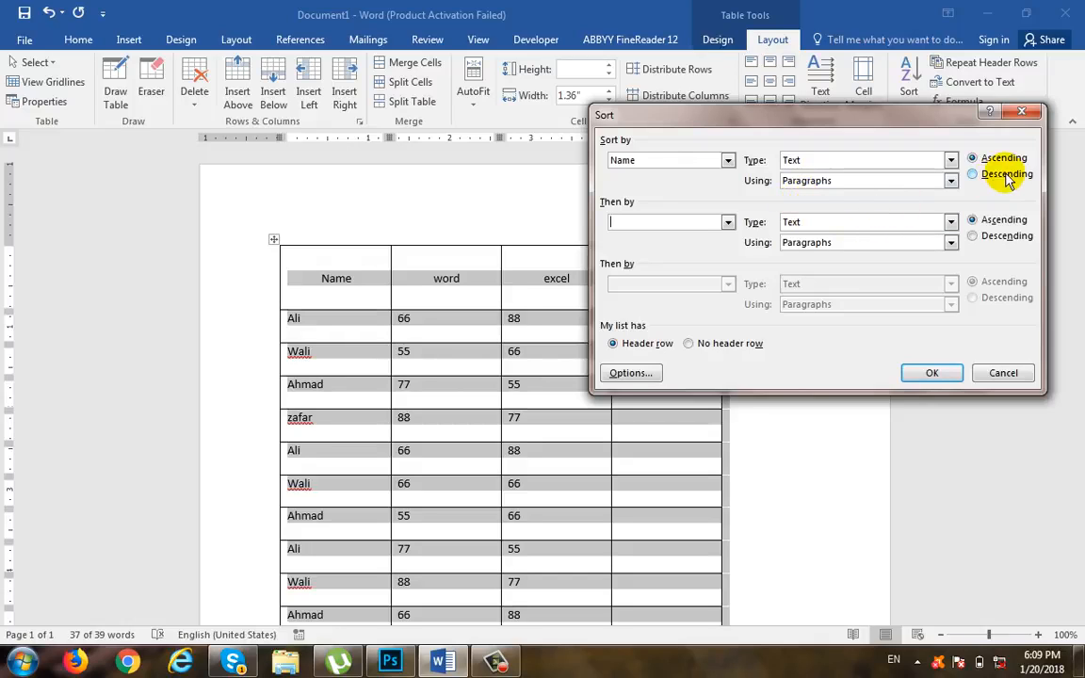
click(931, 372)
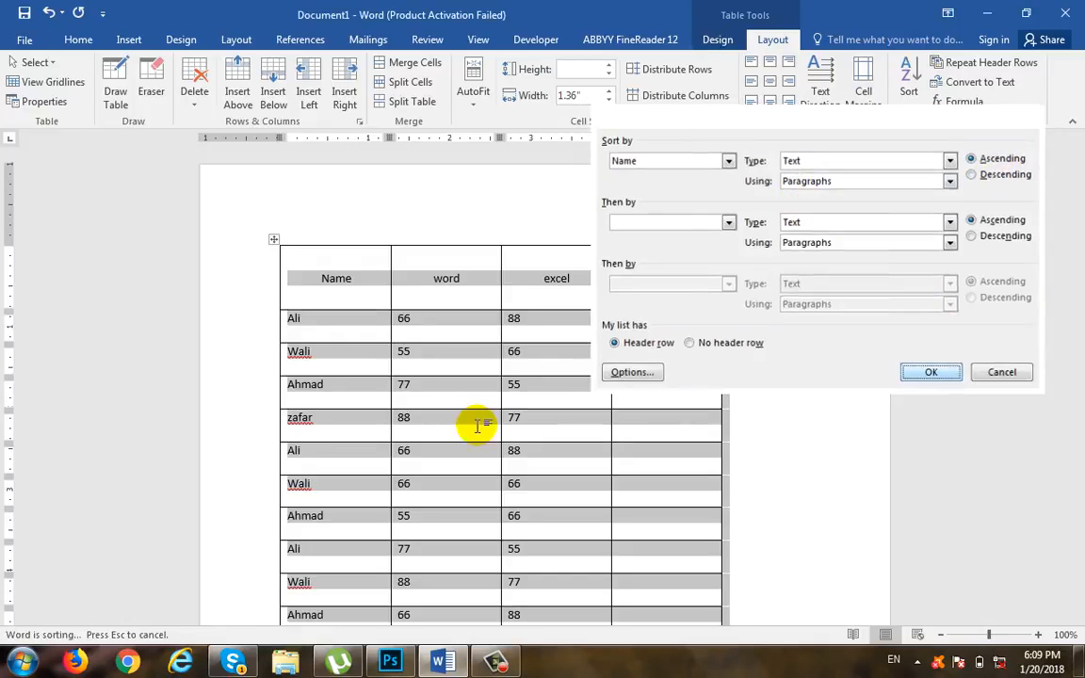
scroll(319, 218, down, 2)
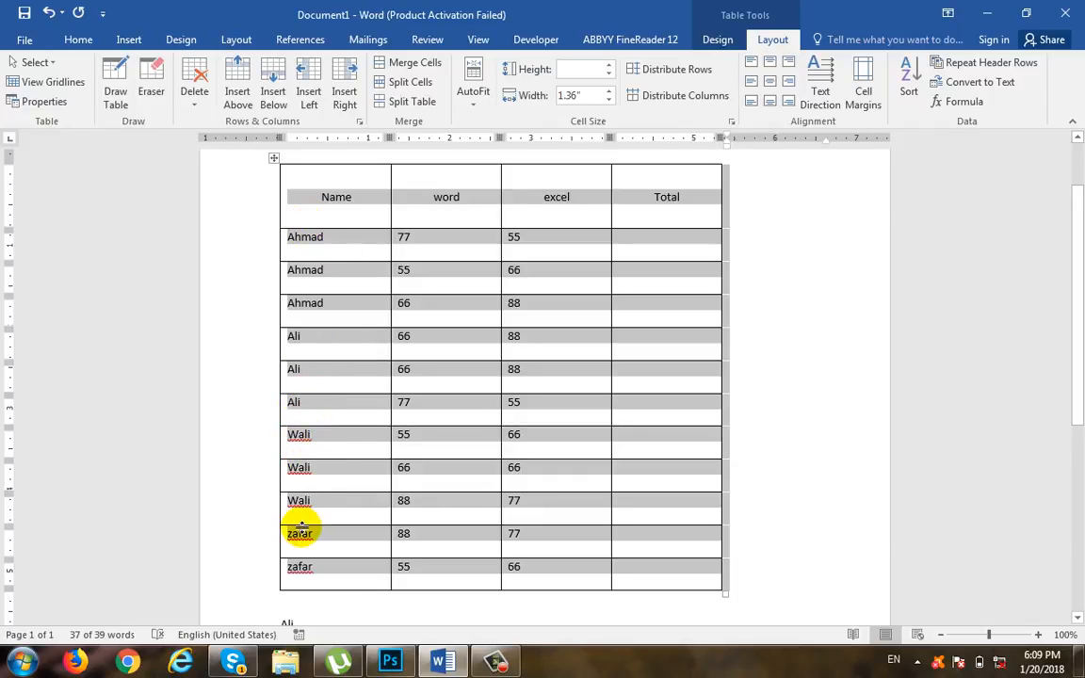
key(ctrl+z)
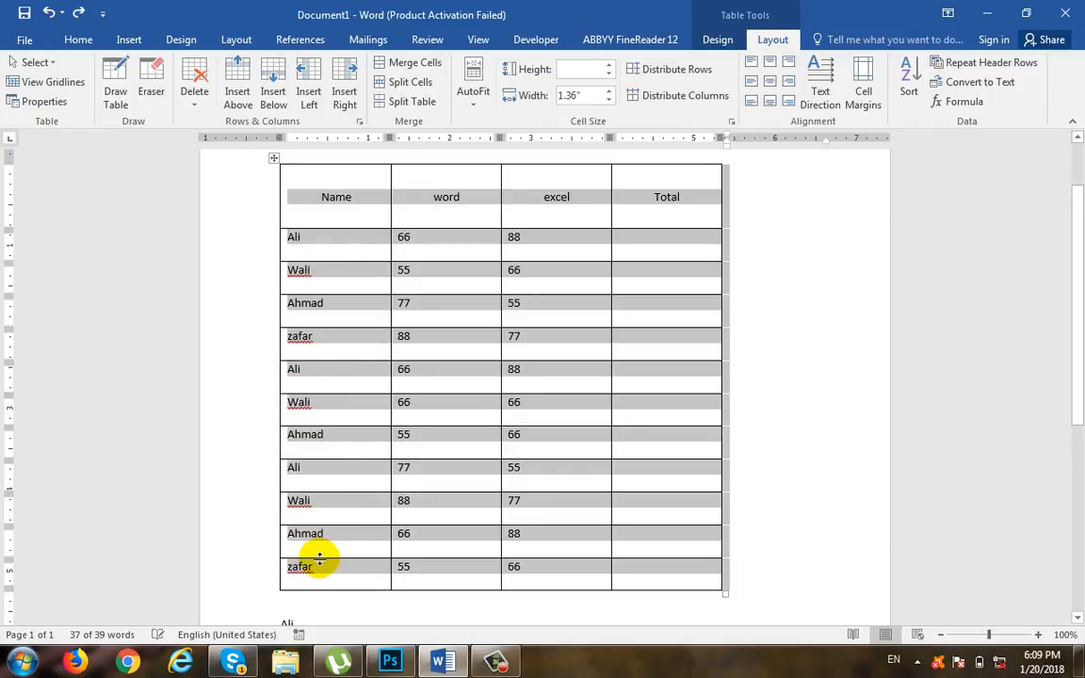
Step: Sort the selected table by the Name column as text in ascending order, keeping the header row
click(909, 85)
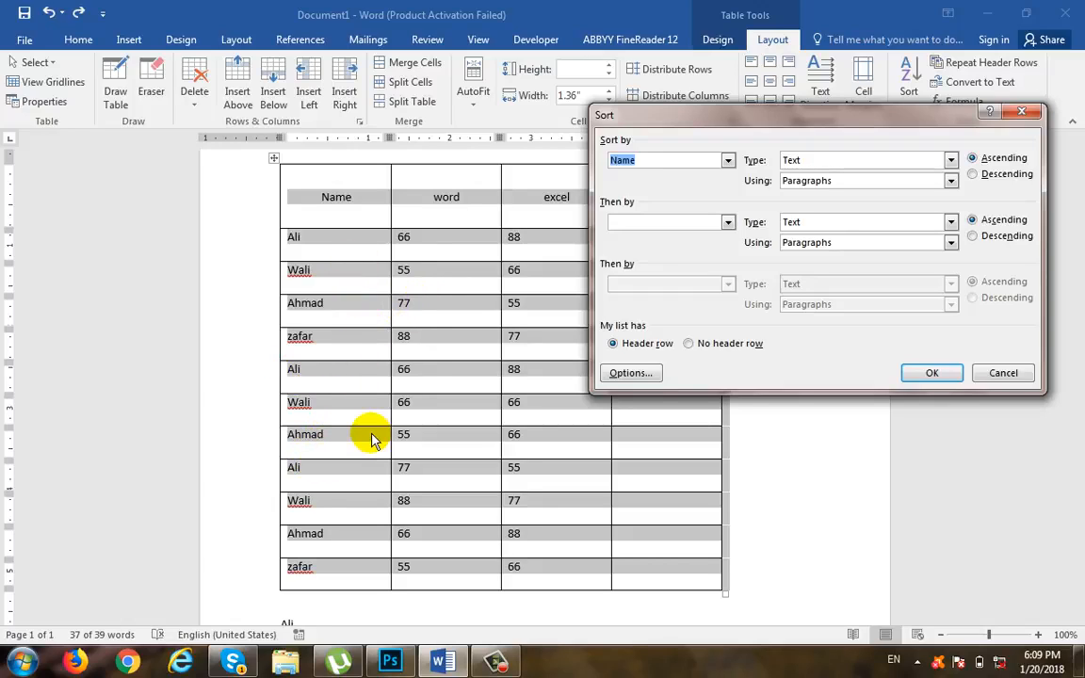
click(932, 373)
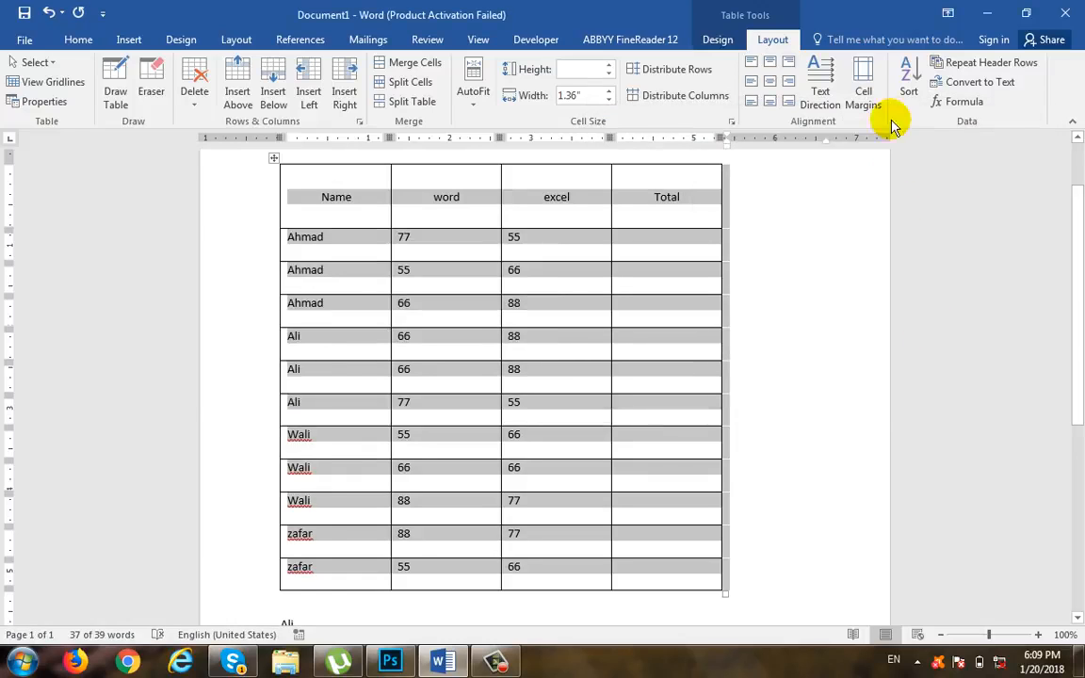
Step: Sort the table by Name as text and then by word as number, both ascending, dismissing the Windows color scheme prompt
click(909, 78)
drag(770, 118, 780, 153)
click(738, 258)
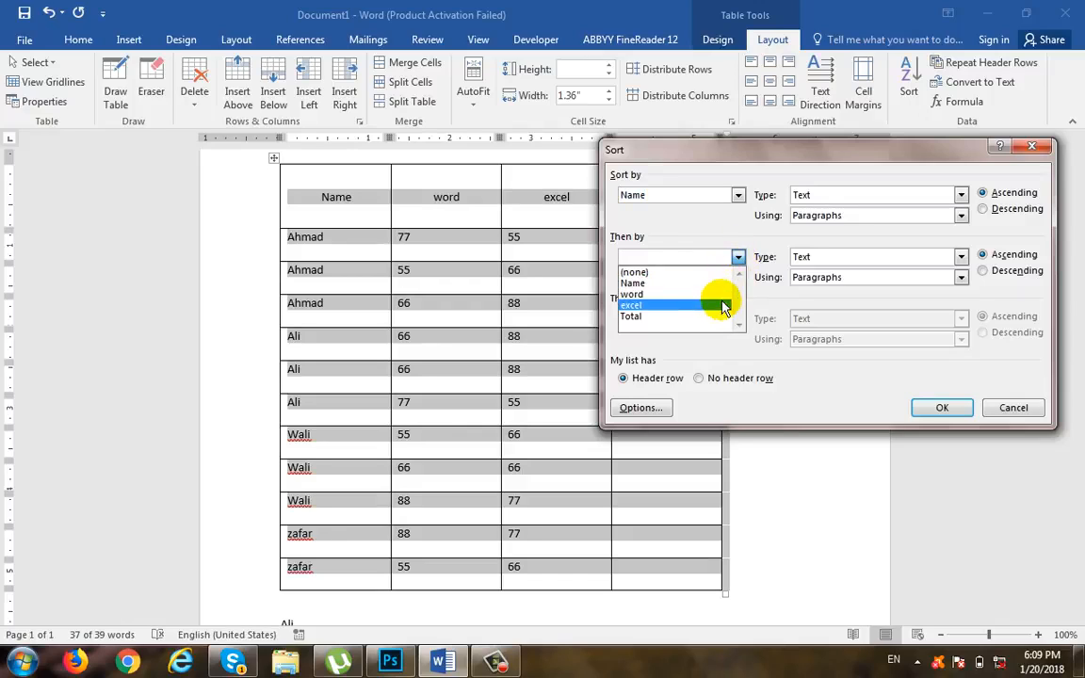
click(723, 300)
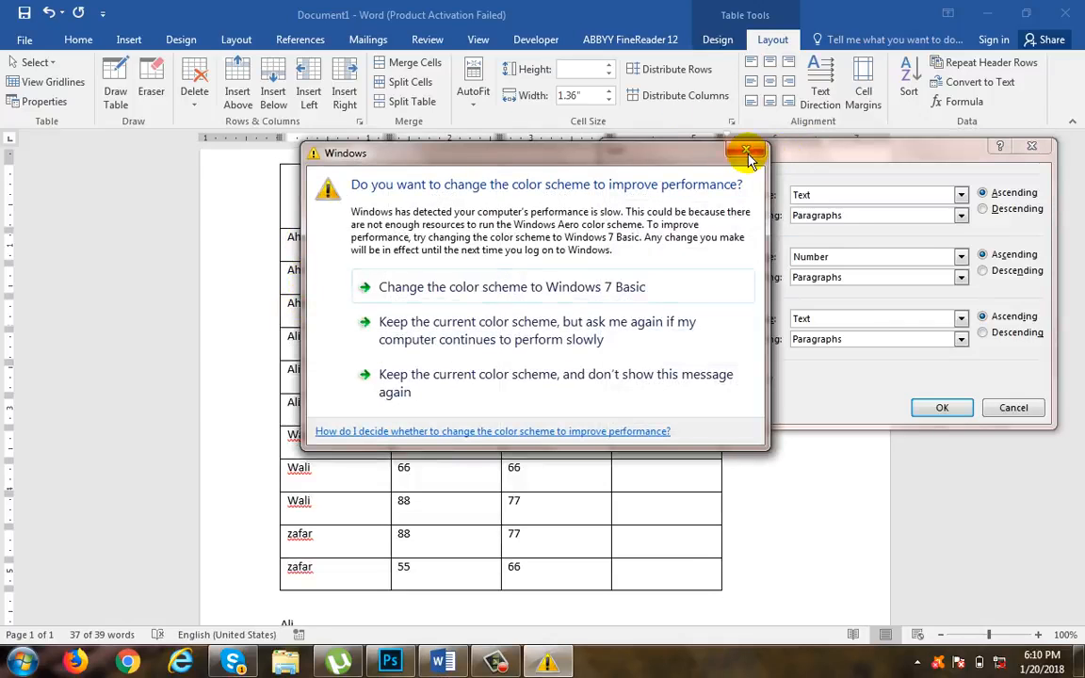
click(751, 151)
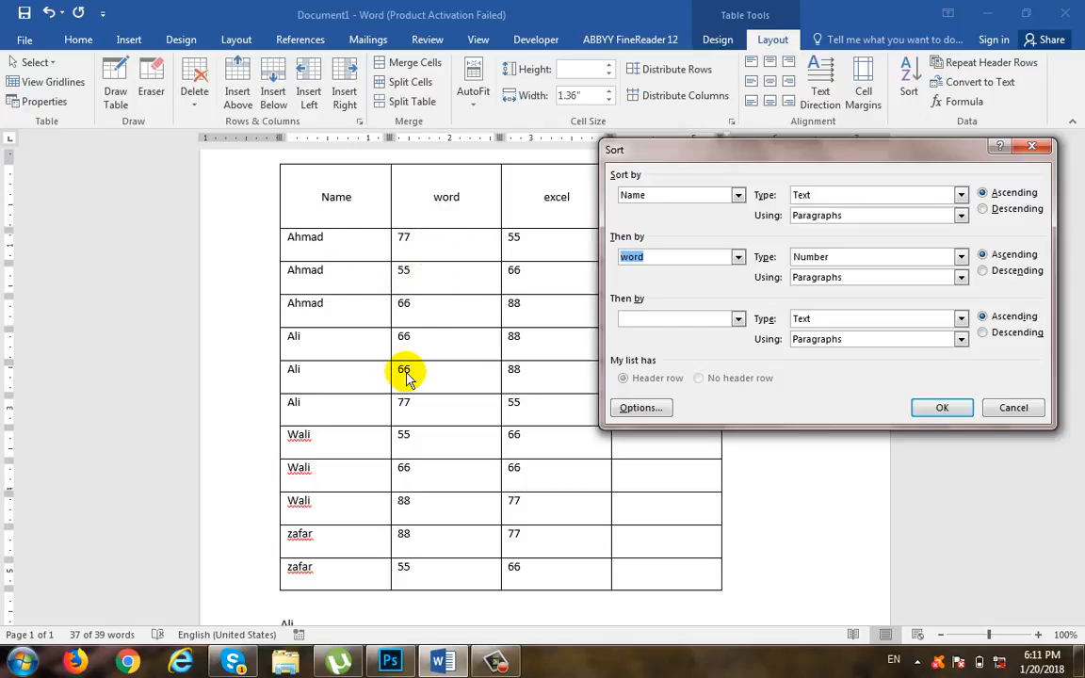
click(943, 406)
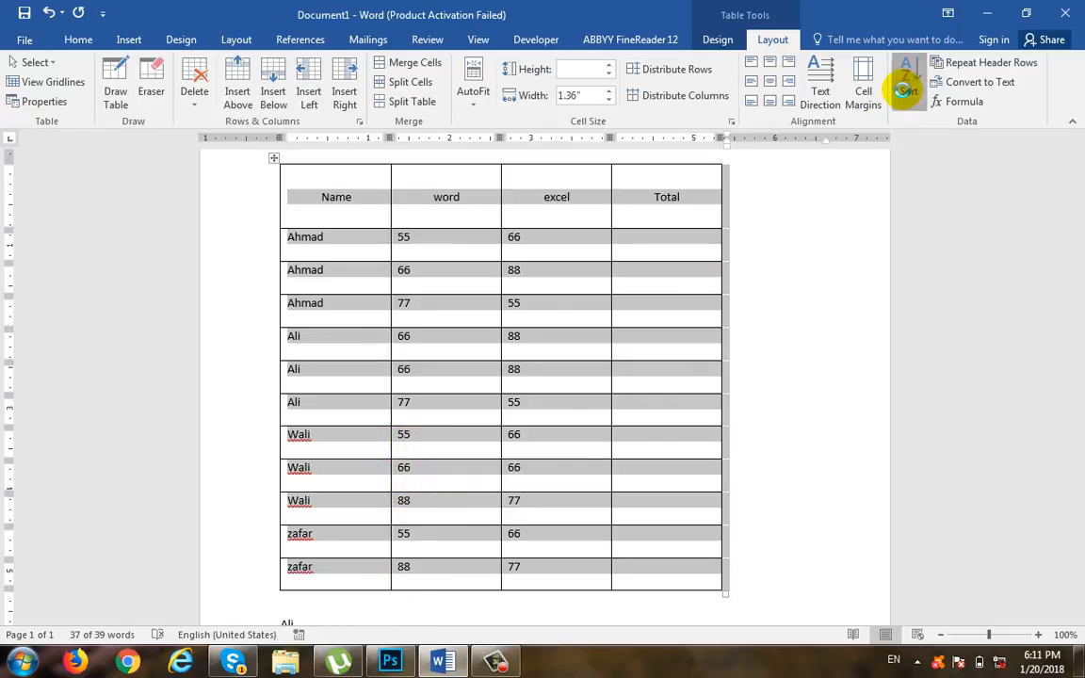
click(907, 80)
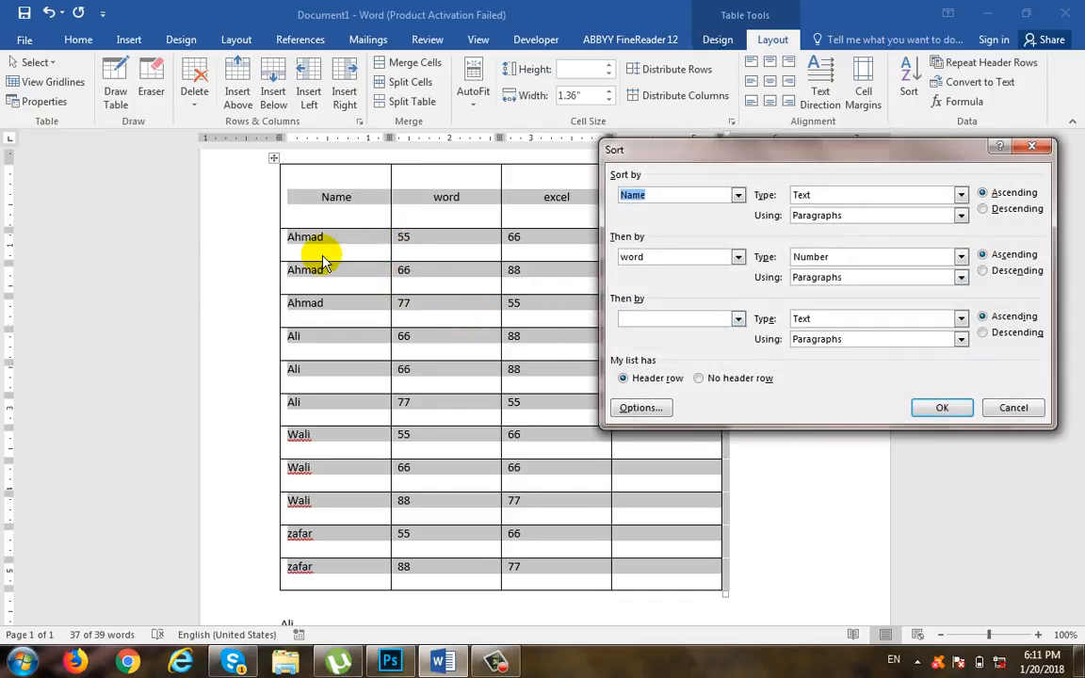
click(674, 318)
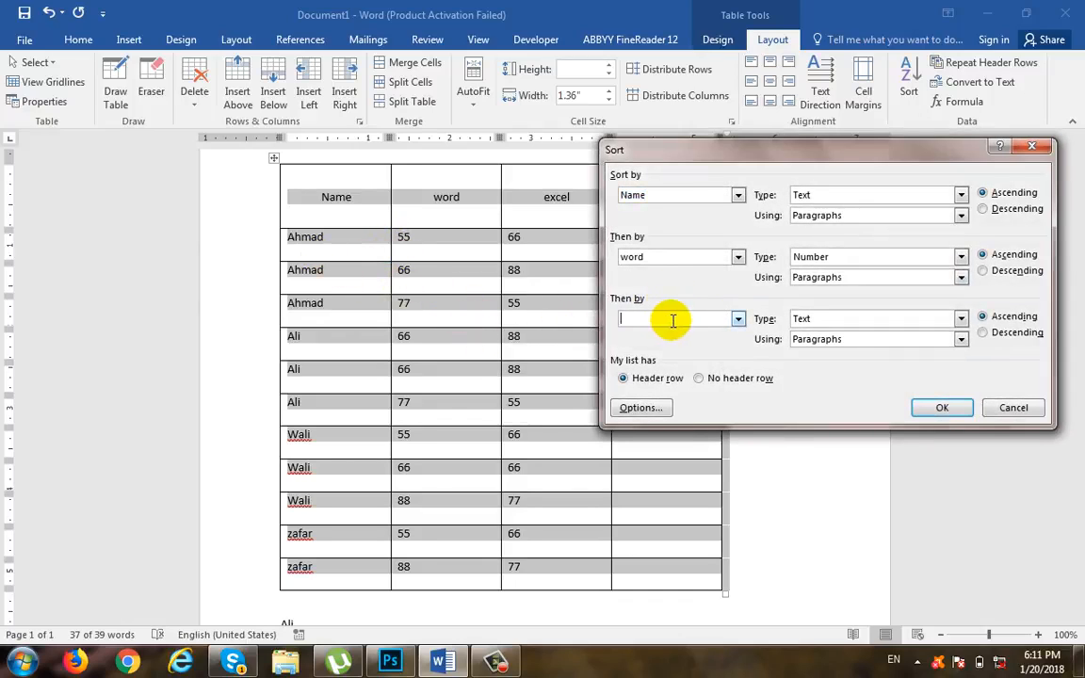
click(739, 319)
click(705, 368)
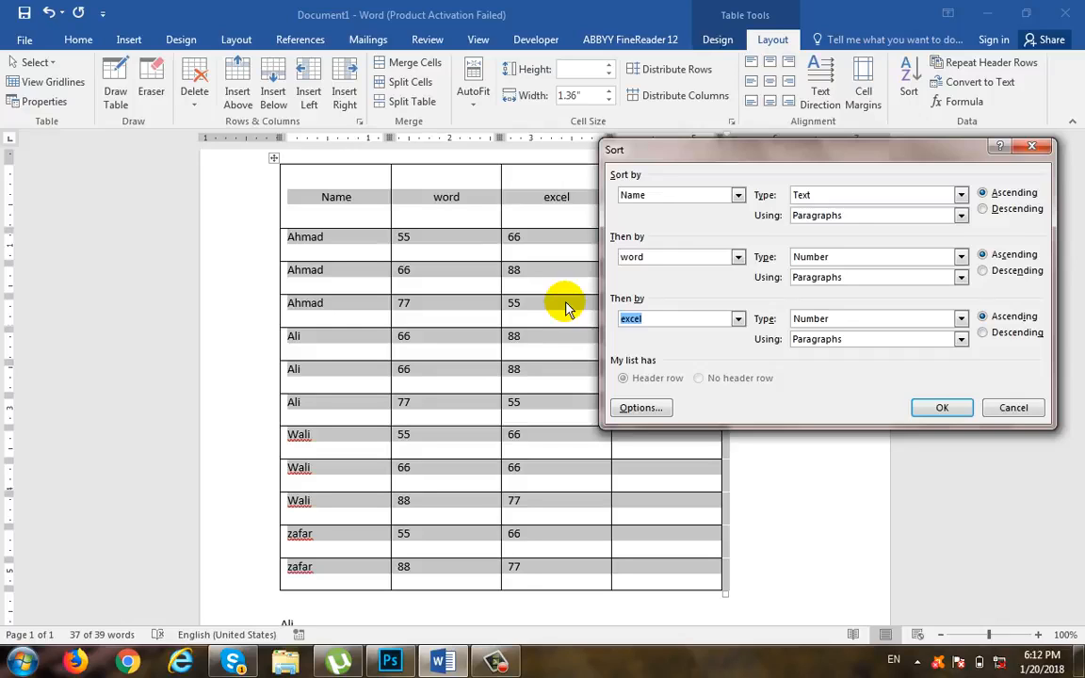
click(1004, 407)
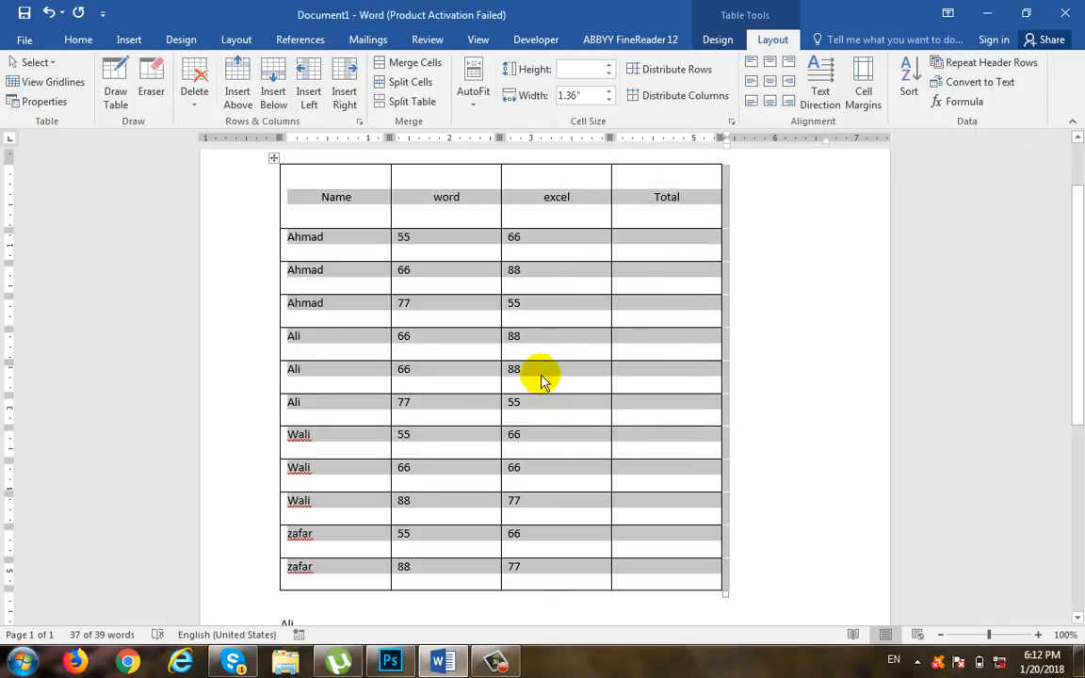
Step: Change the excel score in the fifth row below the header to 50
click(538, 372)
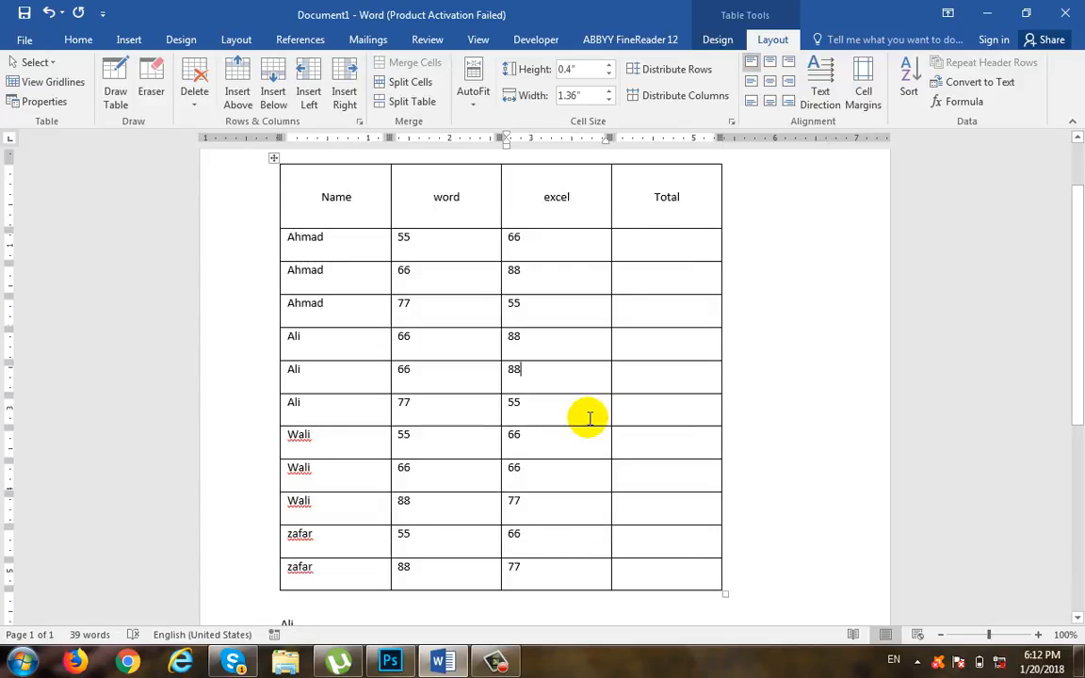
key(BackSpace)
key(BackSpace)
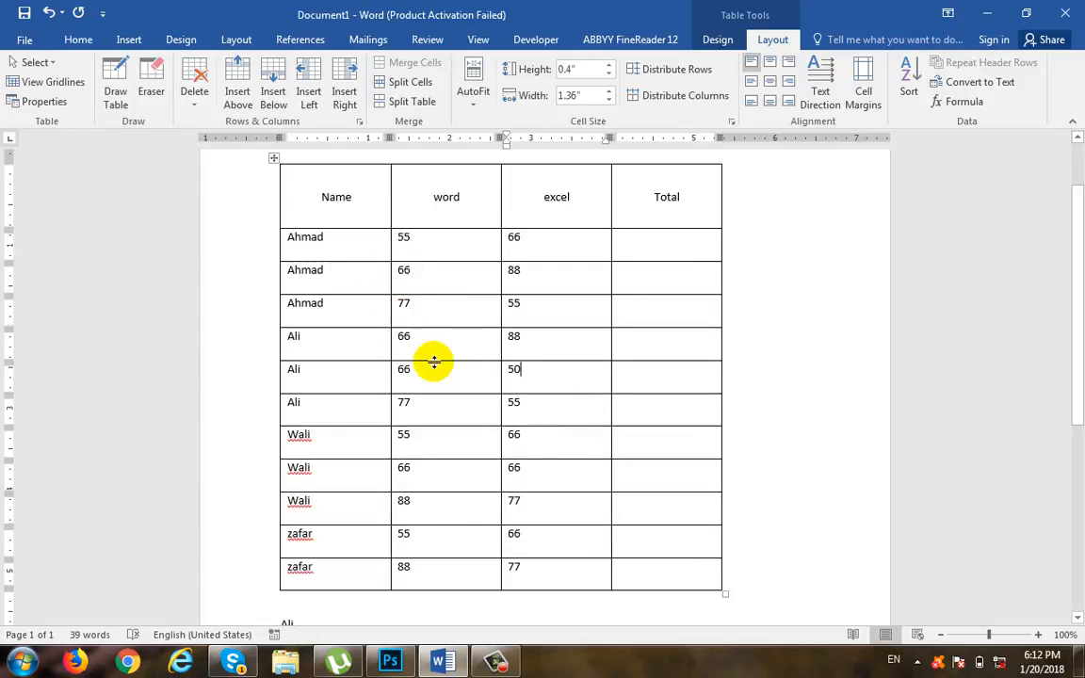
drag(322, 348, 274, 351)
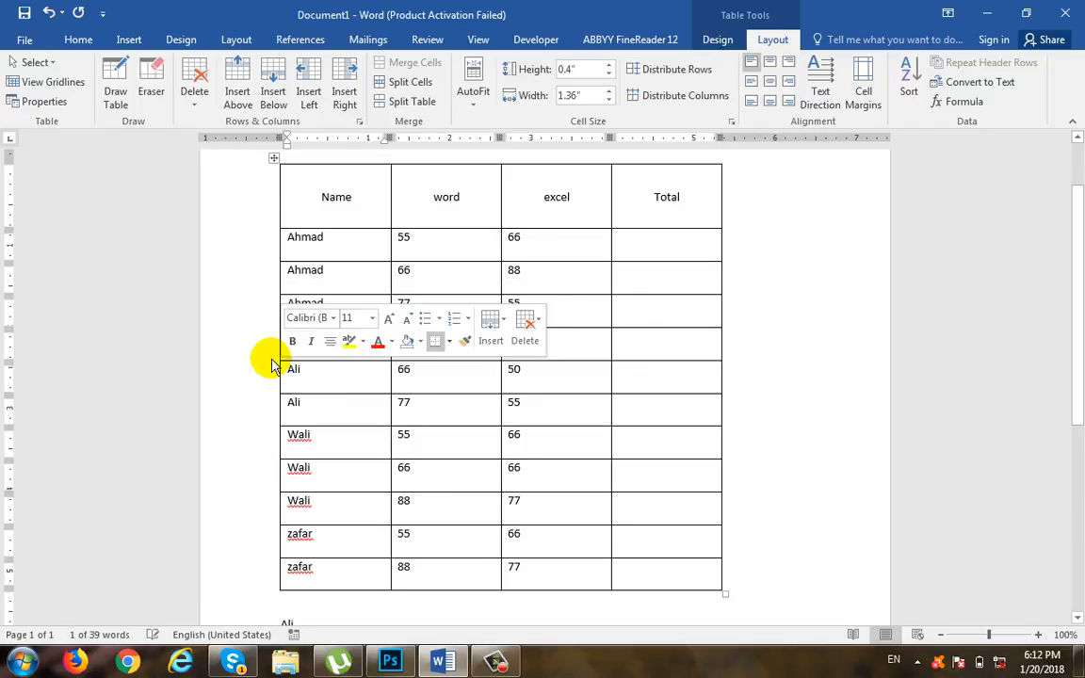
click(262, 362)
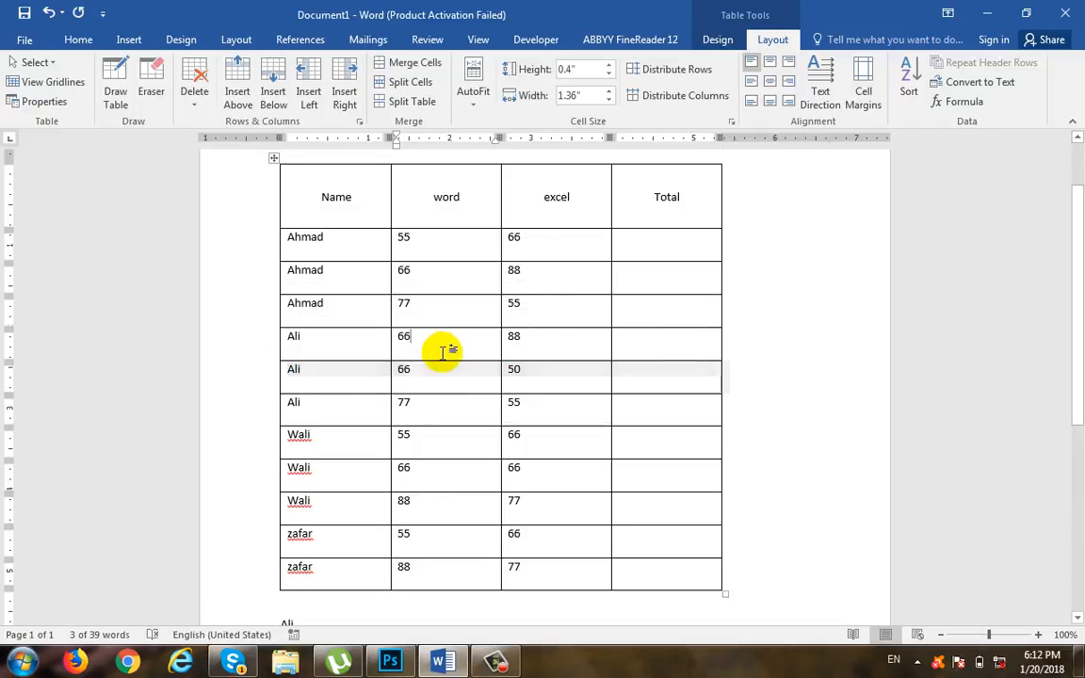
click(427, 334)
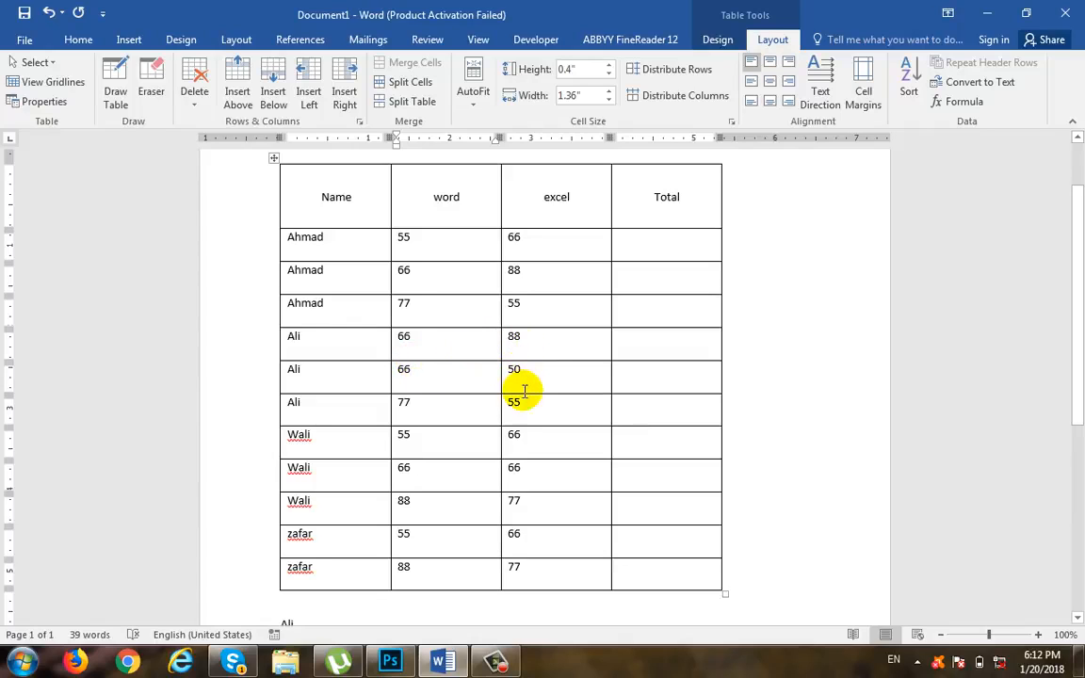
drag(552, 370, 256, 369)
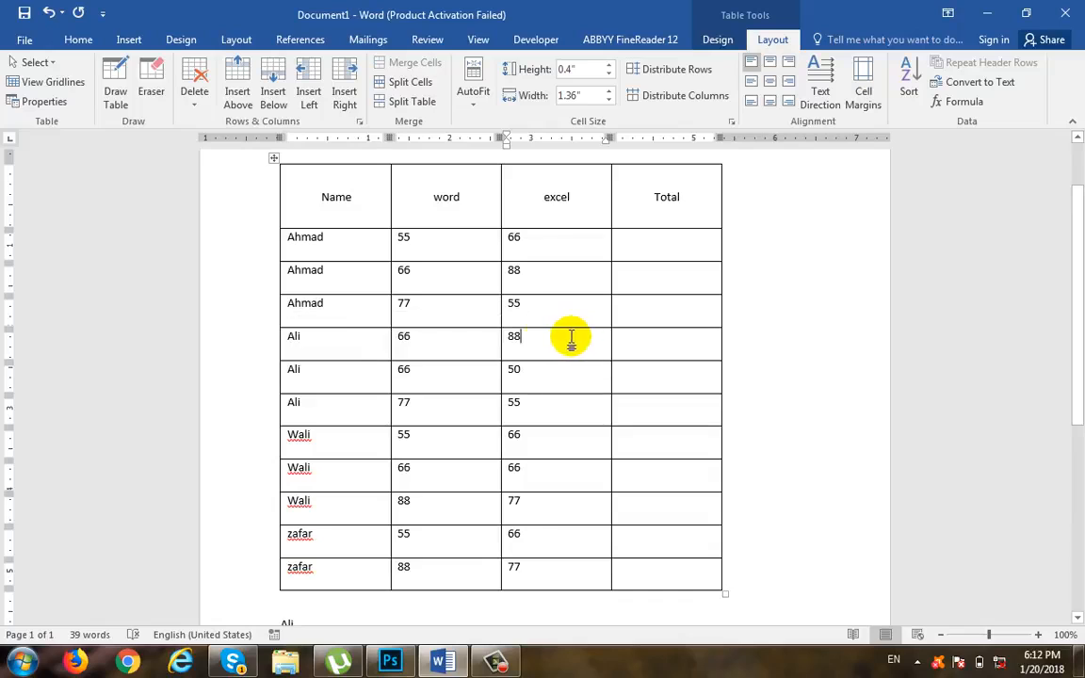
drag(574, 339, 306, 337)
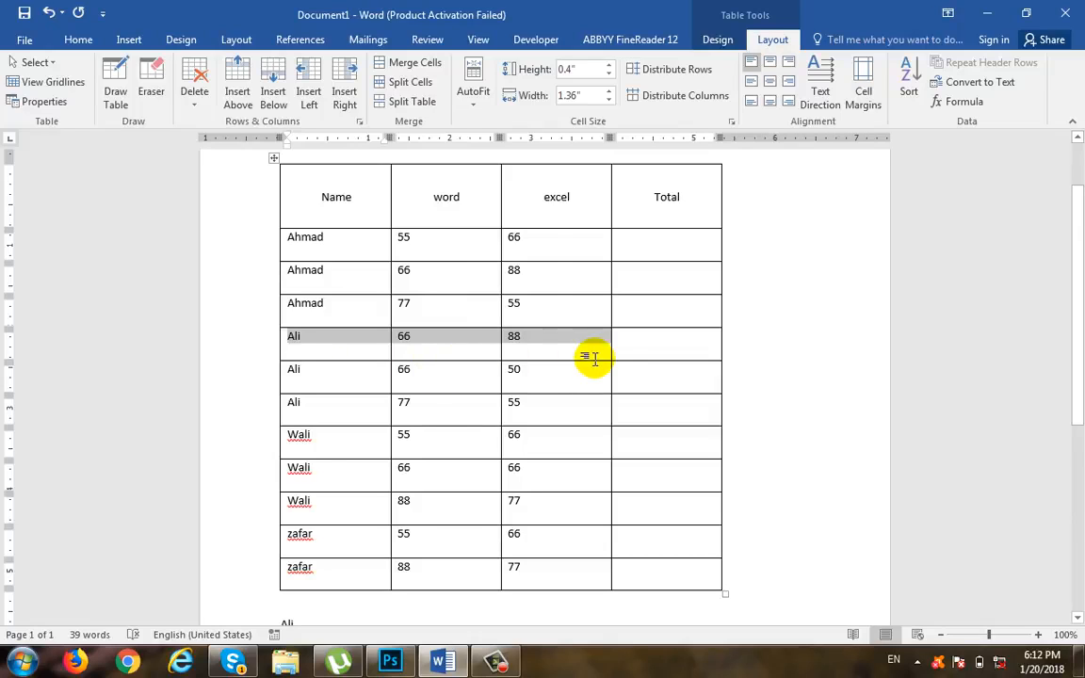
Step: Sort the table by Name as text, then word as number, then excel as number, all ascending
click(542, 348)
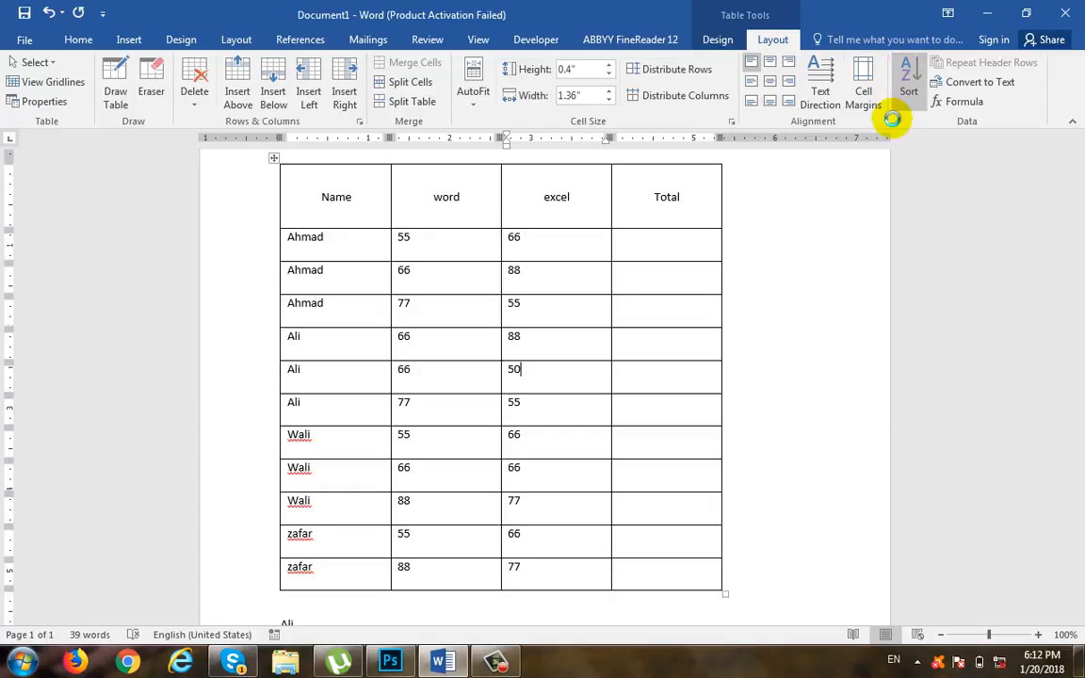
click(902, 94)
click(738, 320)
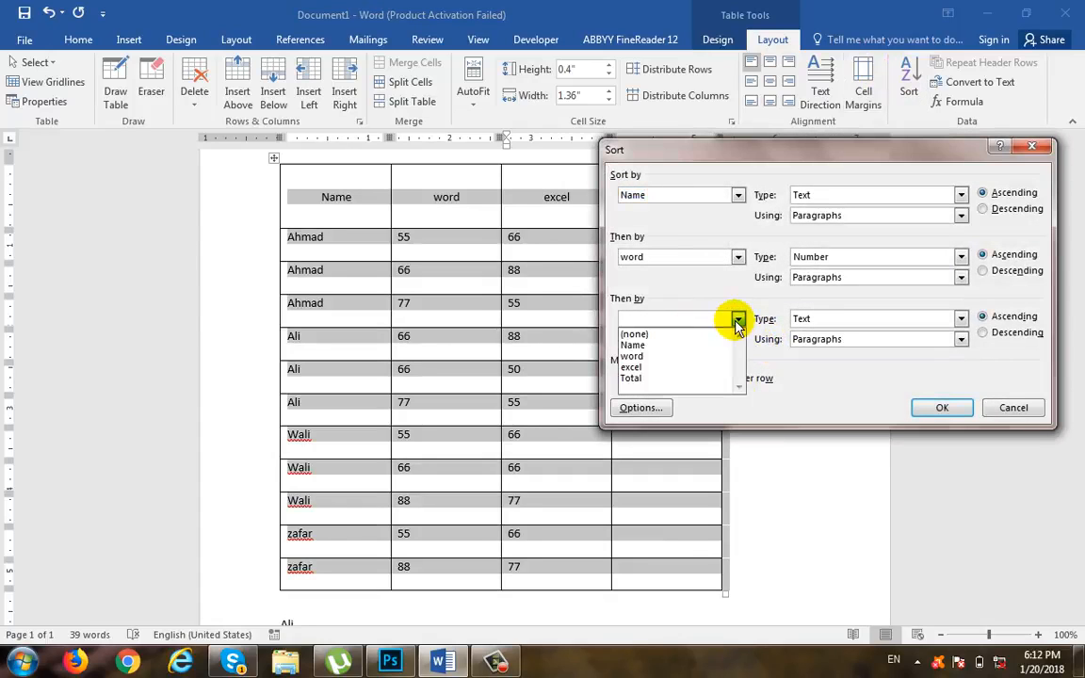
click(716, 366)
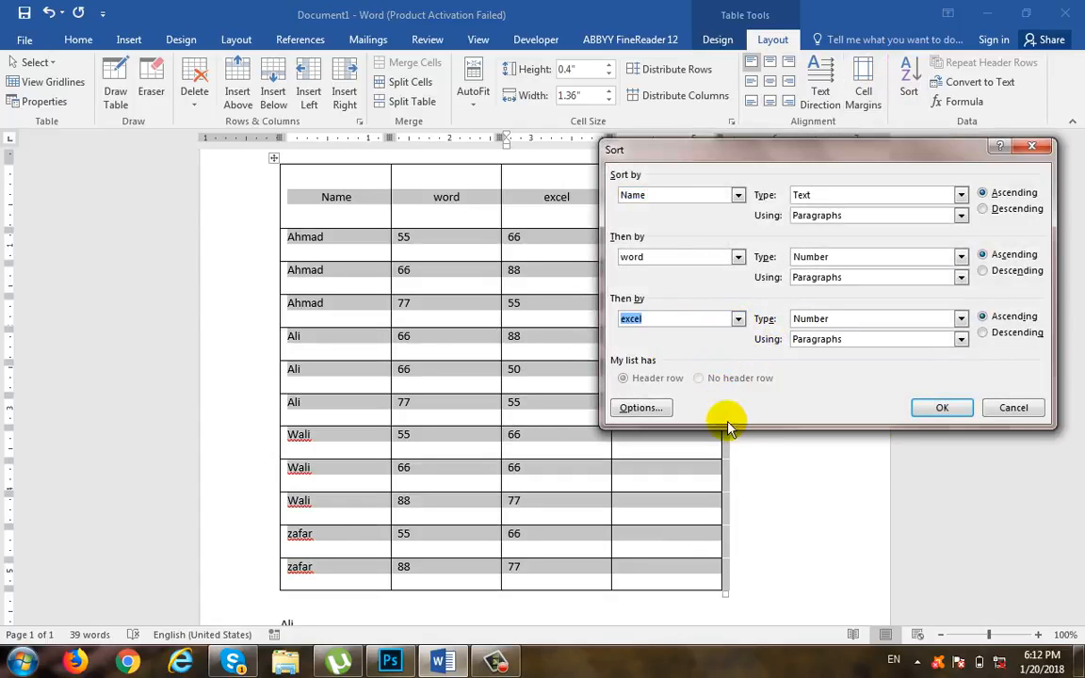
click(942, 407)
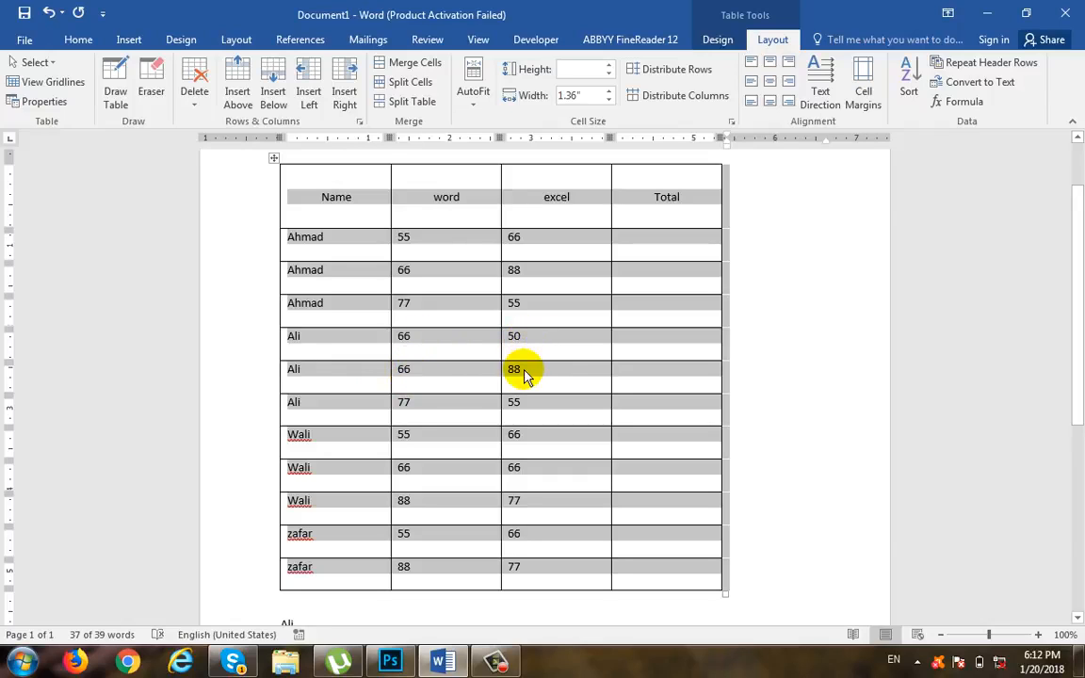
Step: Sort the table by its first three columns with the no header row option, and undo that sort
click(900, 94)
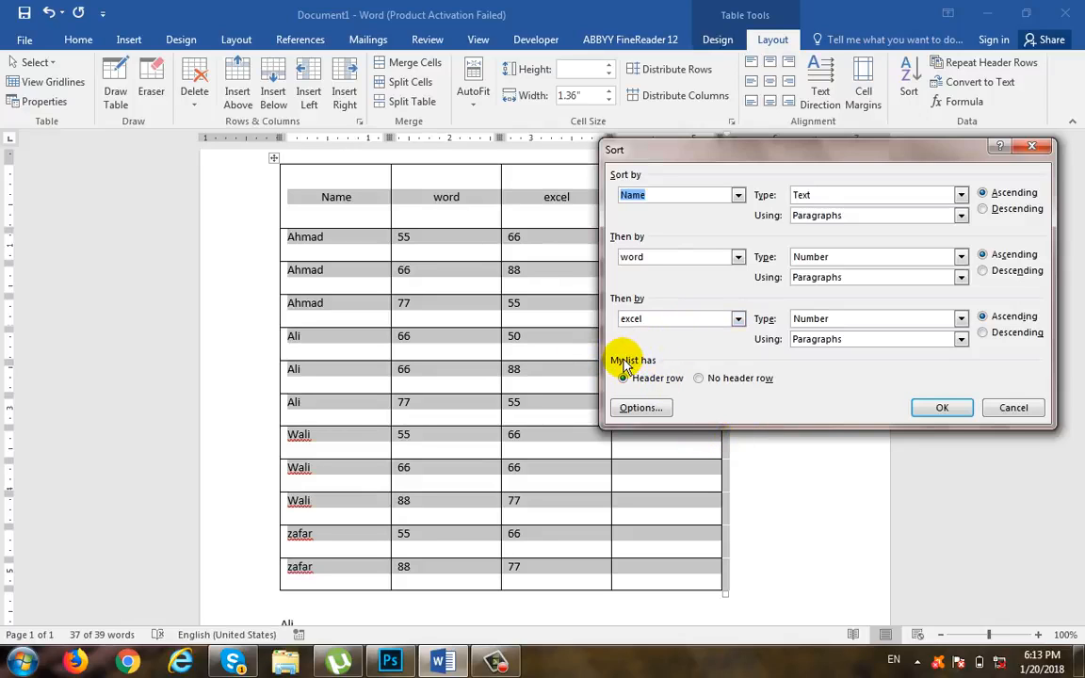
drag(727, 153, 689, 349)
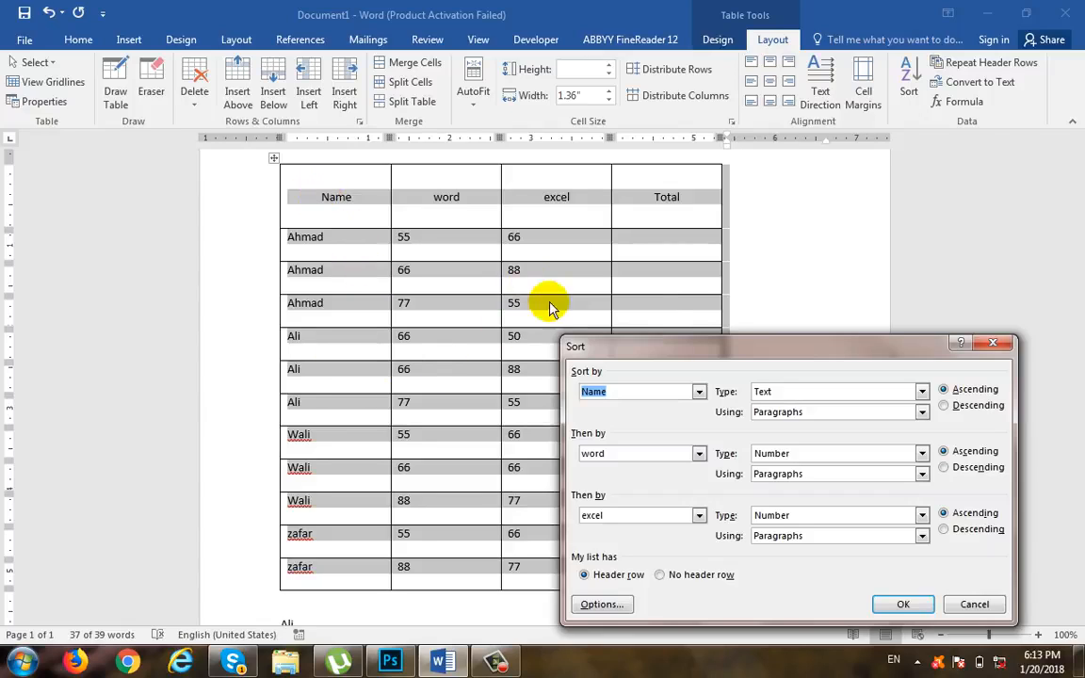
drag(668, 343, 671, 243)
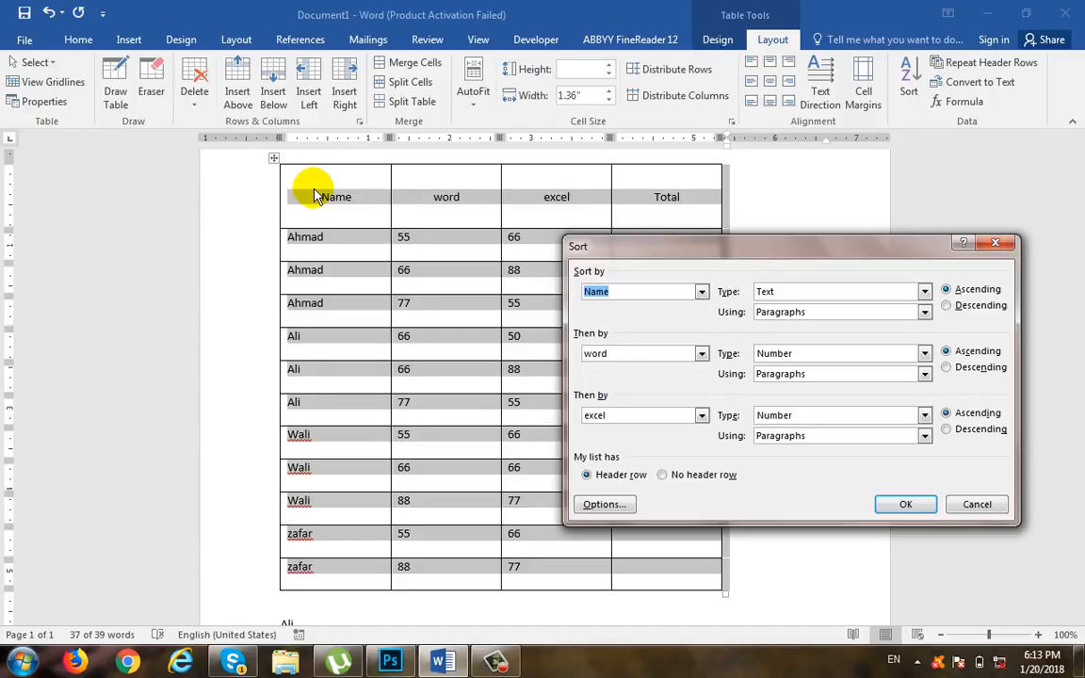
click(690, 476)
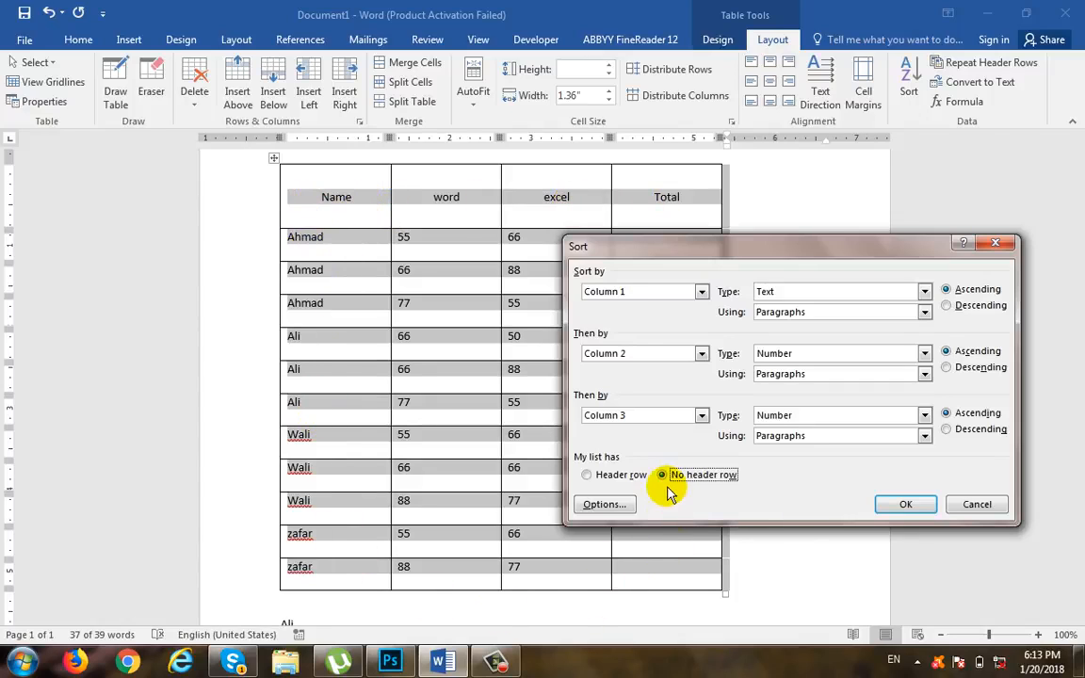
click(904, 503)
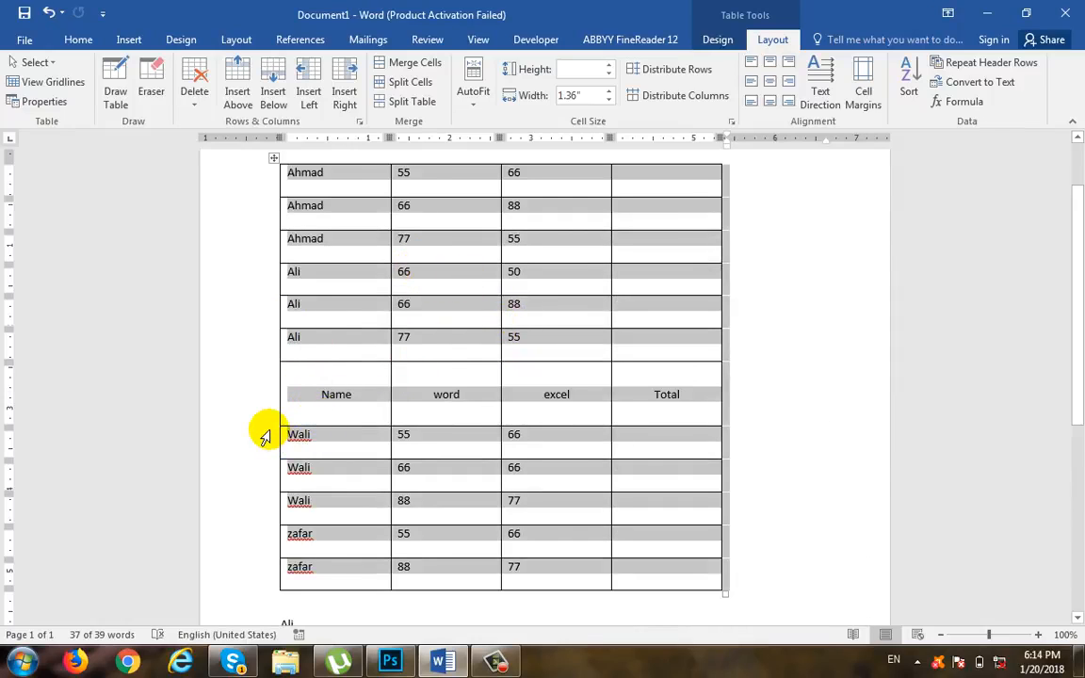
key(ctrl+z)
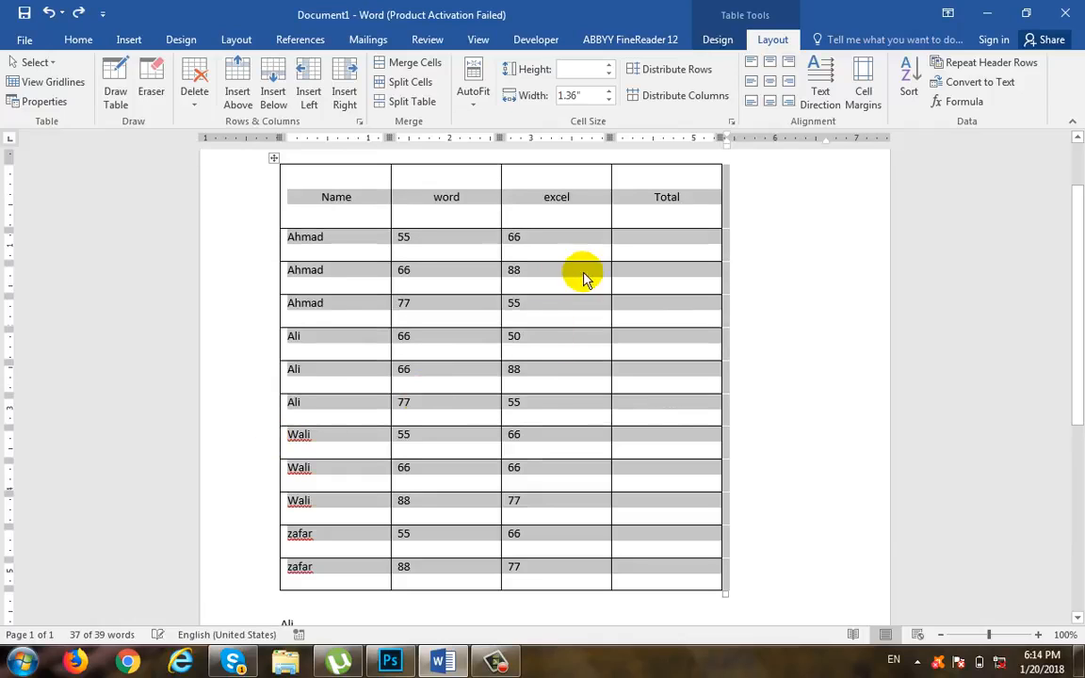
click(908, 106)
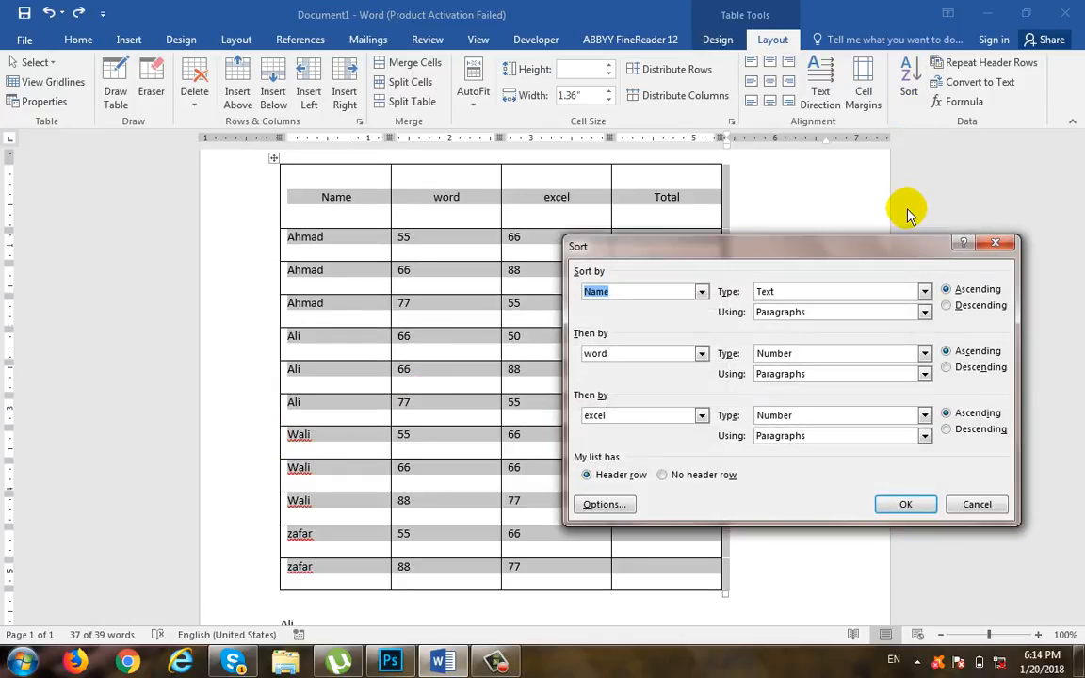
click(994, 243)
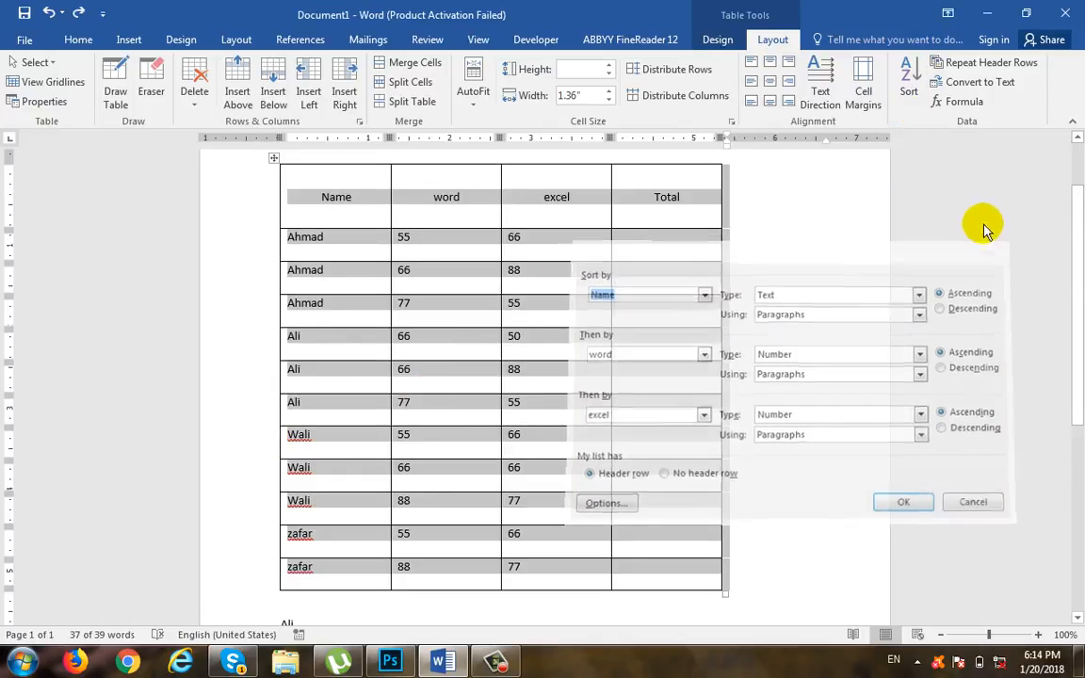
click(904, 95)
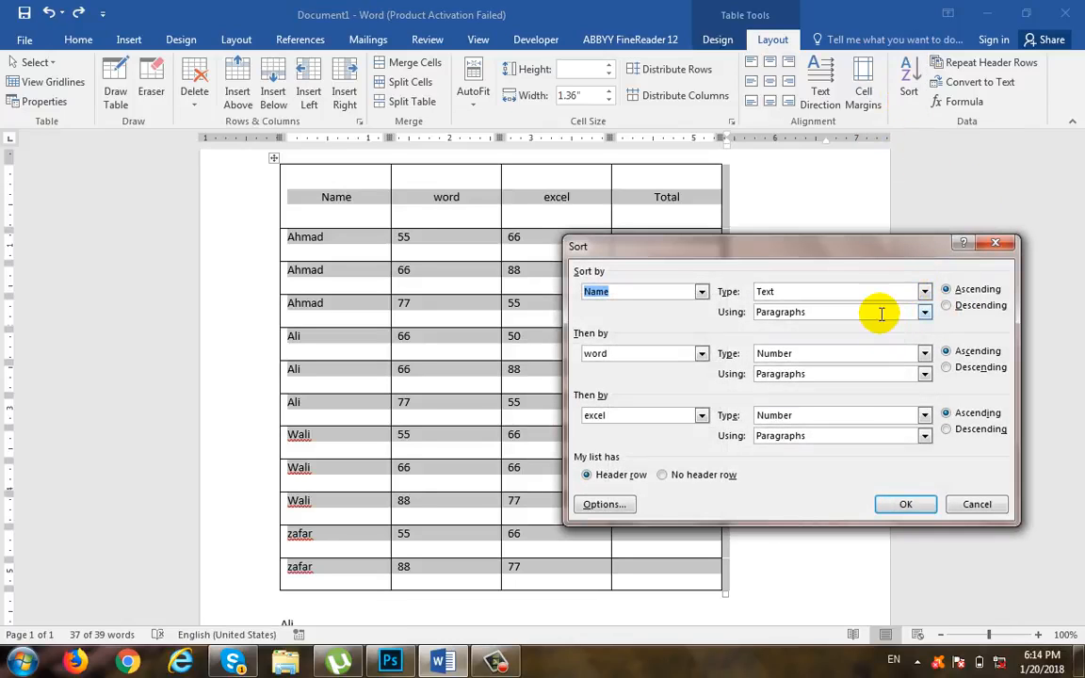
drag(759, 260, 705, 230)
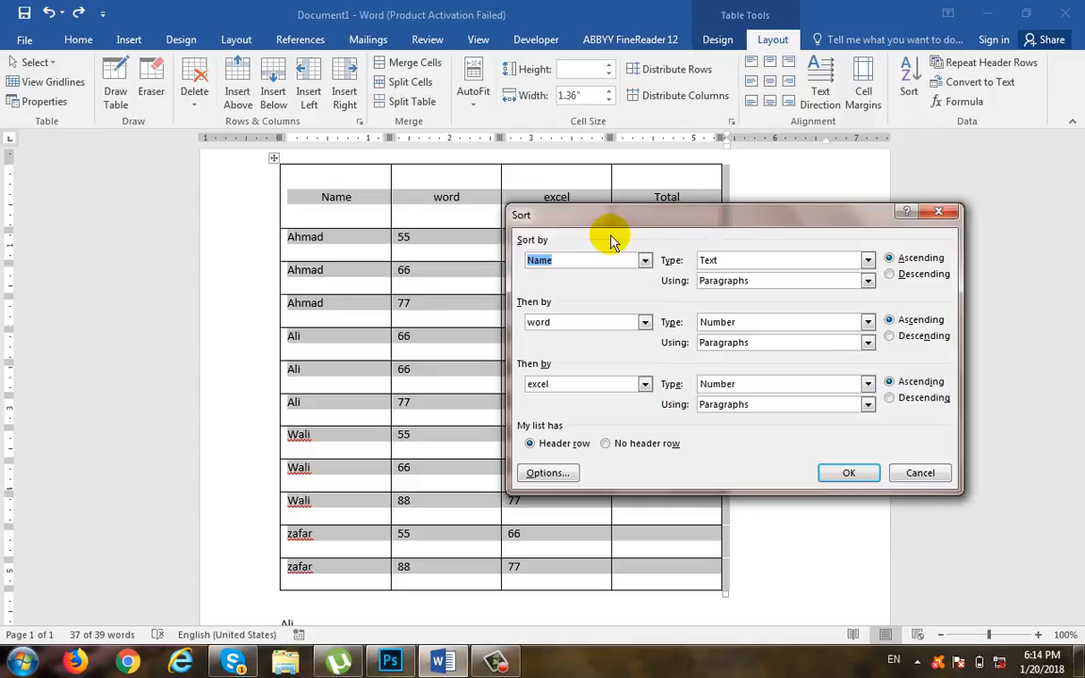
click(646, 261)
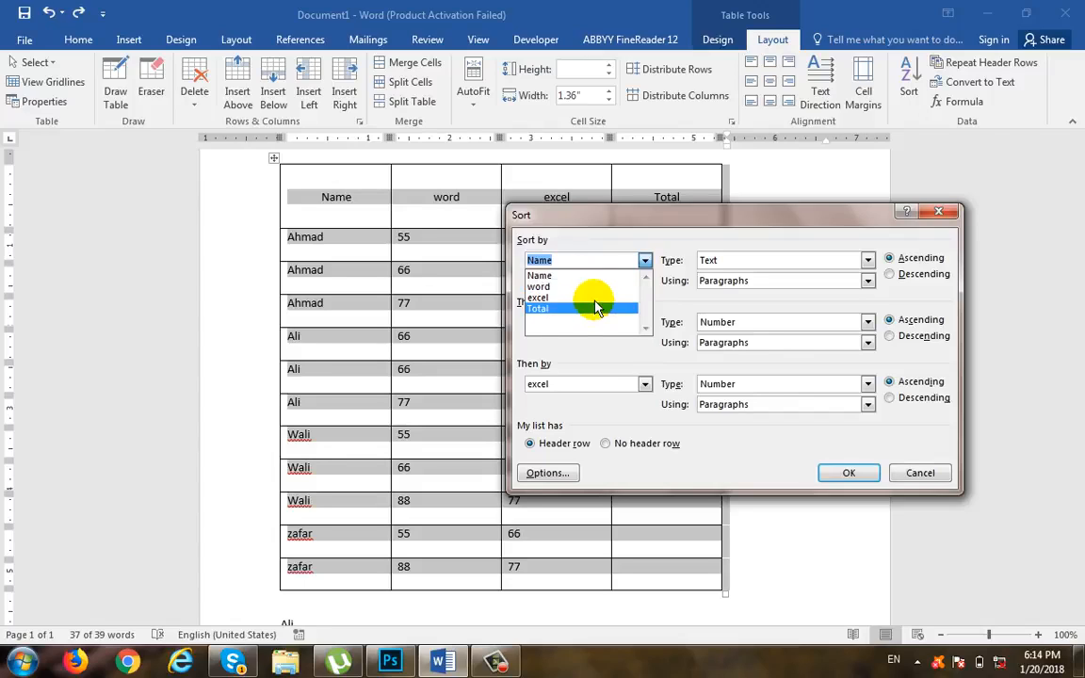
click(582, 383)
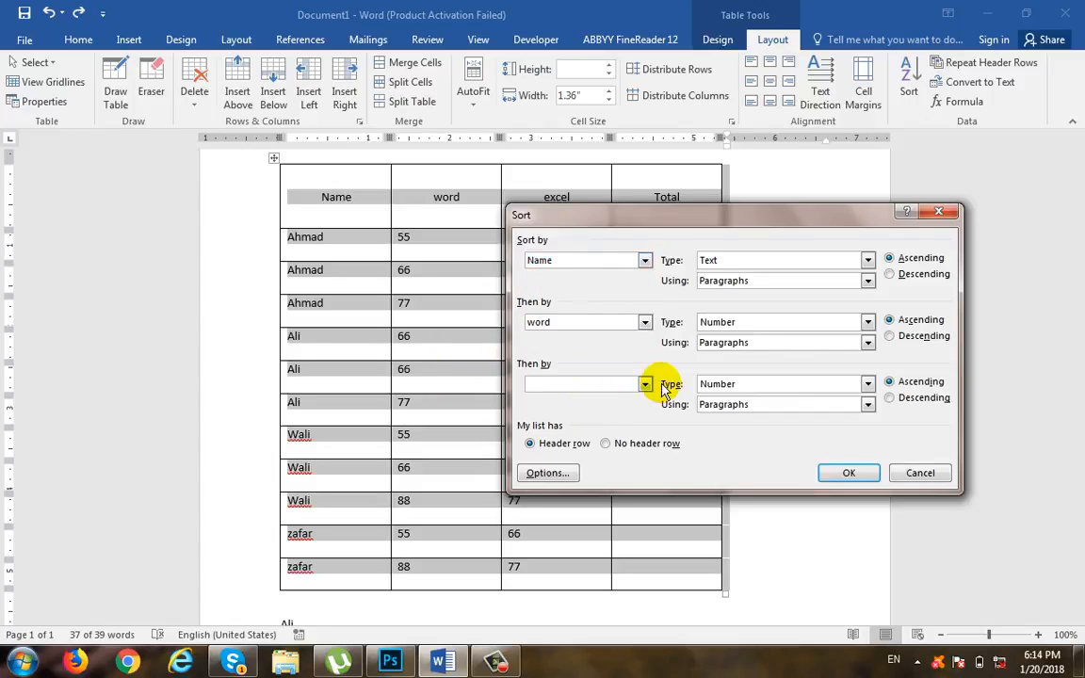
click(644, 385)
click(630, 402)
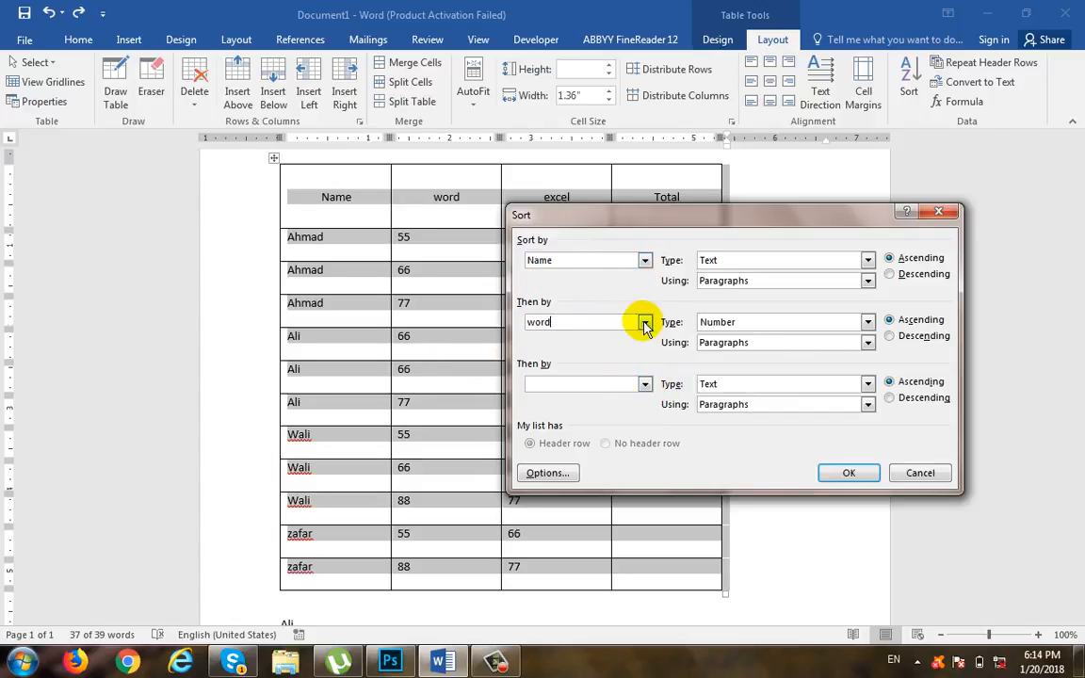
click(643, 323)
click(633, 338)
click(644, 260)
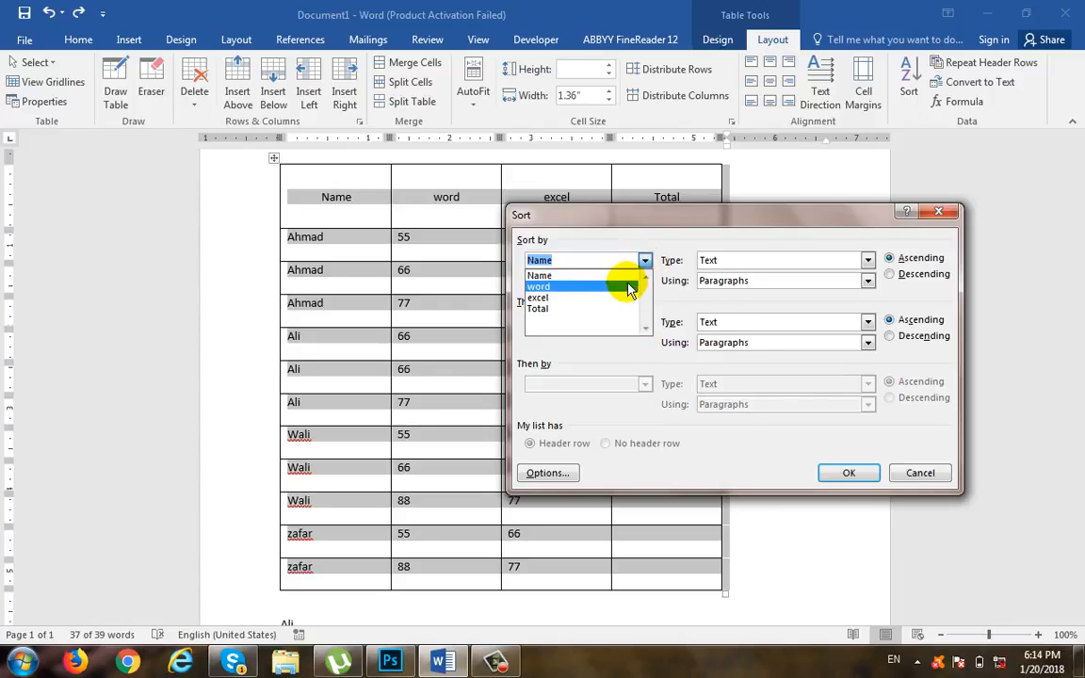
click(630, 287)
click(834, 473)
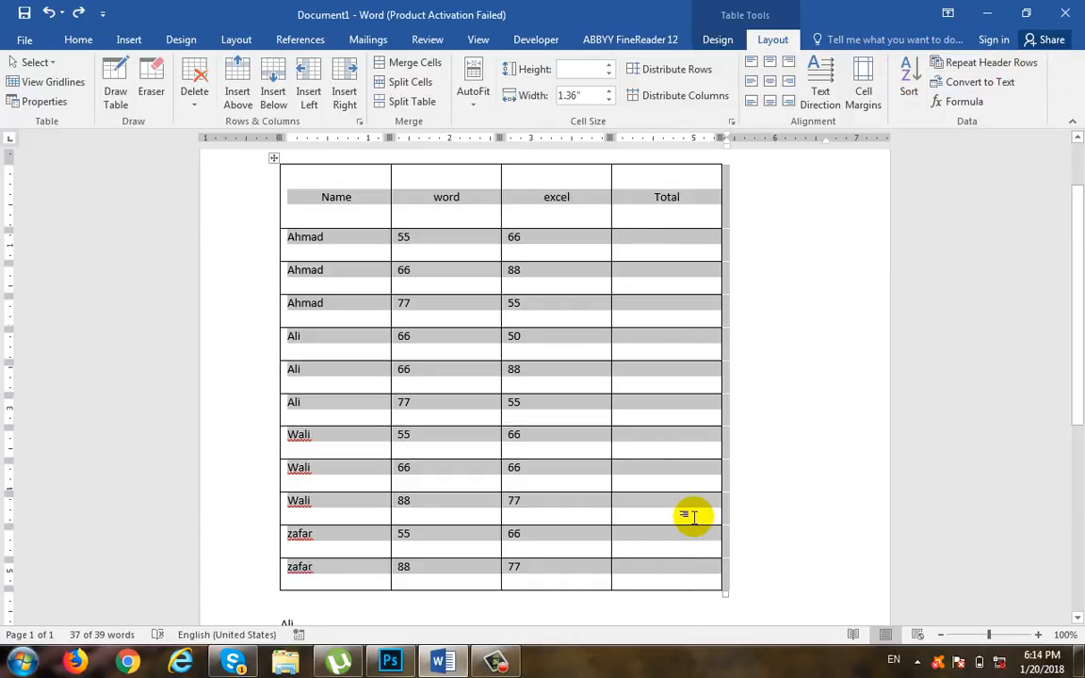
Step: Create a new blank document and insert a table with 3 columns and 150 rows, using automatic fixed column width
key(ctrl+n)
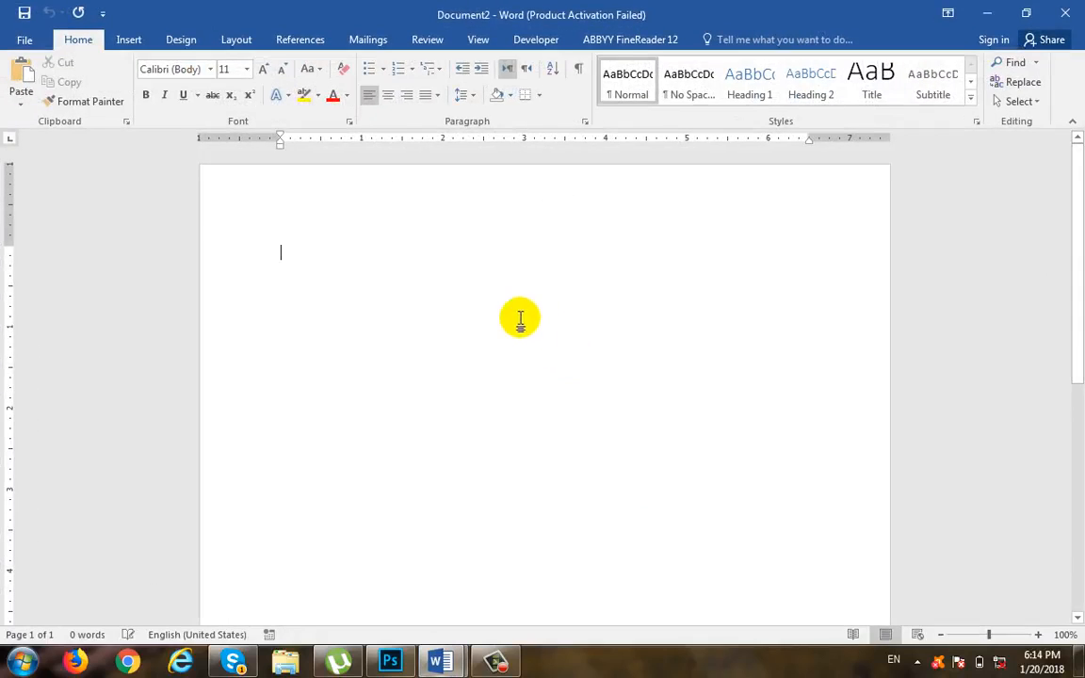
click(129, 39)
click(110, 94)
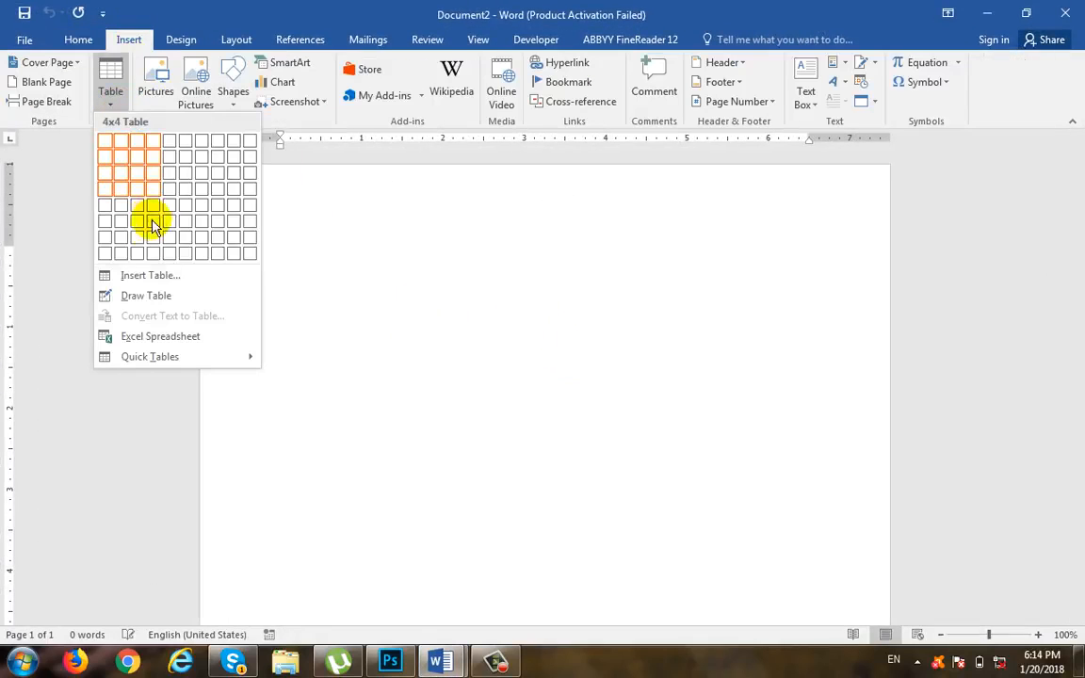
click(155, 277)
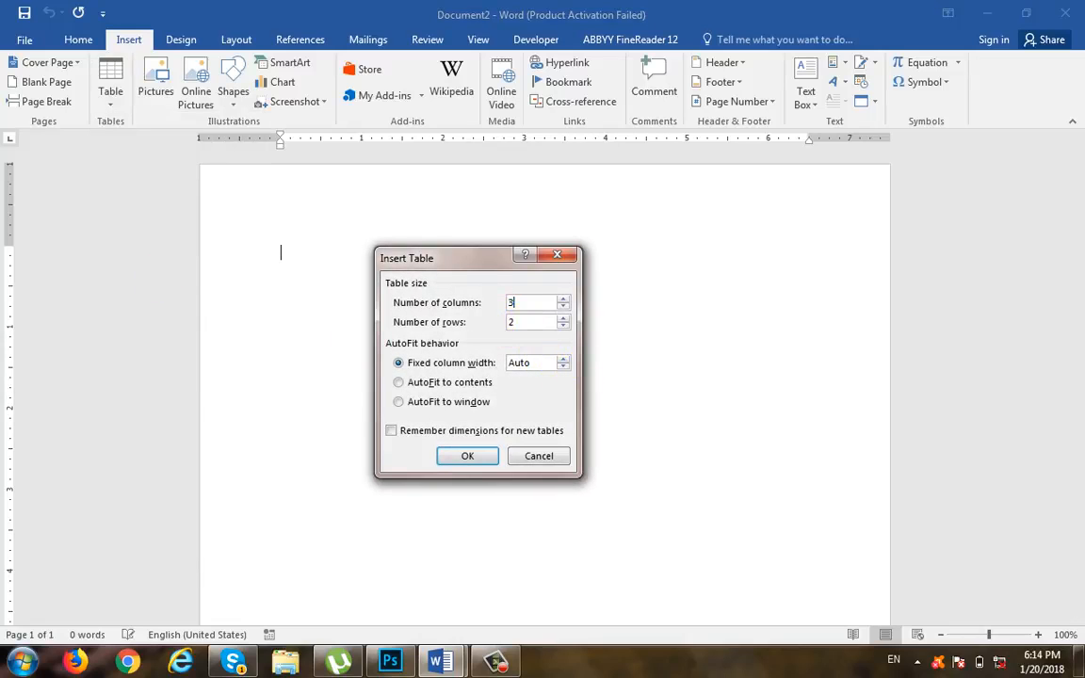
drag(534, 321, 403, 324)
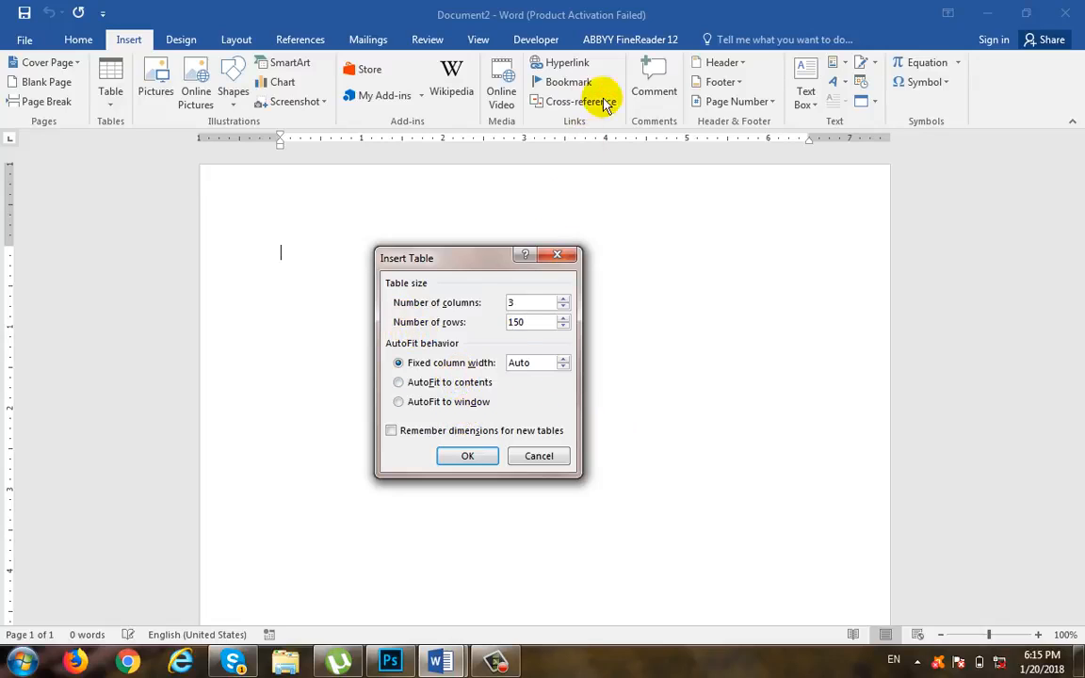
click(457, 383)
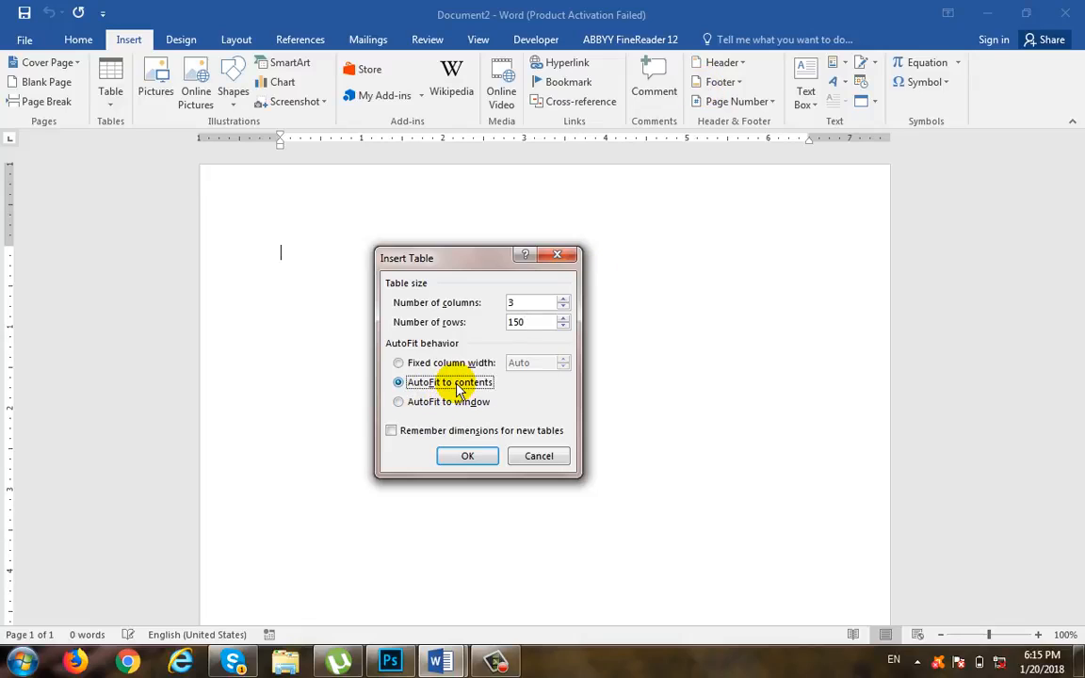
click(415, 401)
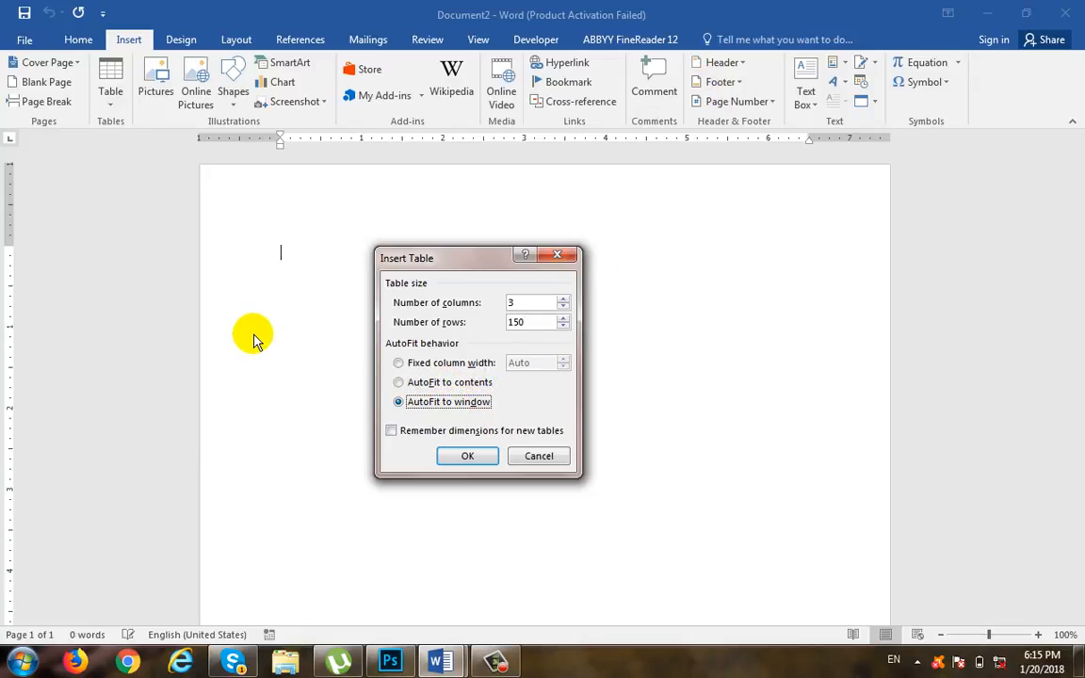
click(450, 362)
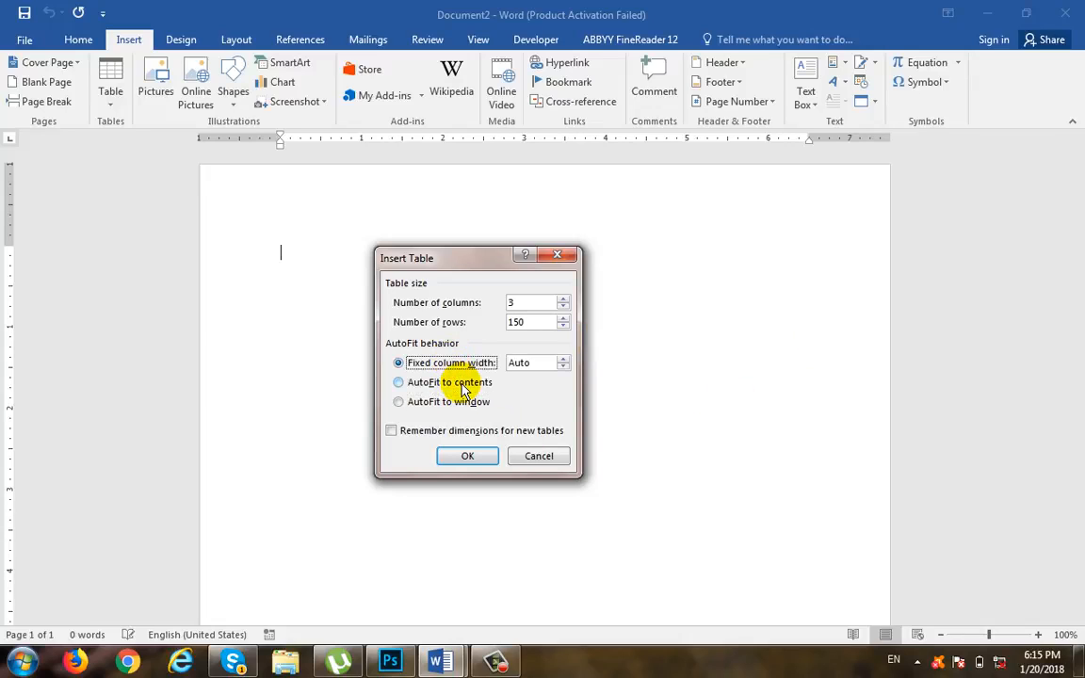
click(471, 456)
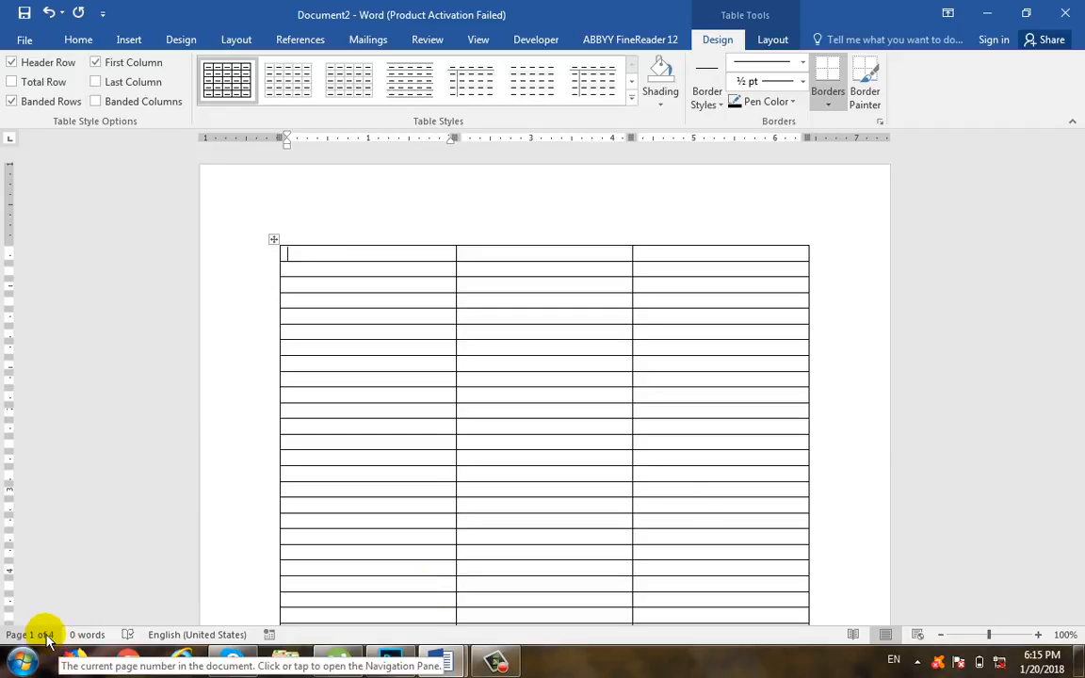
Step: Fill the table's first row with the column headings name, City and Province
mouse_move(1076, 151)
mouse_down()
mouse_move(1068, 635)
mouse_move(1068, 126)
mouse_move(1071, 136)
mouse_up()
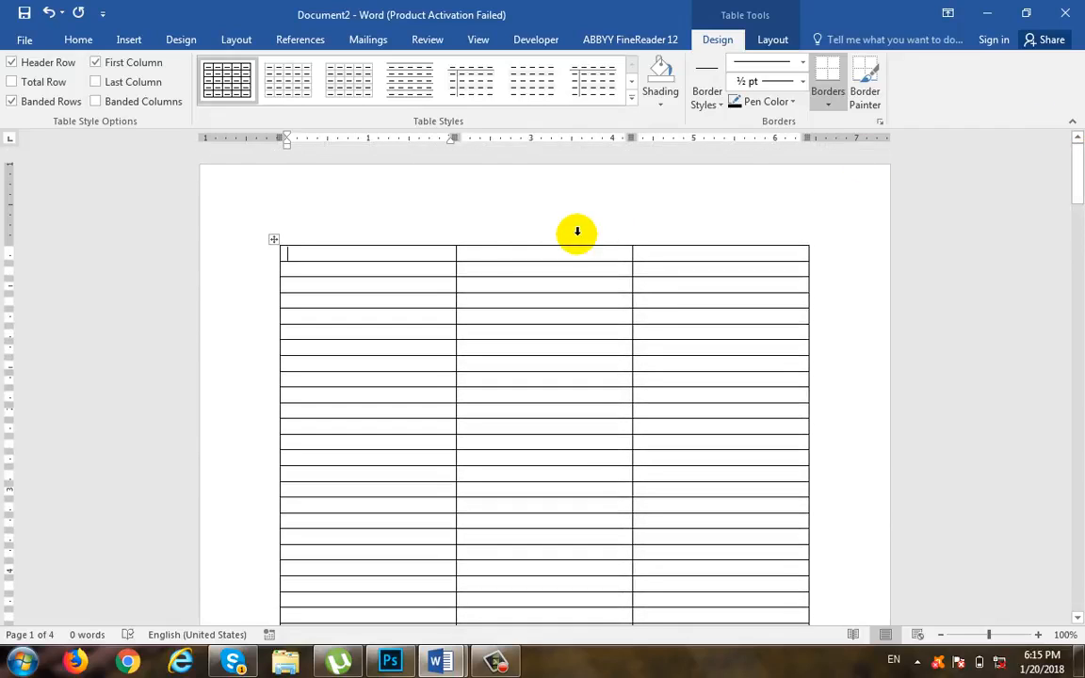
text(name)
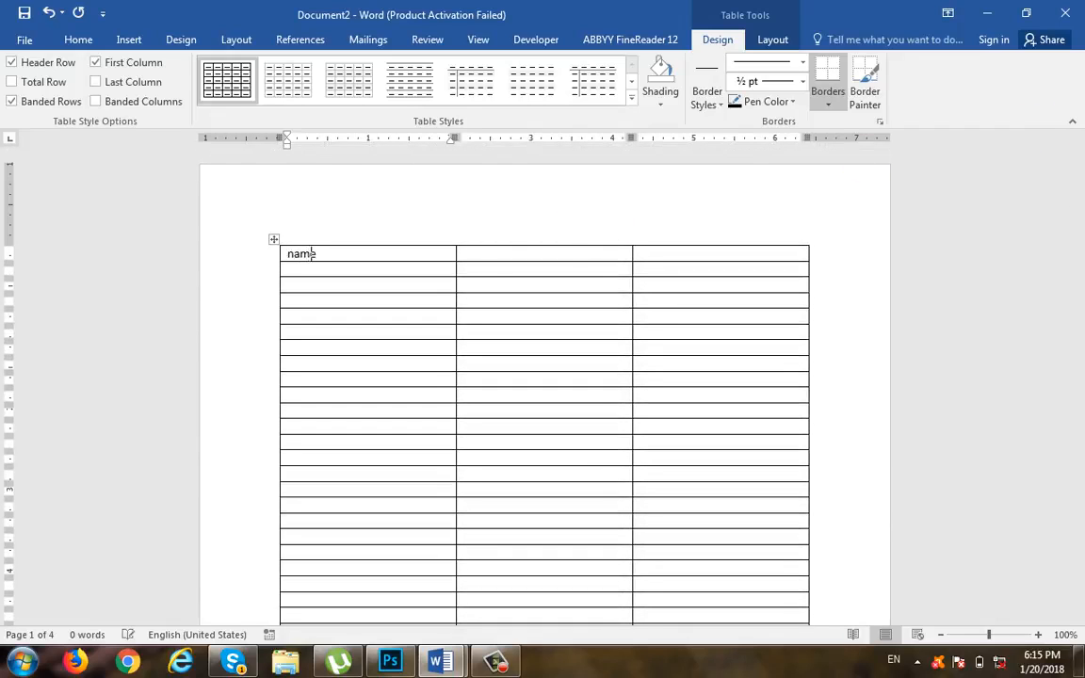
key(Tab)
text(C)
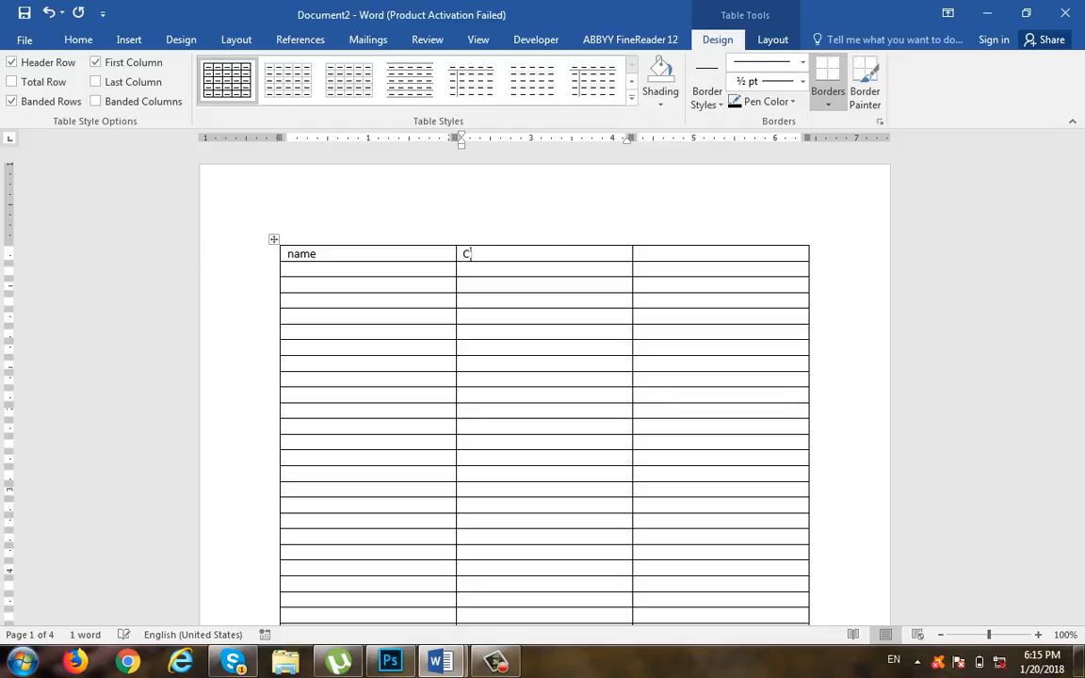
key(Tab)
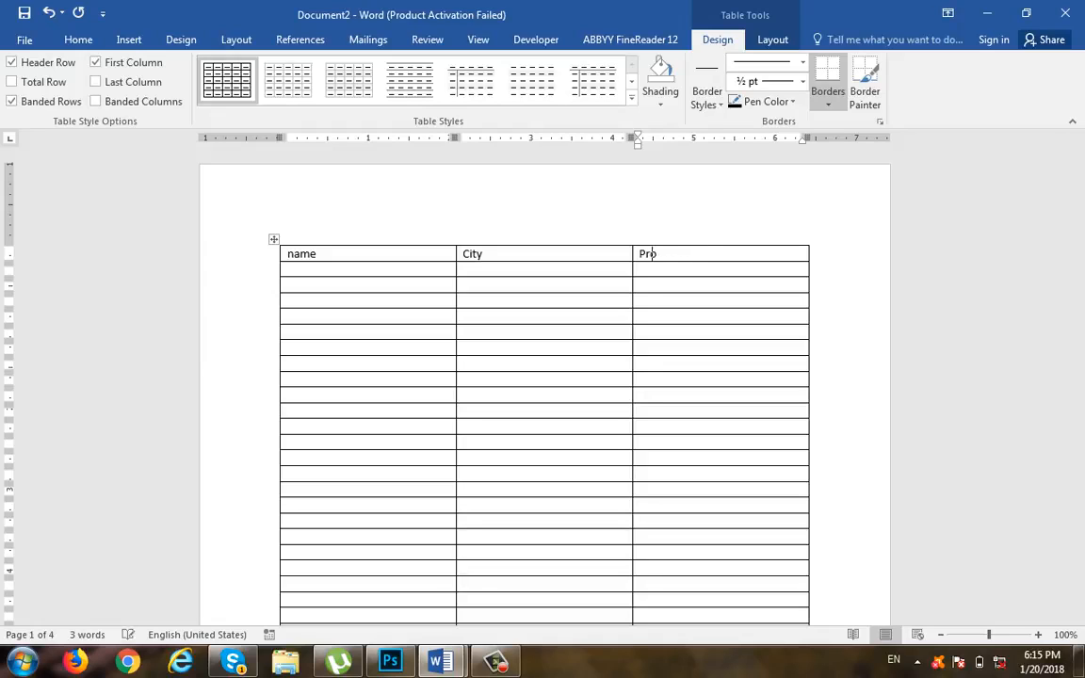
click(353, 267)
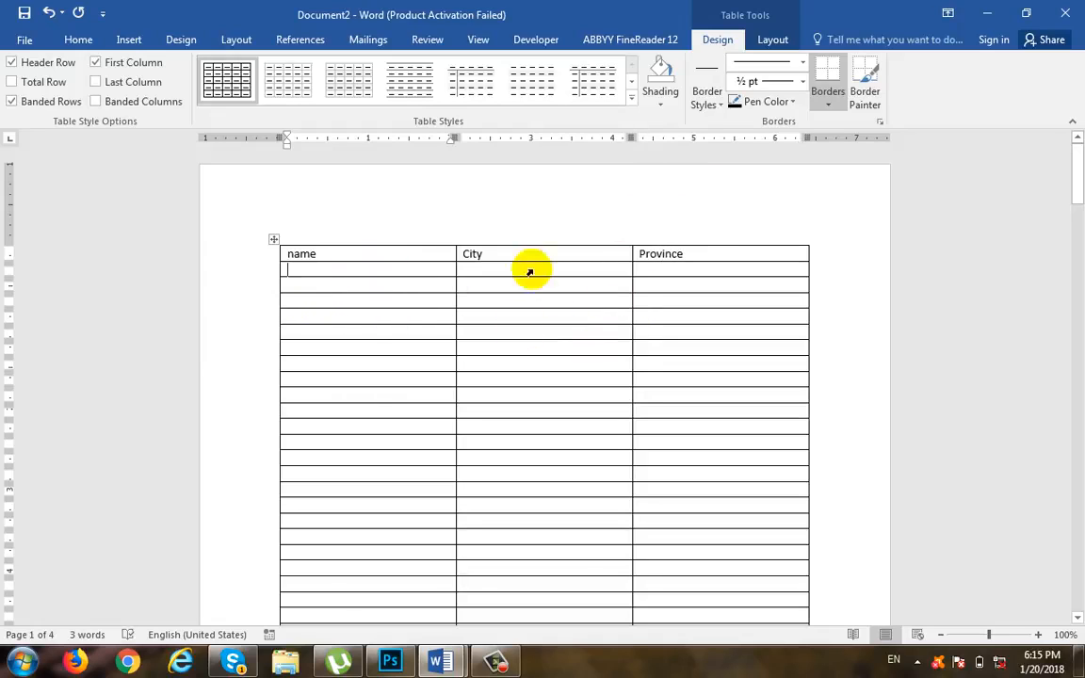
Step: Format the header row's text as bold, size 14 and centered
drag(734, 251, 466, 248)
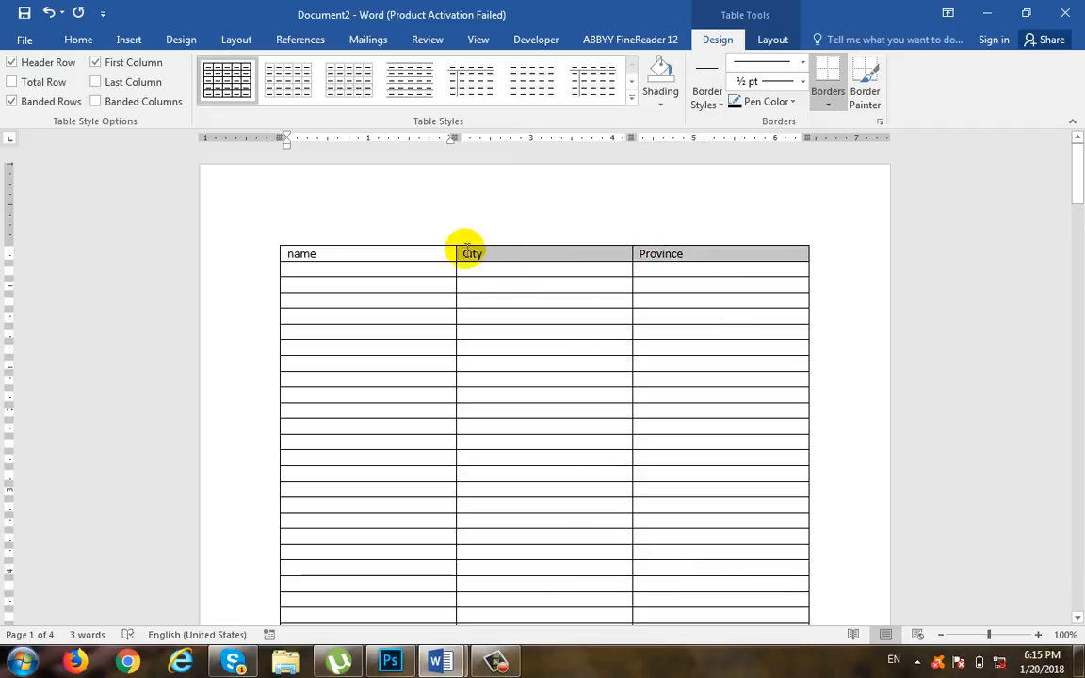
click(76, 39)
click(146, 95)
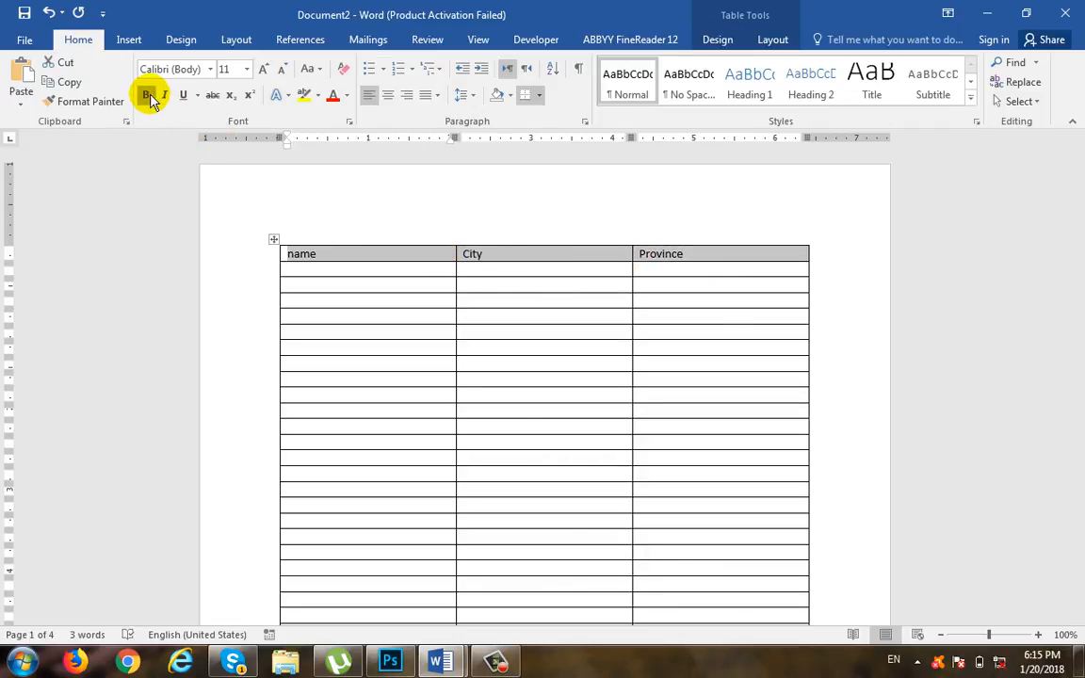
click(247, 68)
click(229, 170)
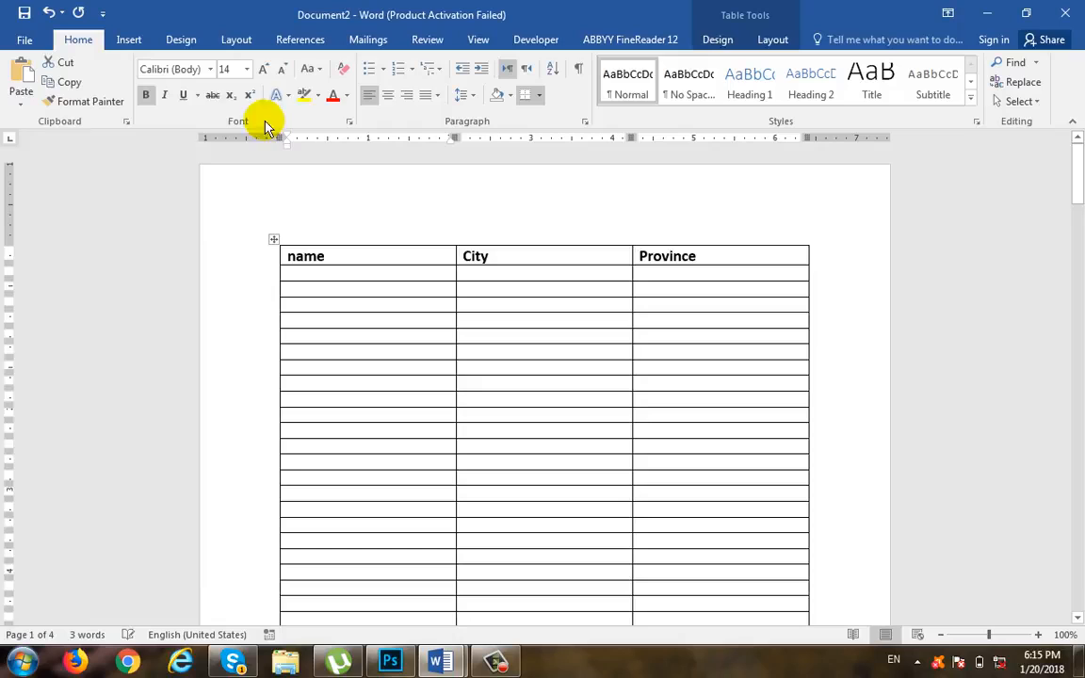
click(387, 97)
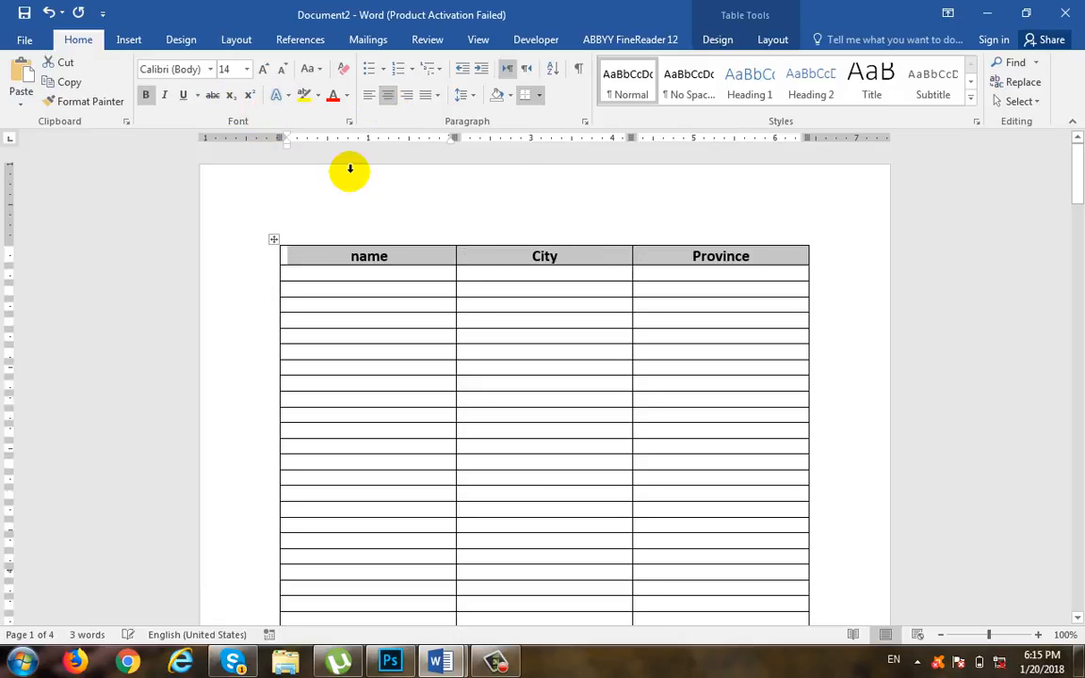
Step: Shade the header row with a light blue theme color and deselect it
click(510, 97)
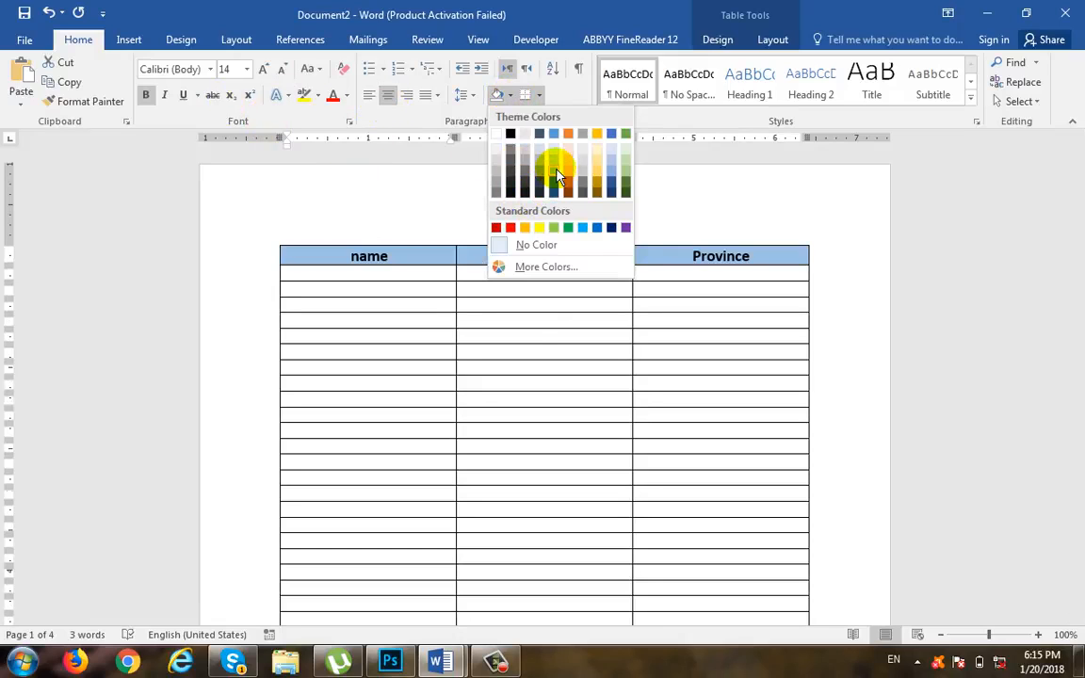
click(557, 172)
click(523, 364)
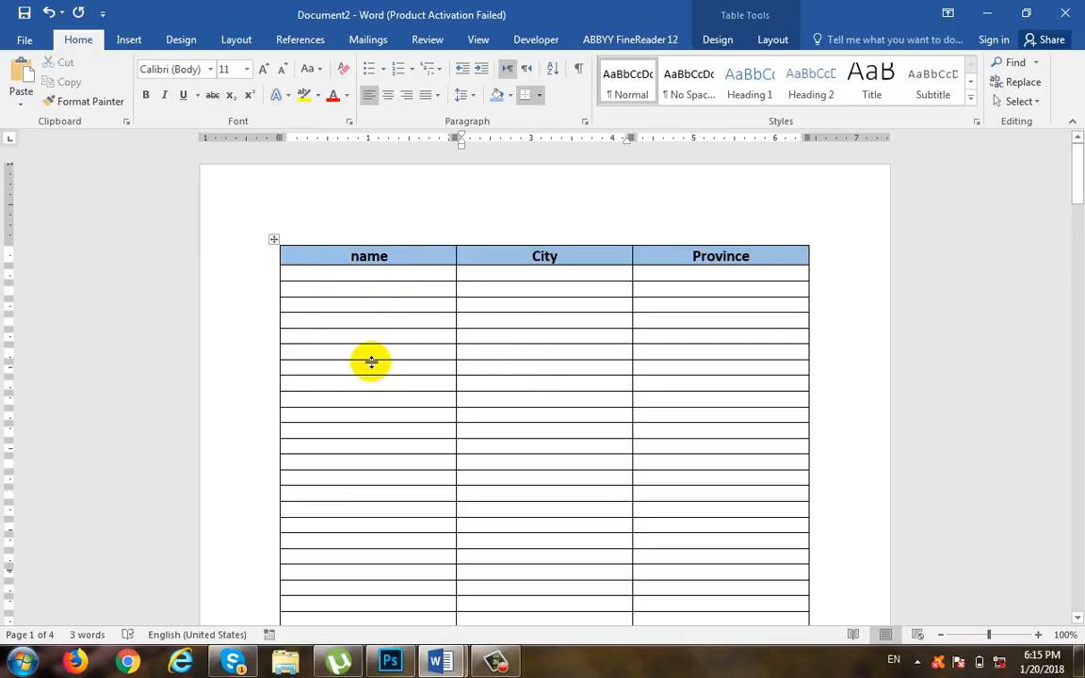
Step: Examine all pages of the long table to see where the header row with name, City and Province appears
scroll(371, 362, down, 5)
scroll(471, 315, up, 5)
scroll(450, 407, down, 5)
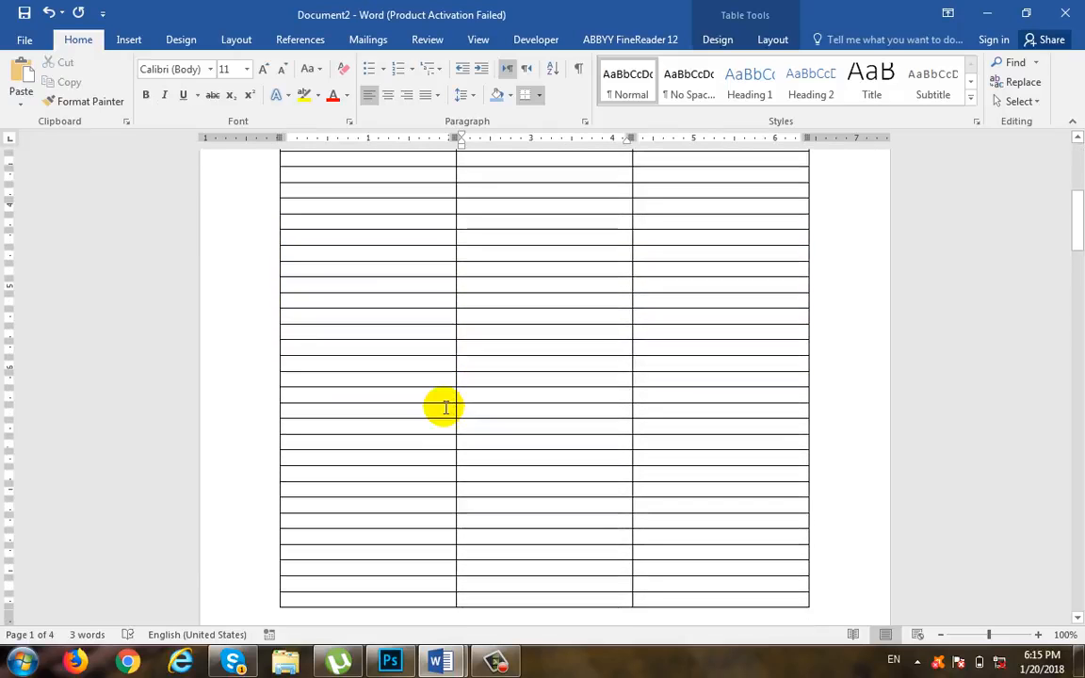
scroll(446, 407, down, 20)
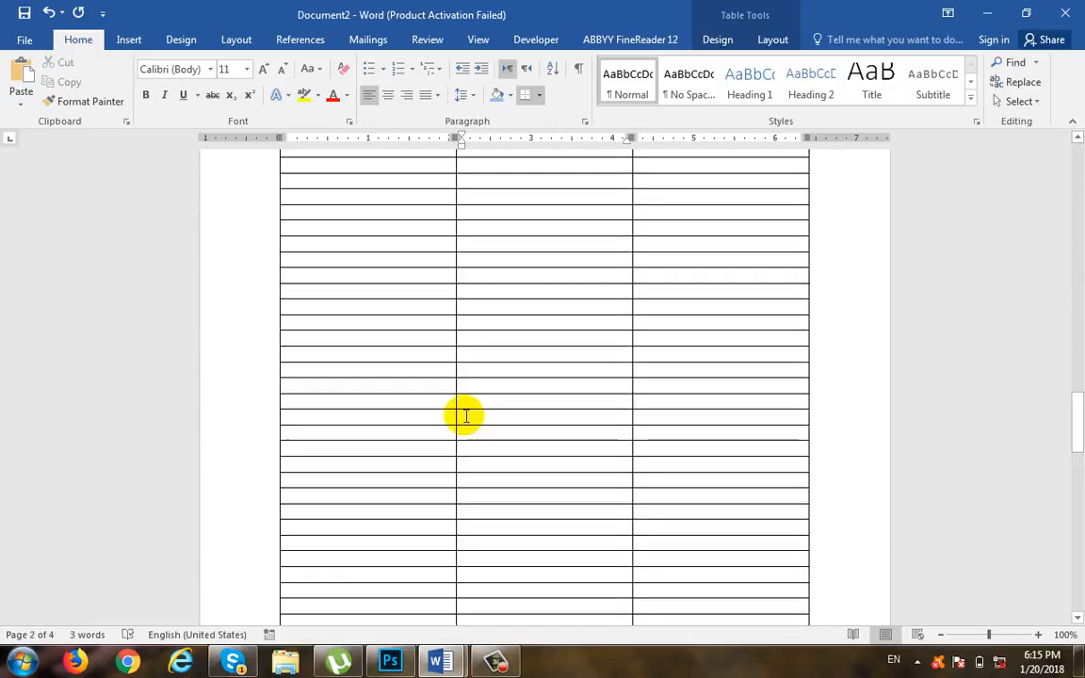
scroll(461, 414, down, 15)
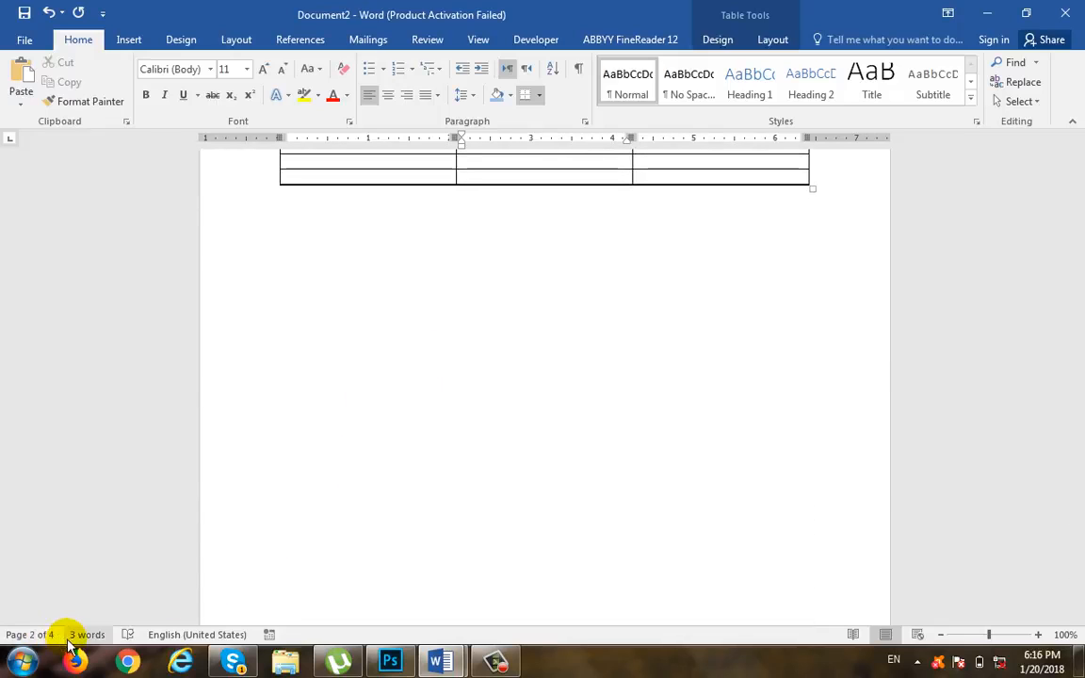
scroll(567, 503, down, 20)
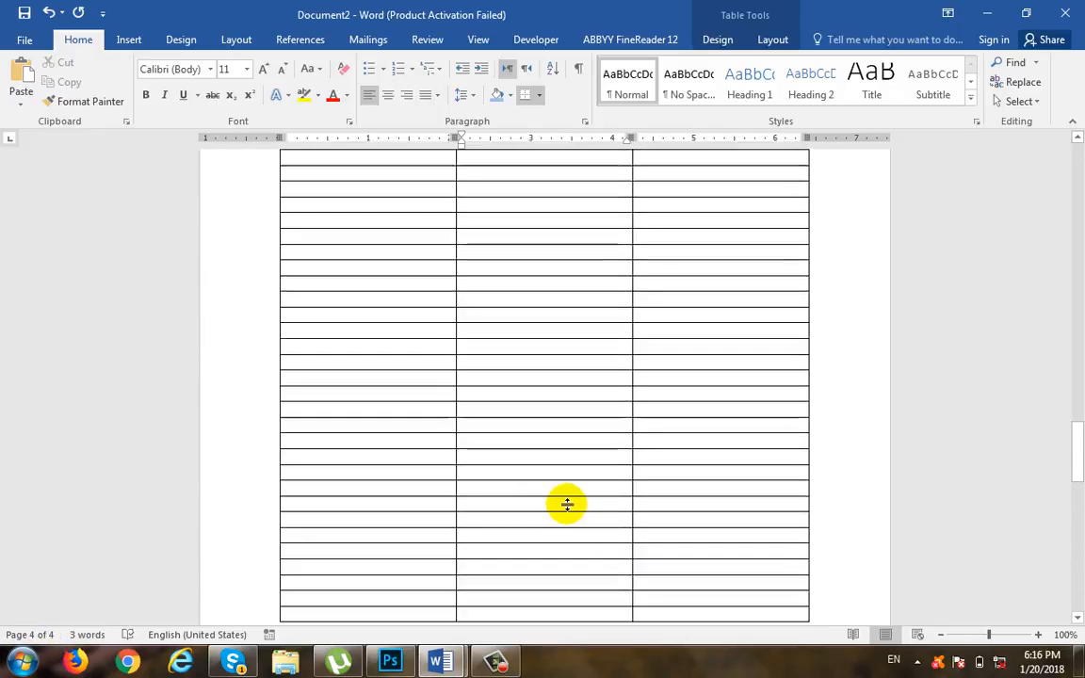
drag(1078, 471, 1077, 143)
click(364, 272)
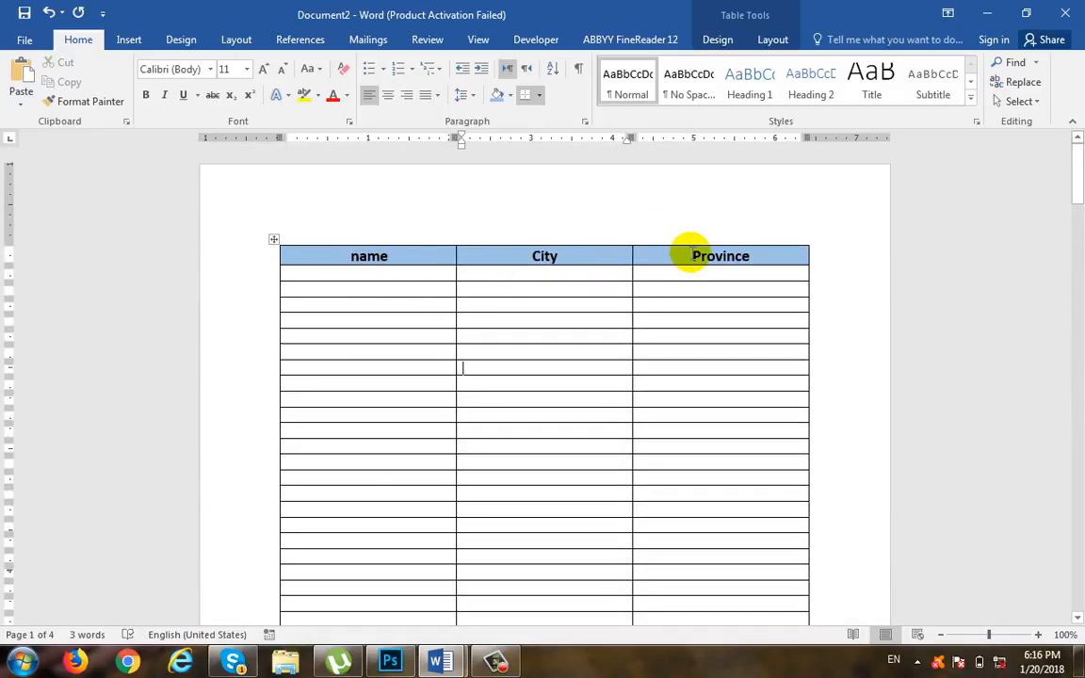
scroll(646, 385, down, 10)
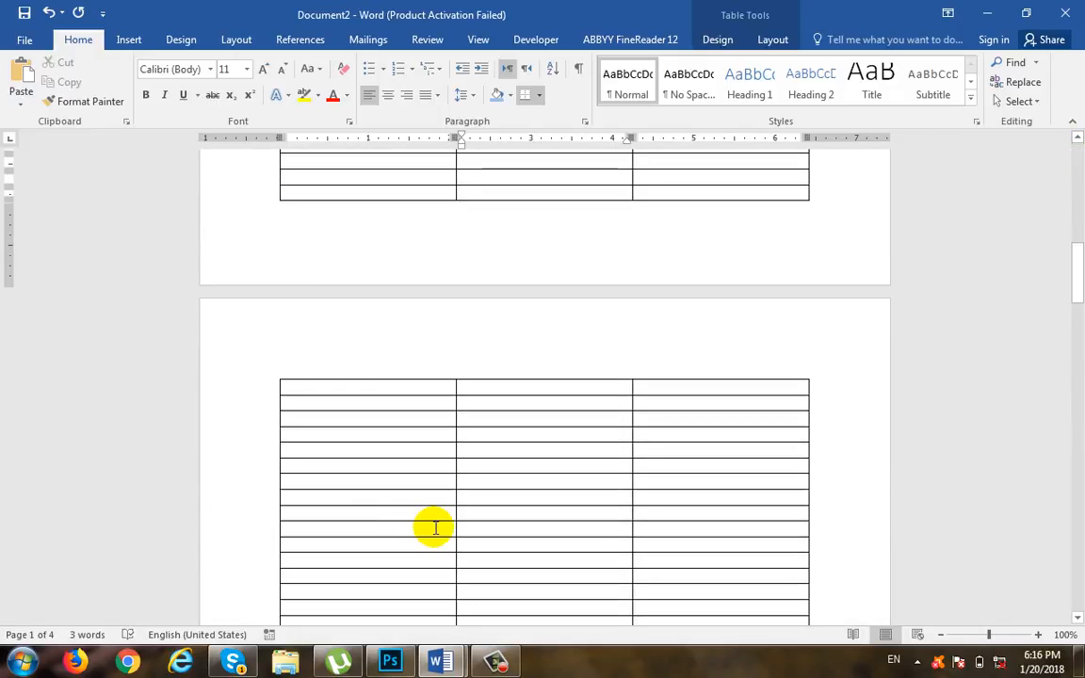
scroll(435, 528, down, 20)
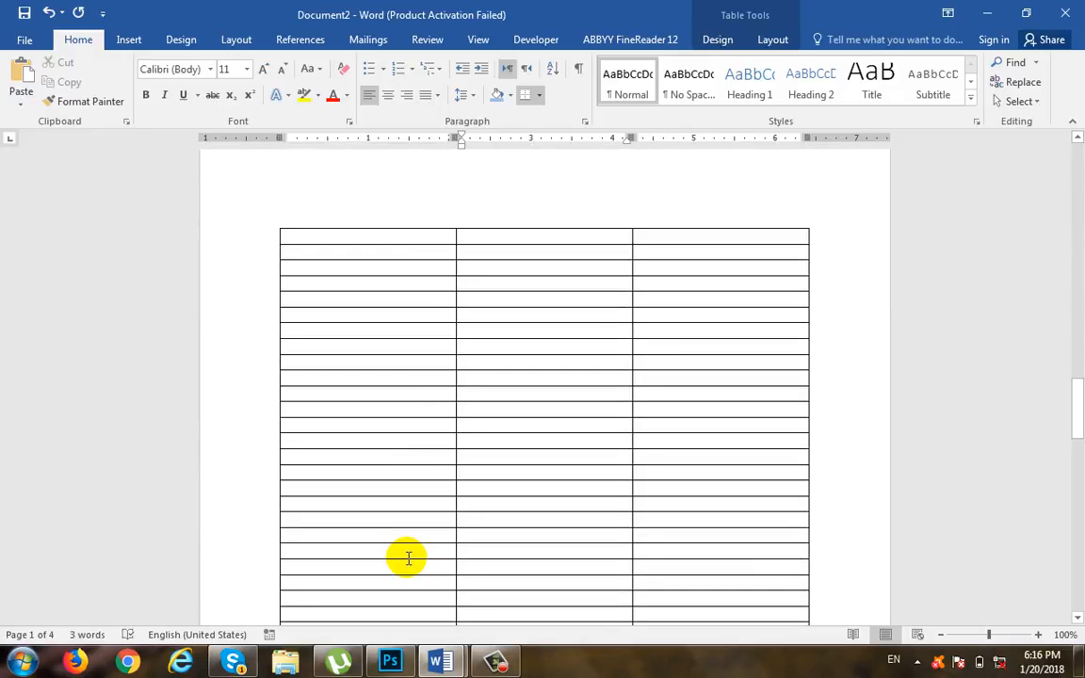
scroll(406, 558, up, 15)
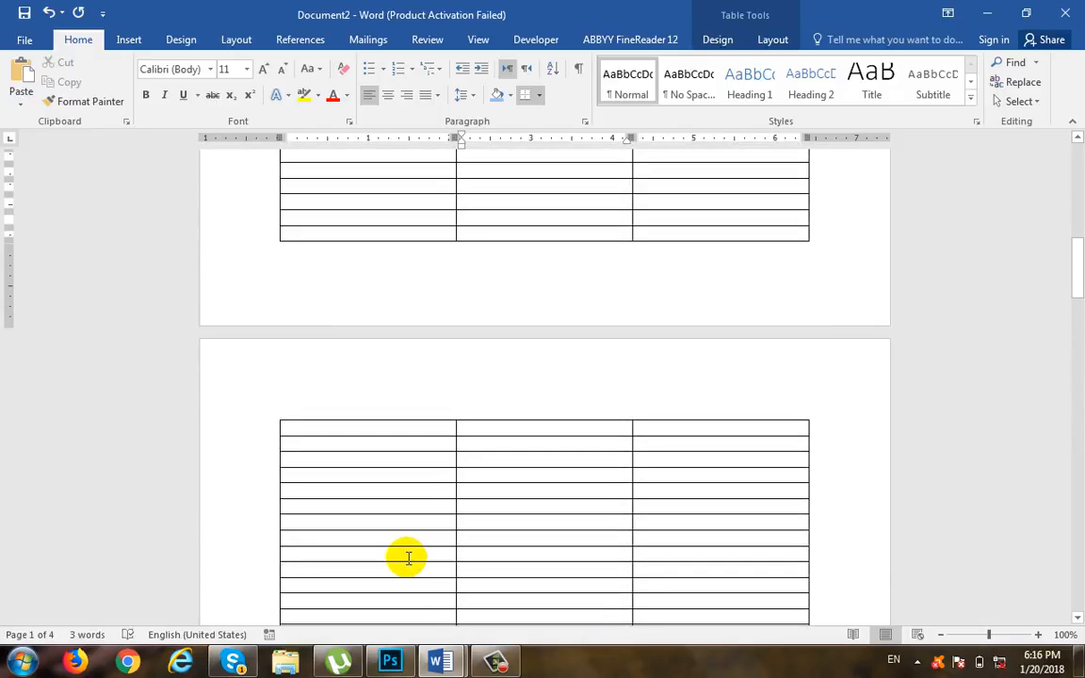
scroll(408, 559, down, 2)
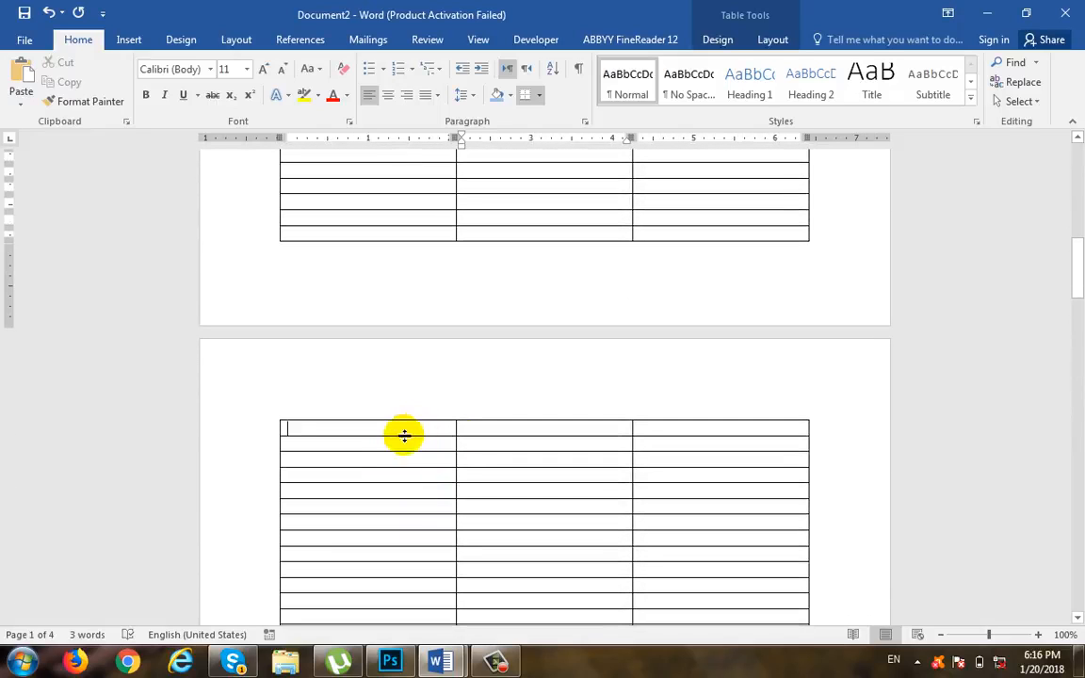
scroll(577, 507, down, 15)
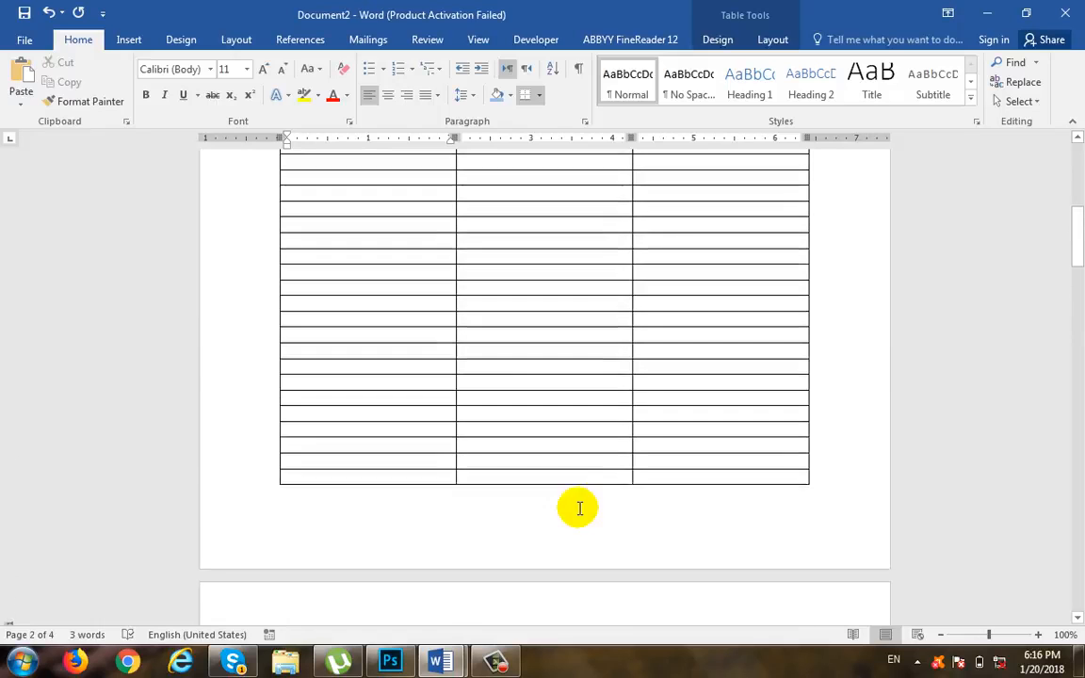
scroll(580, 508, up, 20)
scroll(511, 262, down, 15)
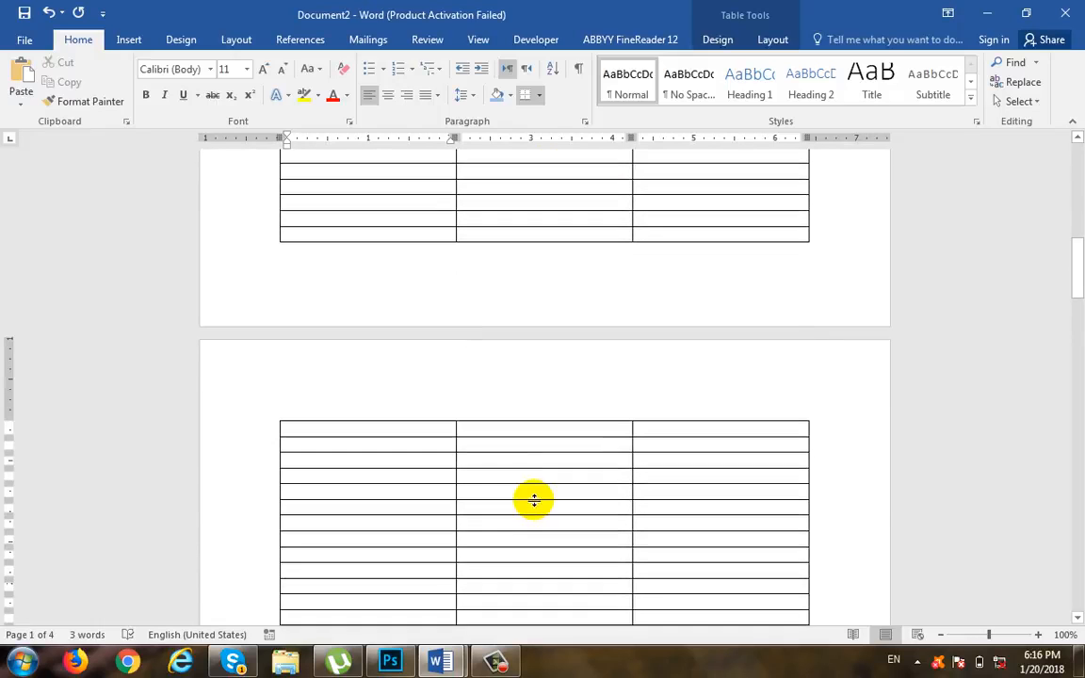
scroll(508, 426, down, 3)
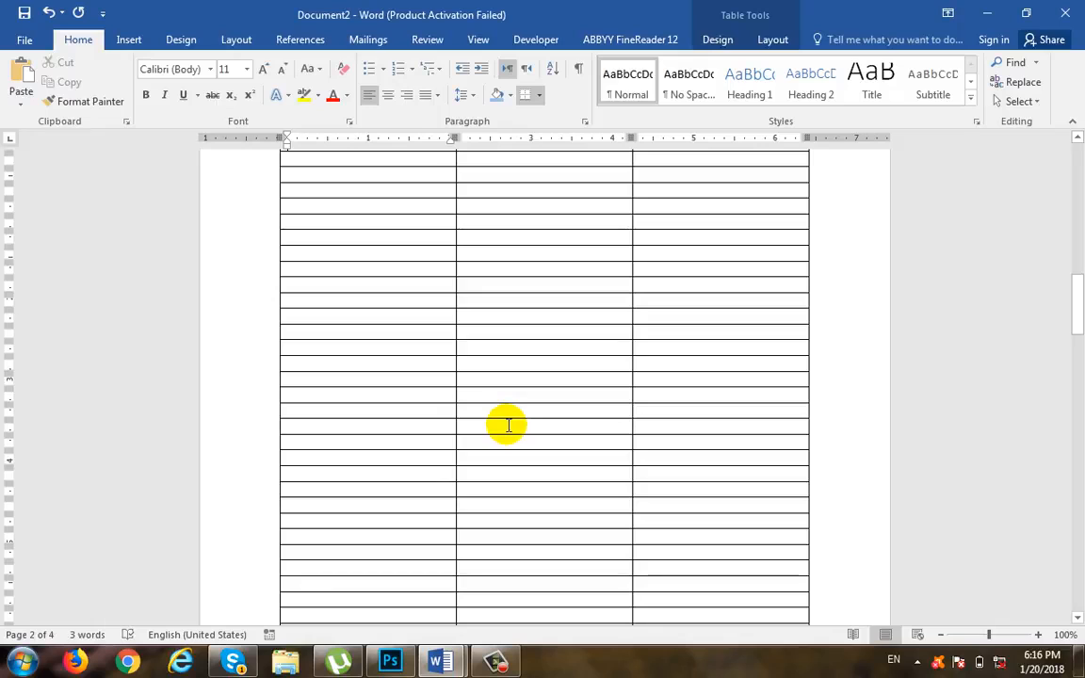
scroll(508, 426, up, 5)
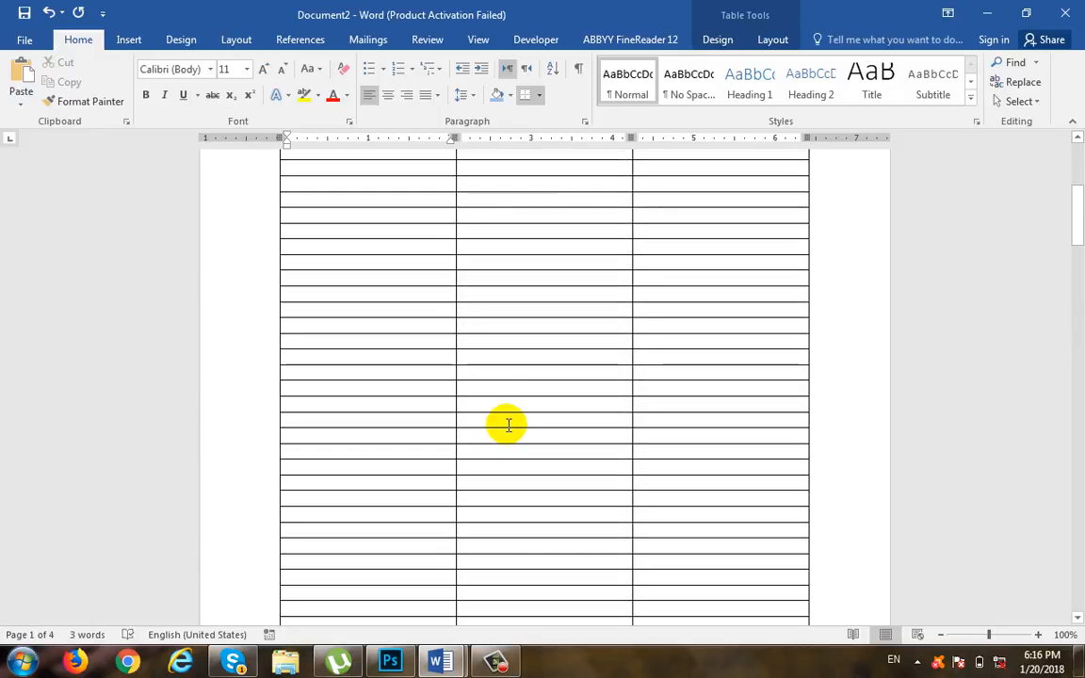
scroll(508, 425, up, 3)
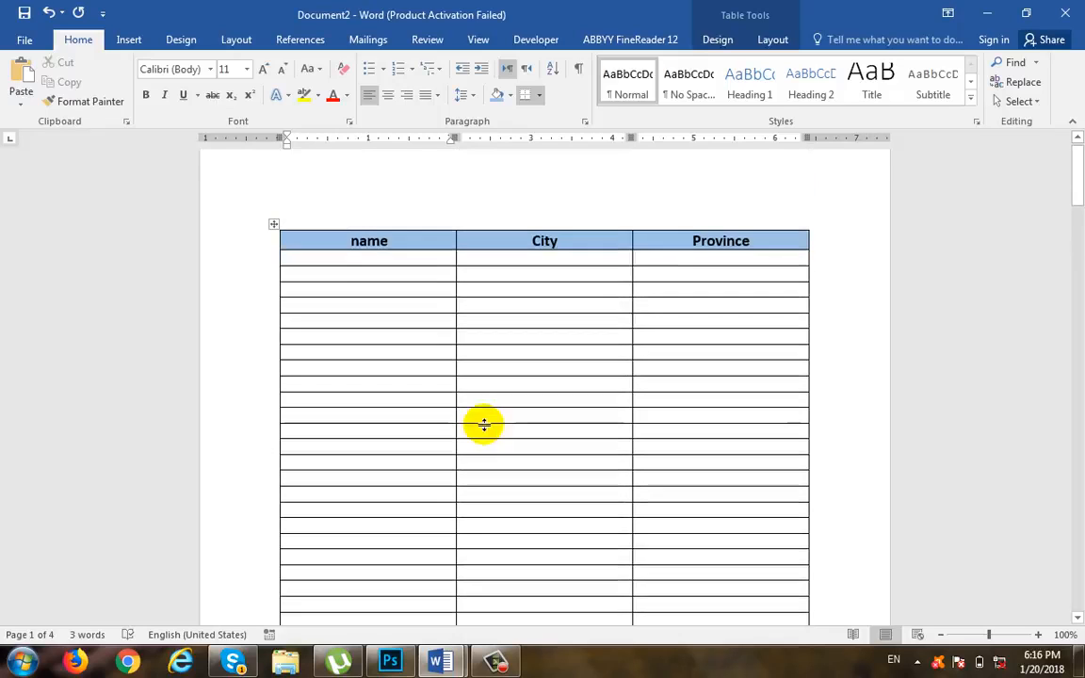
drag(582, 265, 584, 279)
scroll(583, 267, down, 6)
scroll(583, 268, down, 7)
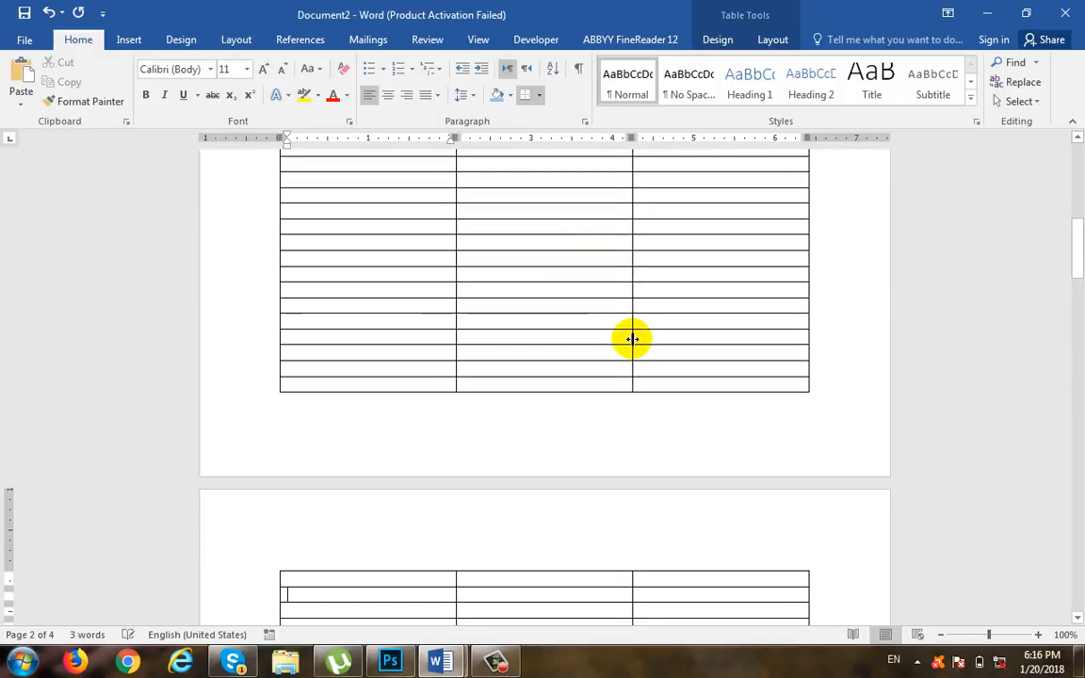
click(347, 252)
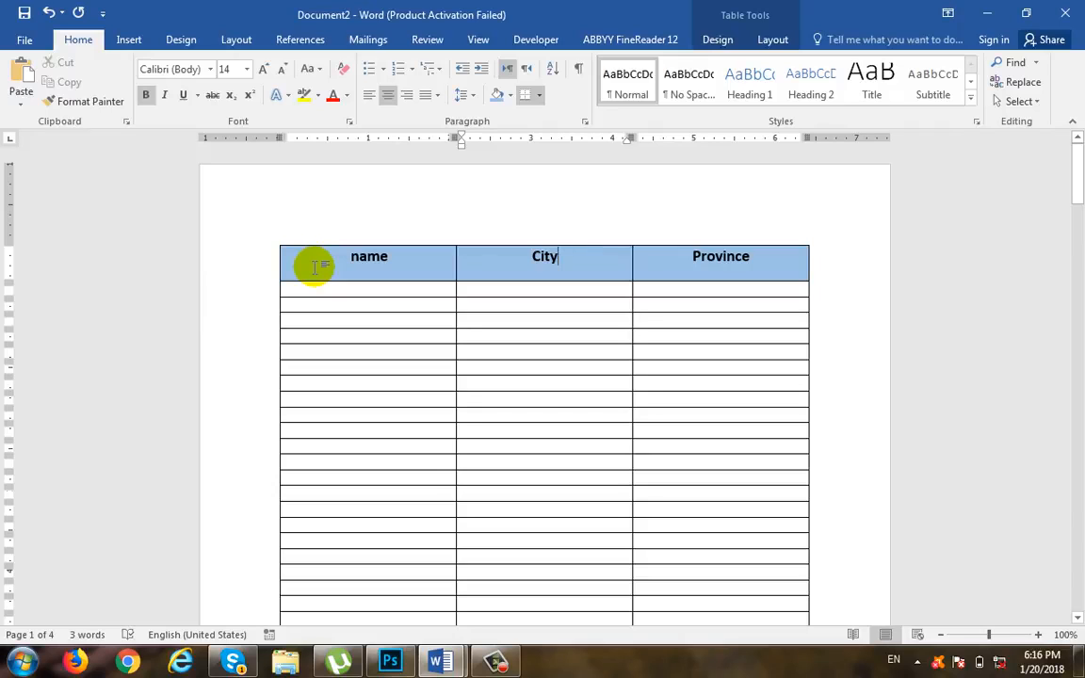
key(ctrl+z)
key(ctrl+z)
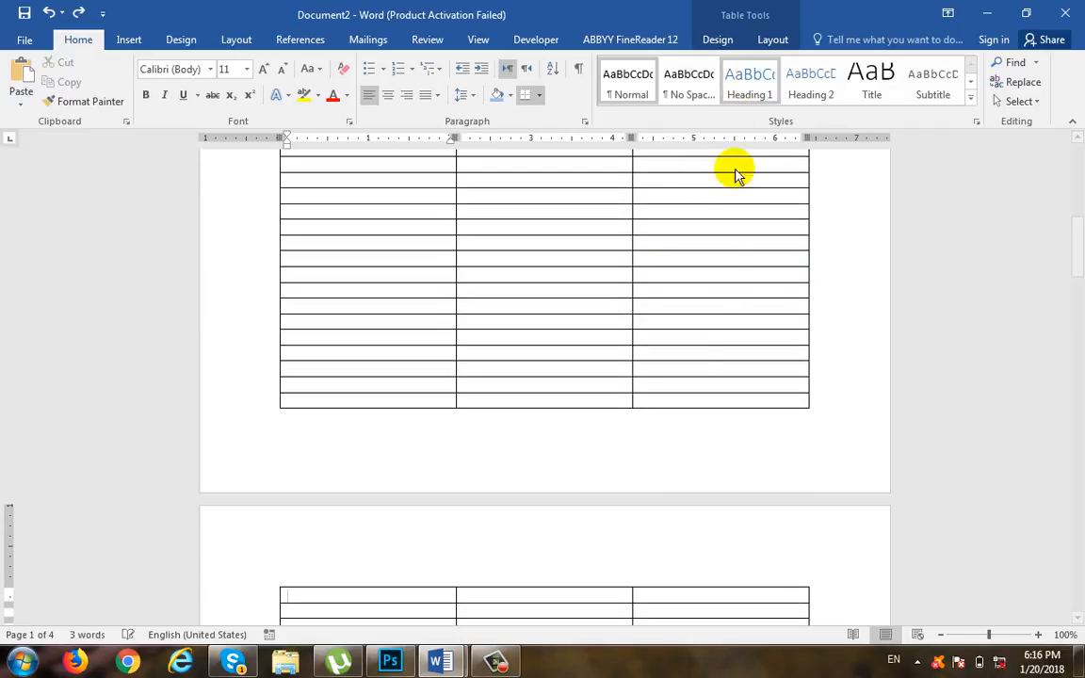
Step: Set the table's header row to repeat on every page and check the following pages
scroll(696, 360, up, 5)
scroll(695, 360, up, 3)
click(777, 247)
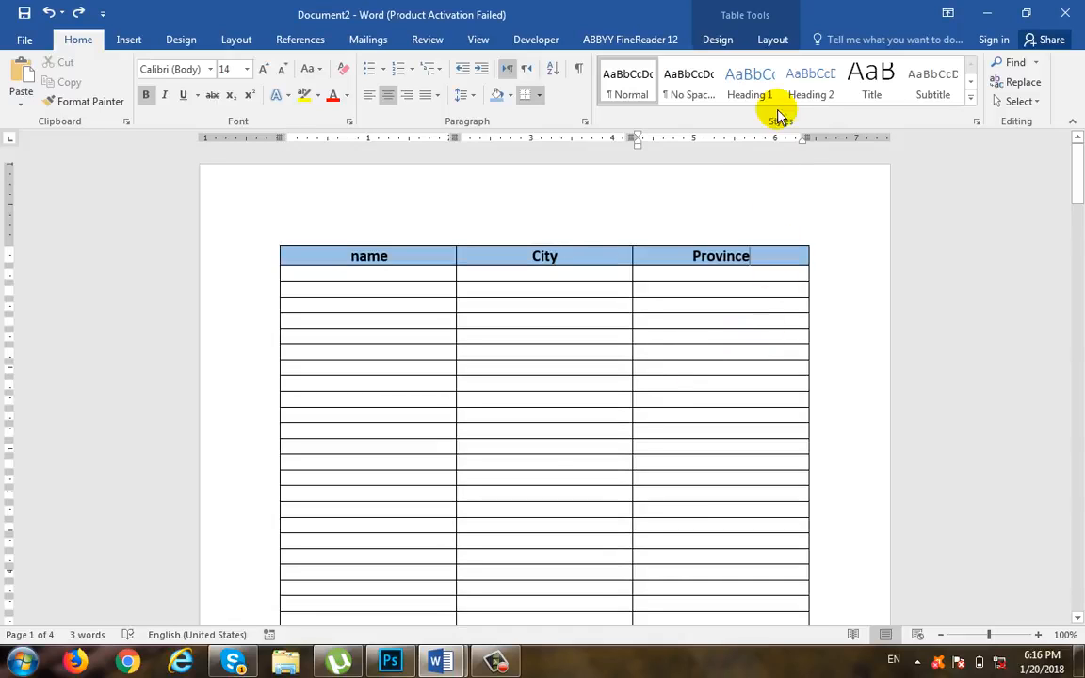
click(787, 47)
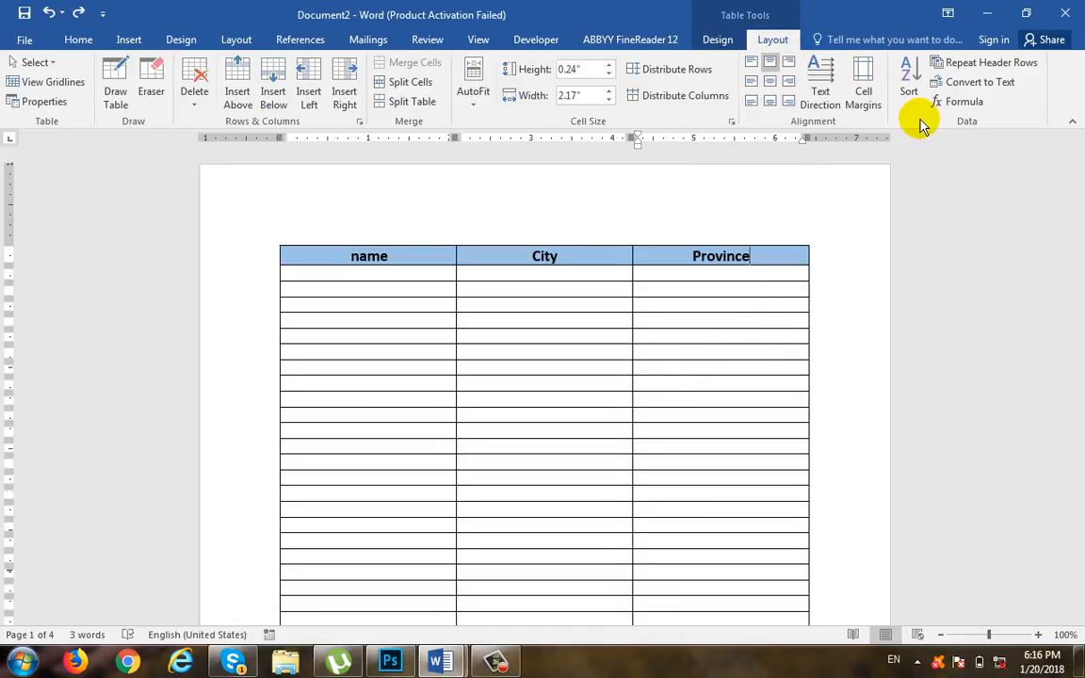
click(992, 66)
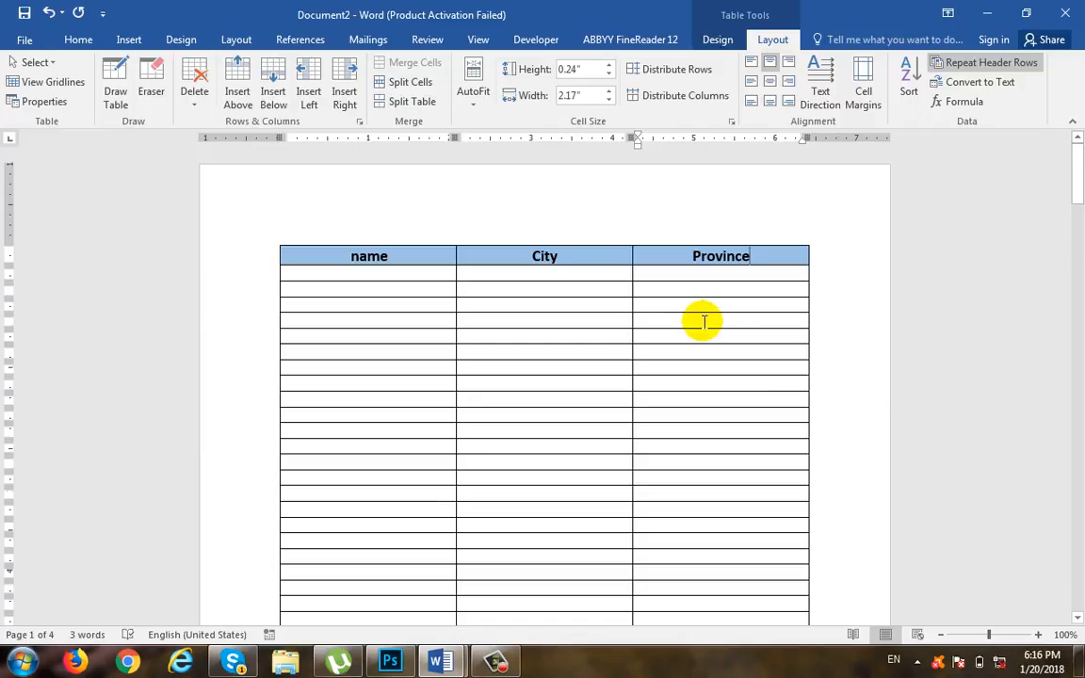
scroll(650, 361, down, 3)
scroll(650, 361, down, 15)
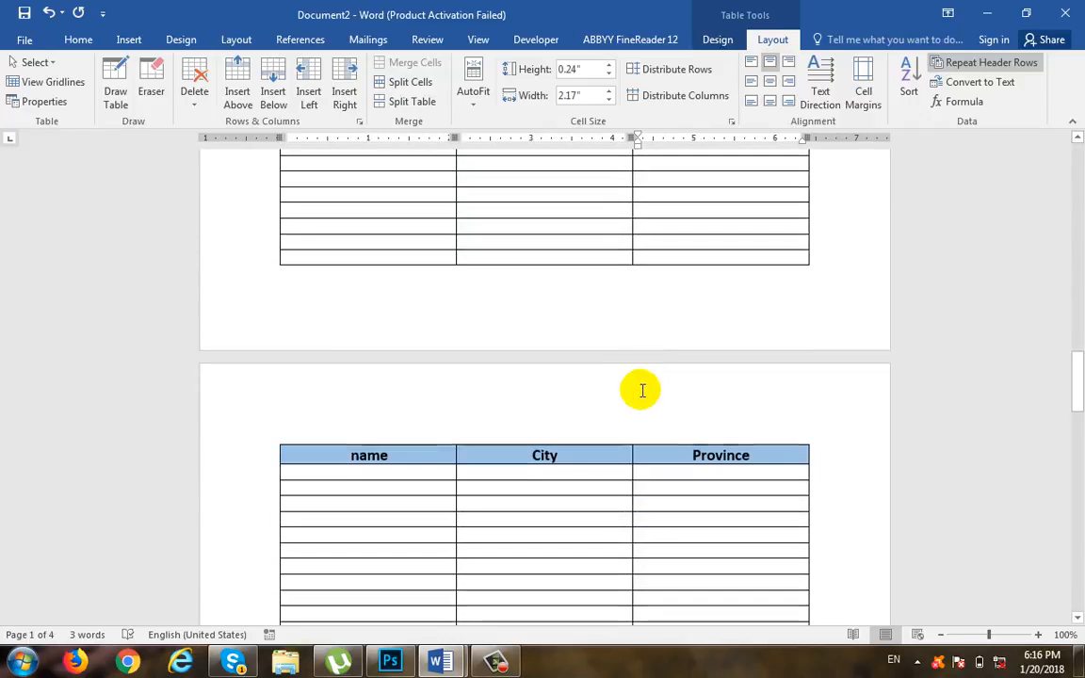
scroll(640, 391, down, 12)
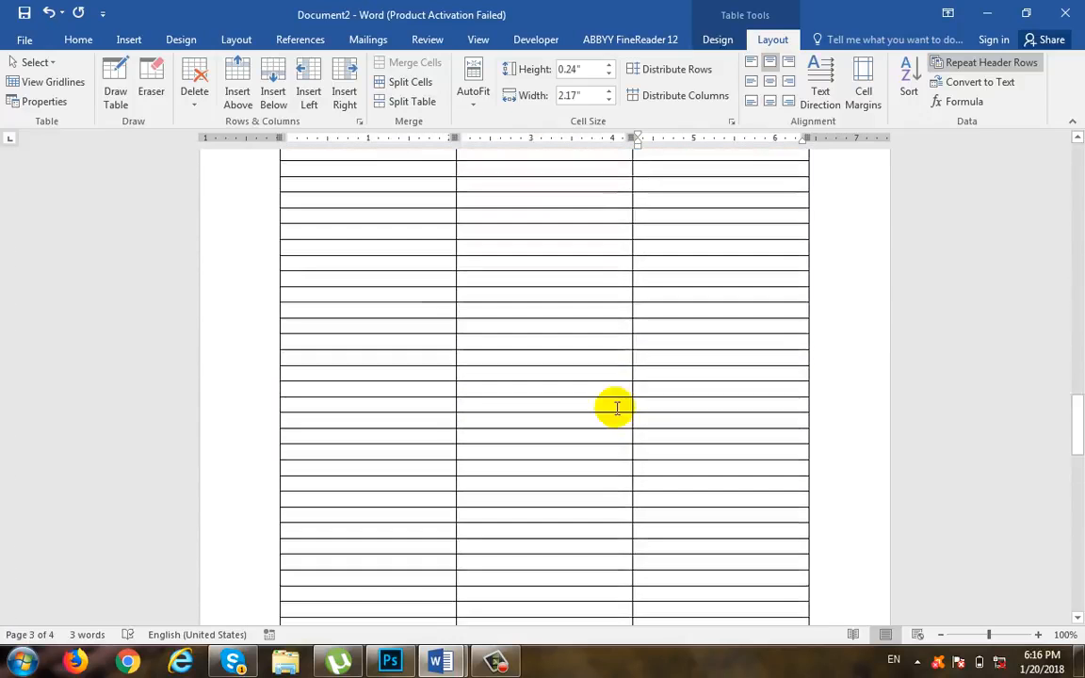
Step: Change the header row's shading on the first page to a light orange theme color and check the next page
scroll(617, 408, up, 20)
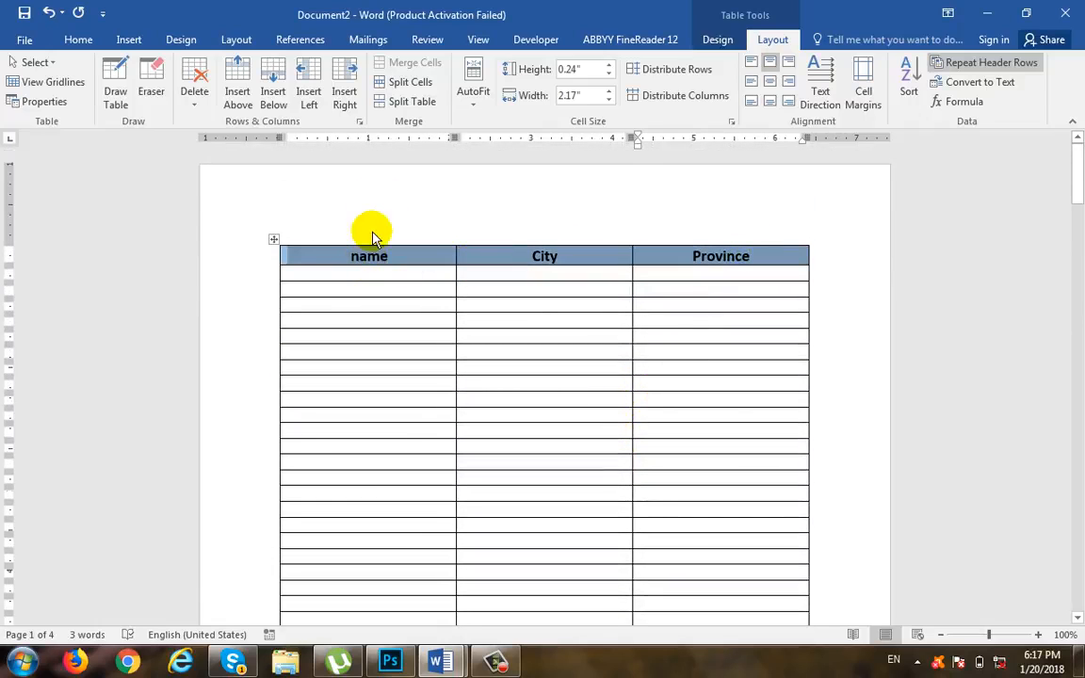
click(75, 40)
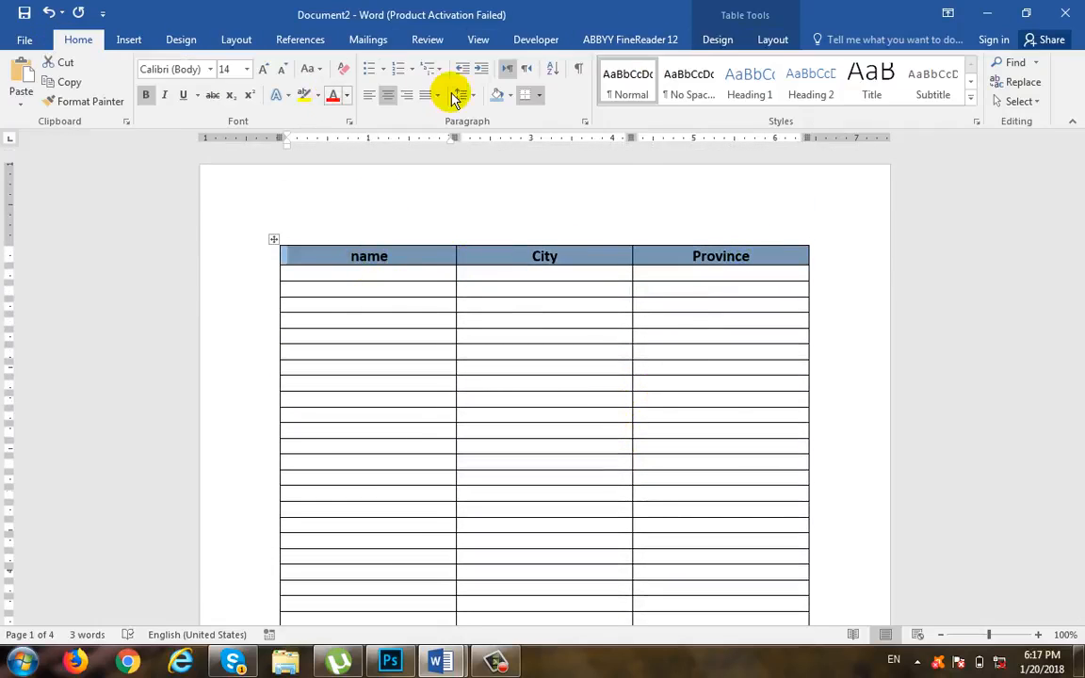
click(509, 95)
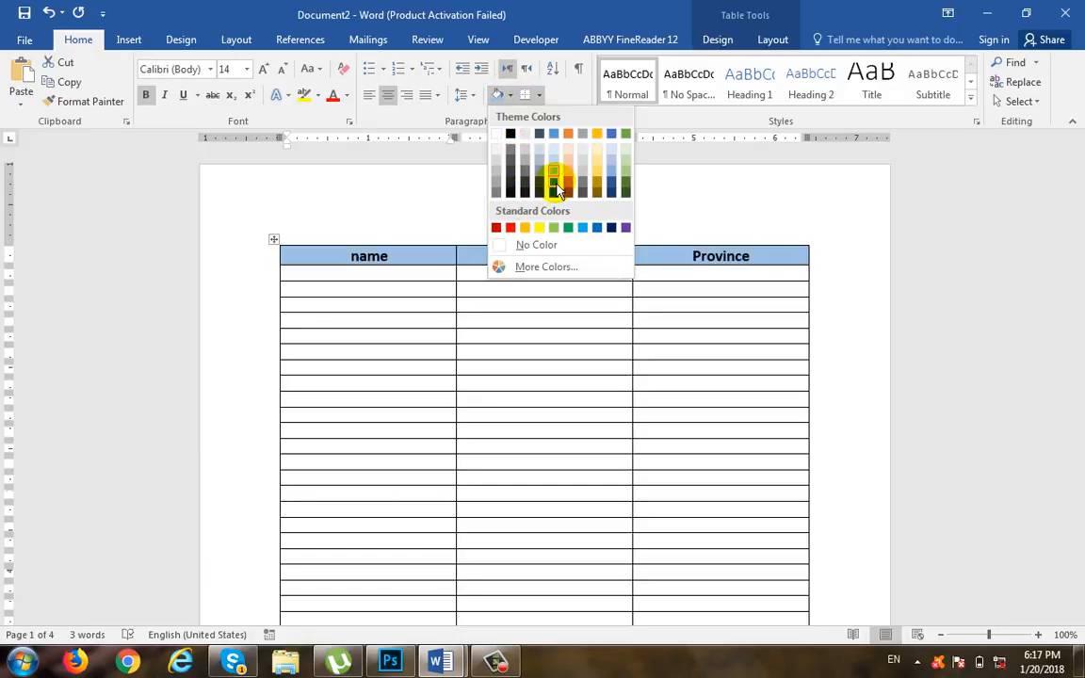
click(569, 170)
click(598, 305)
scroll(603, 310, down, 15)
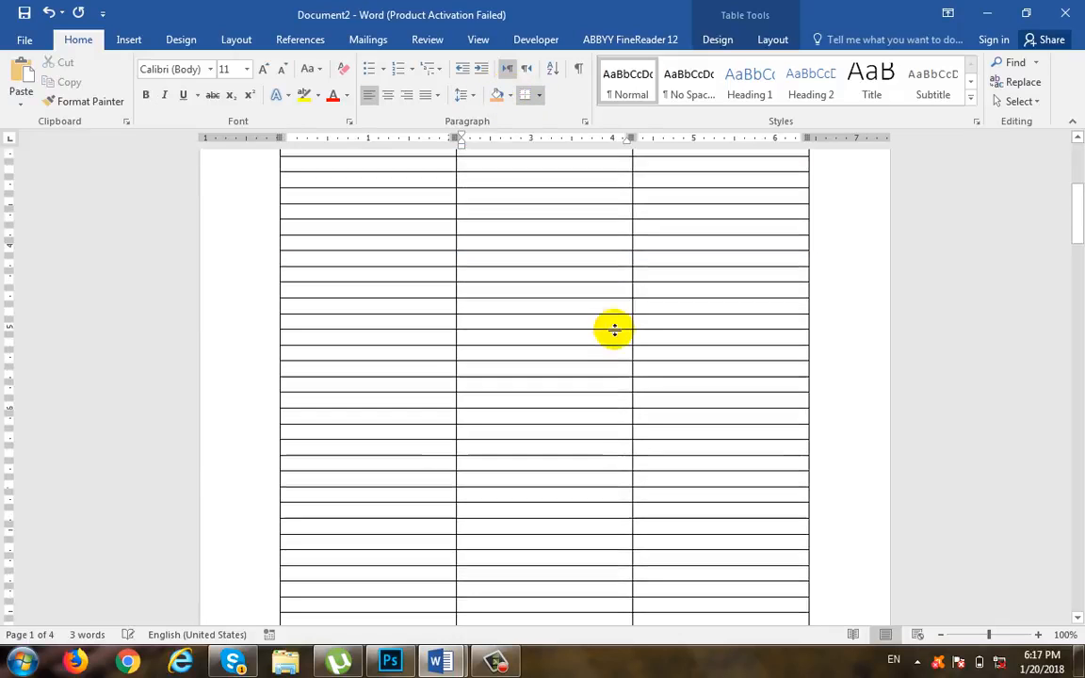
scroll(621, 322, down, 10)
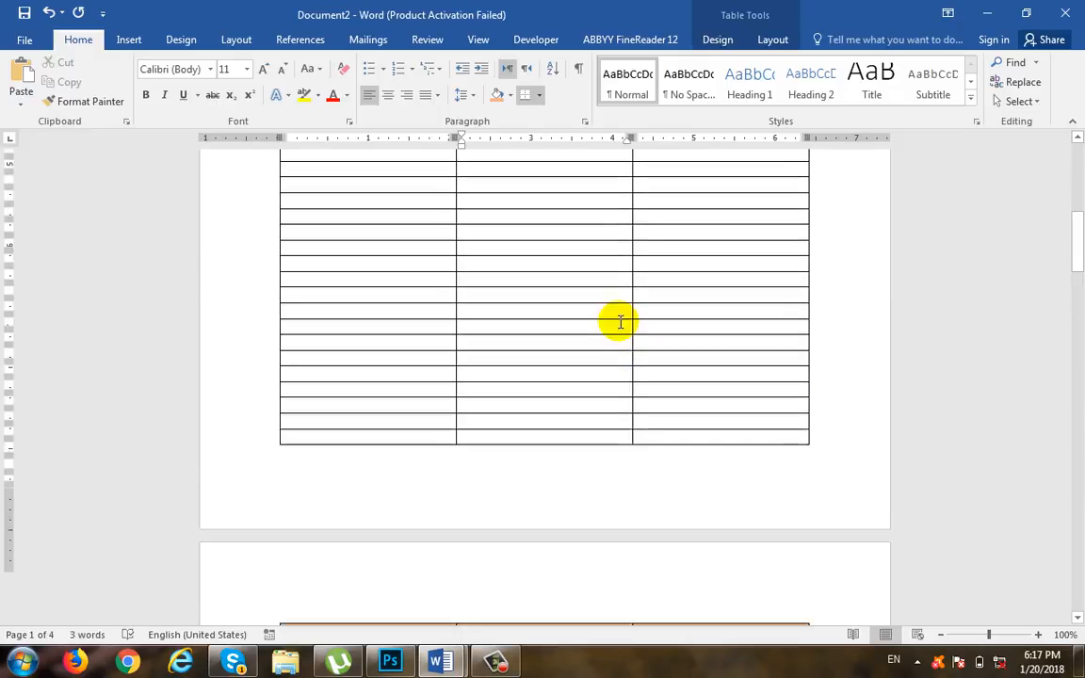
scroll(620, 319, up, 9)
click(788, 247)
click(796, 231)
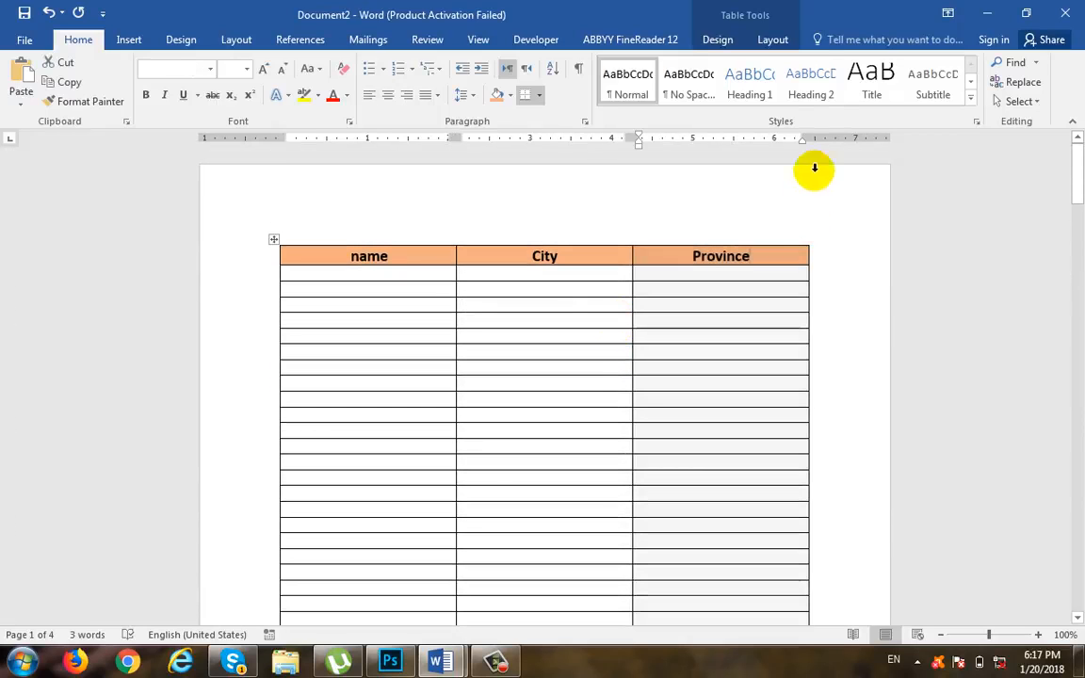
click(772, 40)
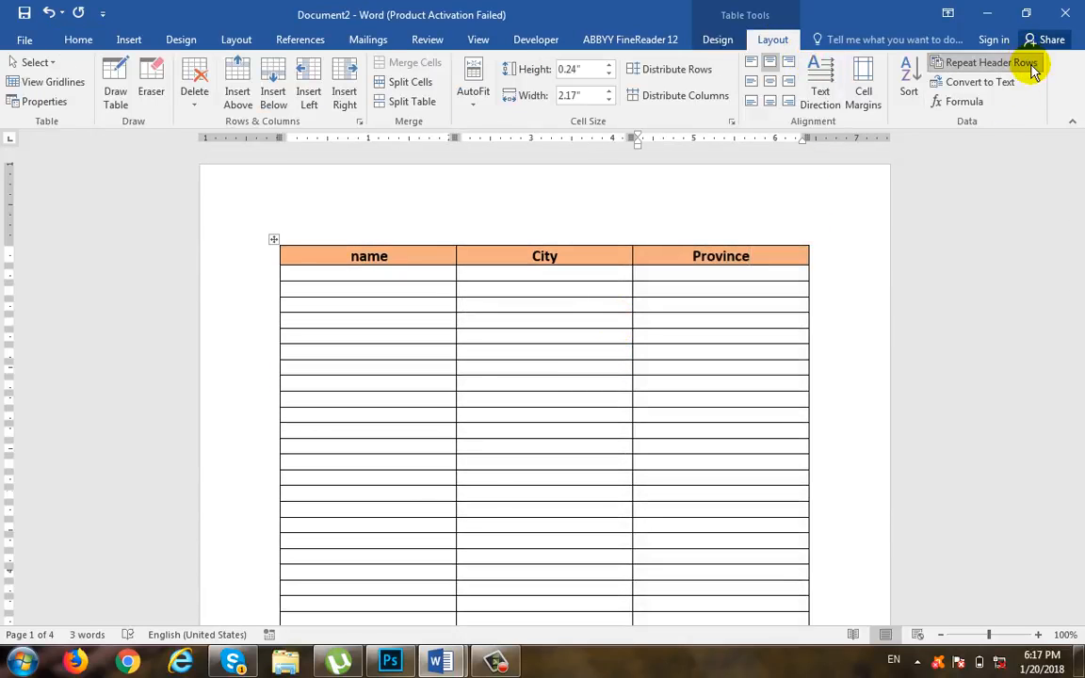
click(1030, 64)
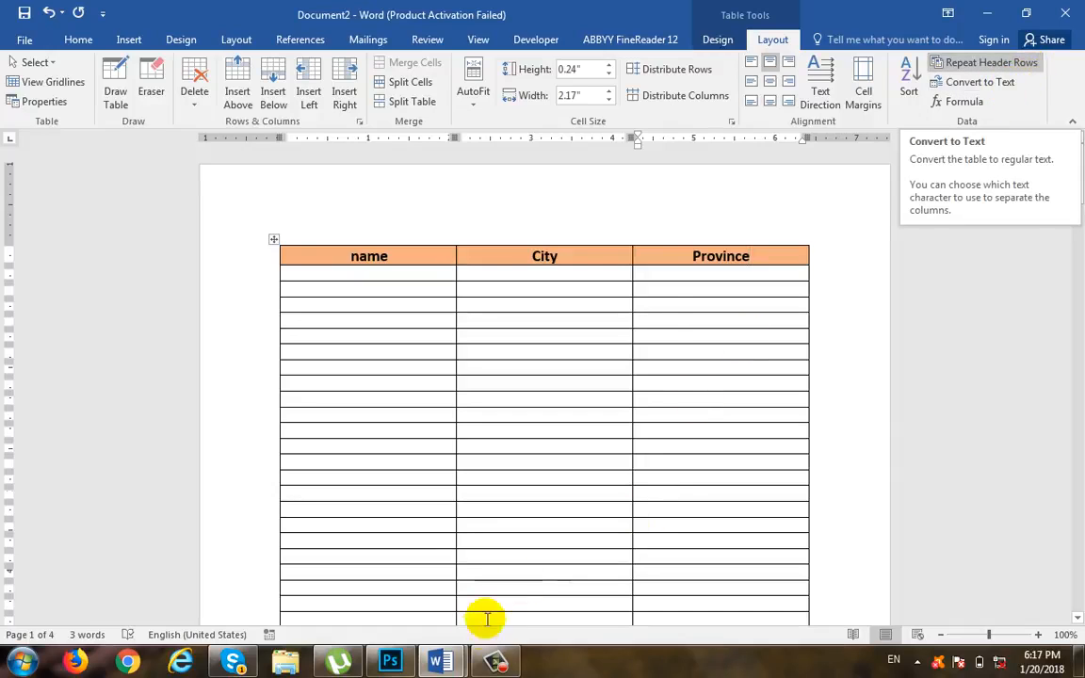
Step: Switch to Document1, select its marks table and check where the Convert Text to Table command is offered
mouse_move(436, 662)
click(327, 521)
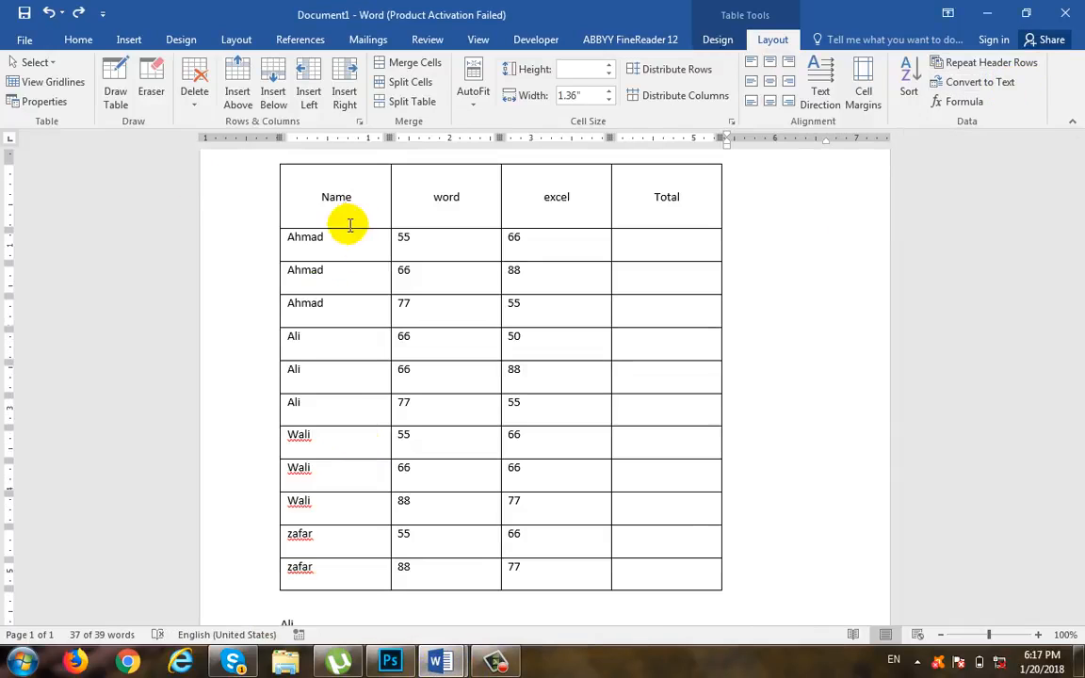
click(129, 39)
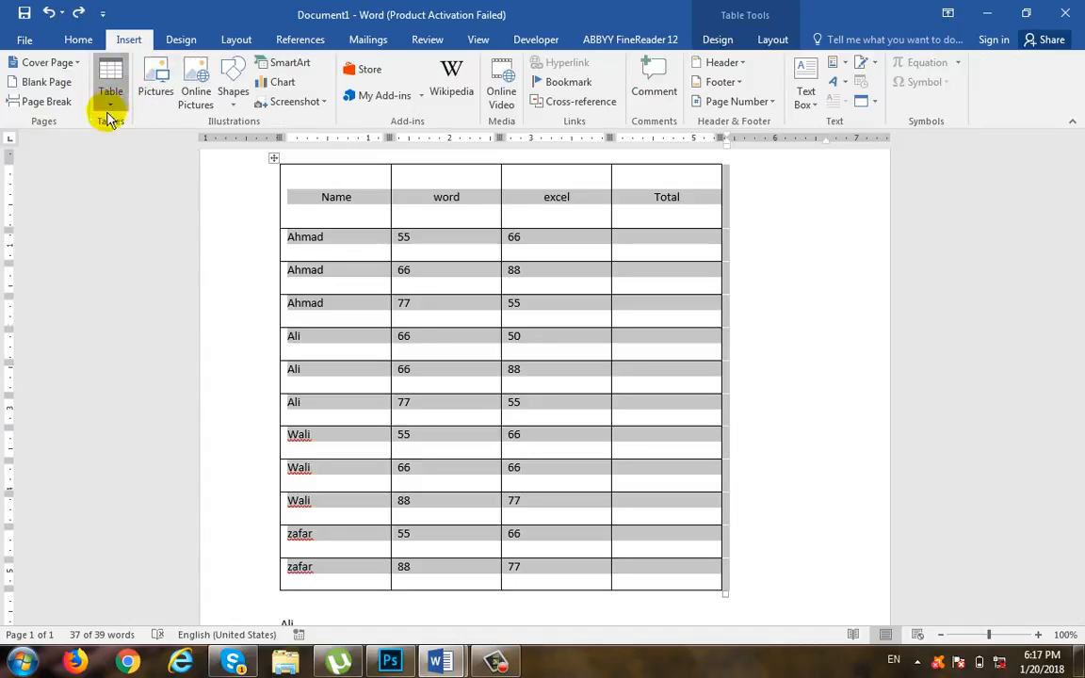
click(110, 99)
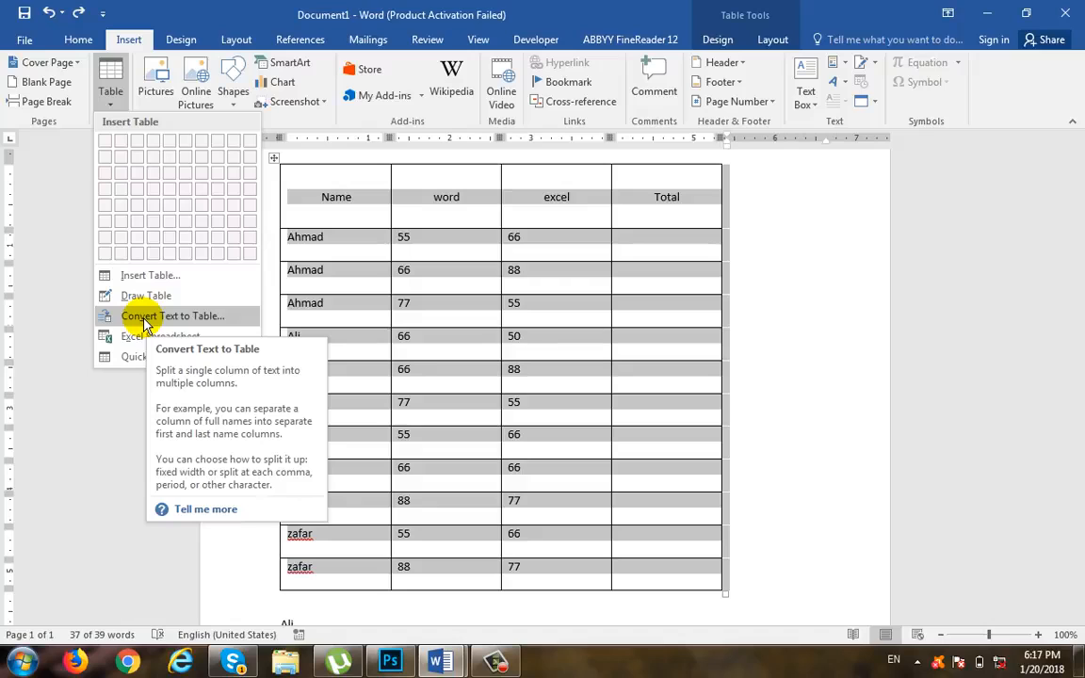
click(767, 42)
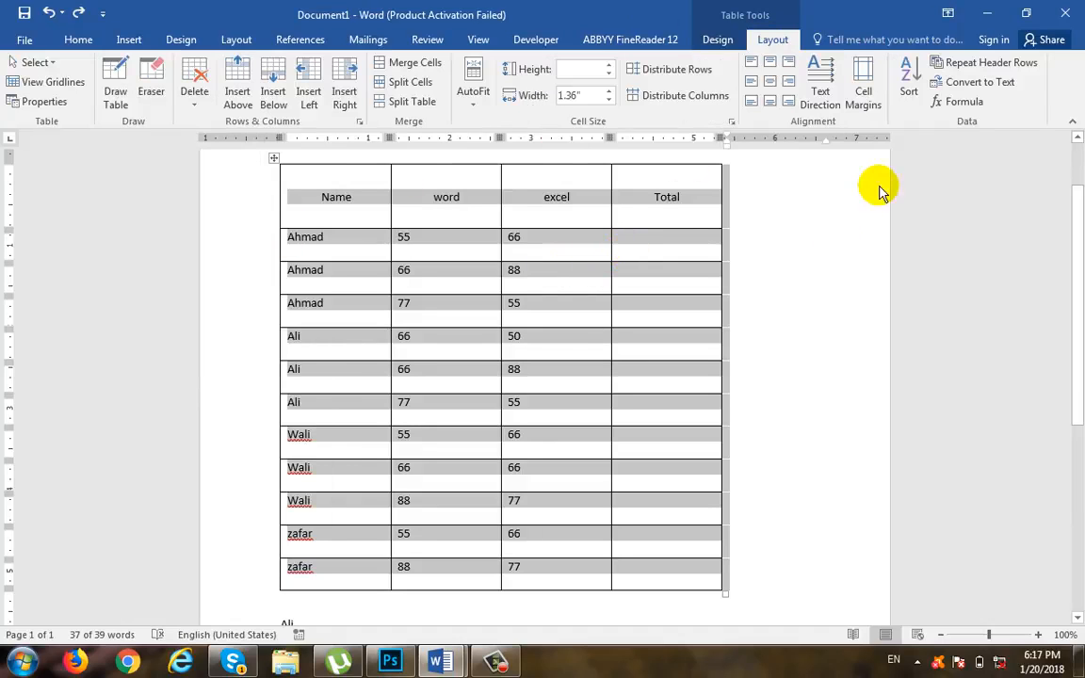
Step: Try converting the marks table to text separated with paragraph marks, and undo the conversion
click(422, 246)
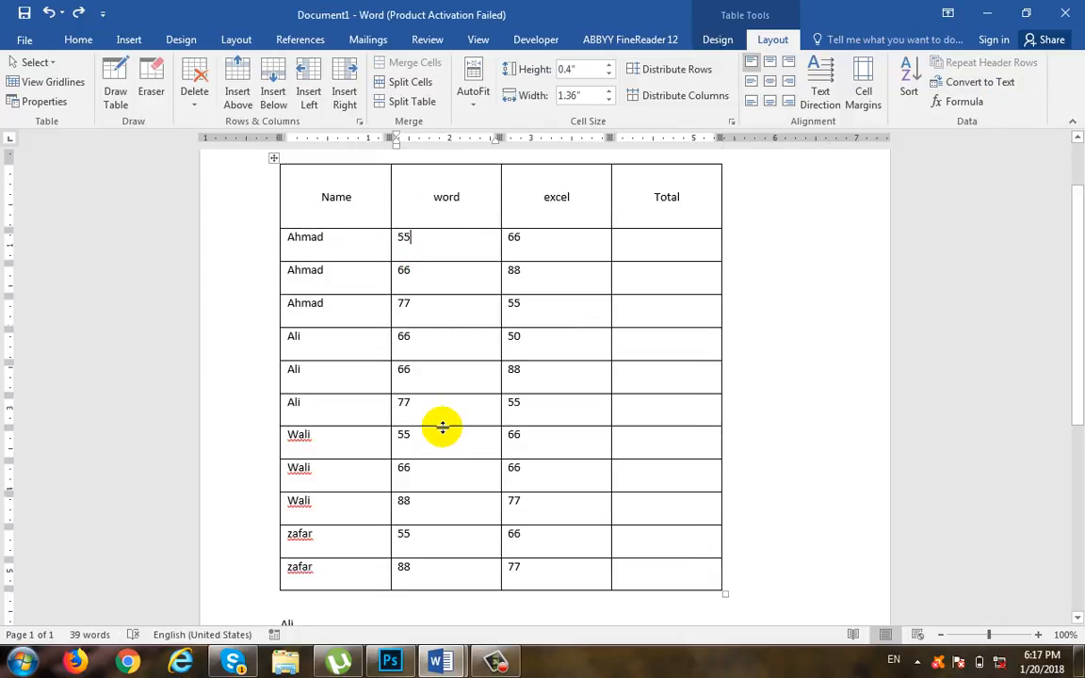
click(980, 83)
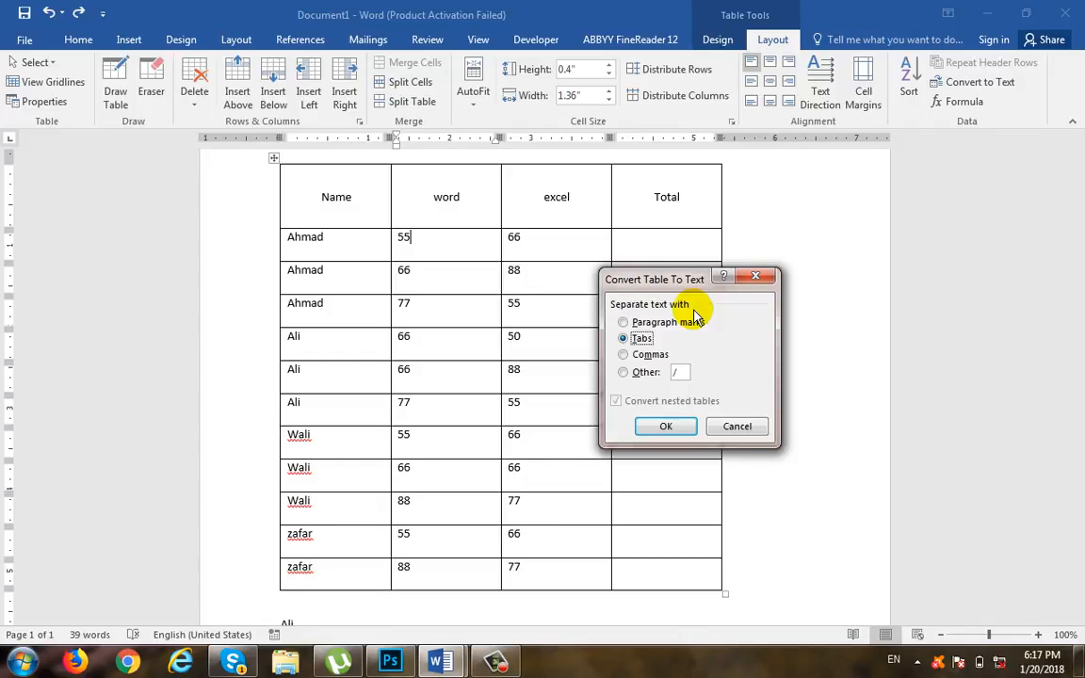
click(626, 321)
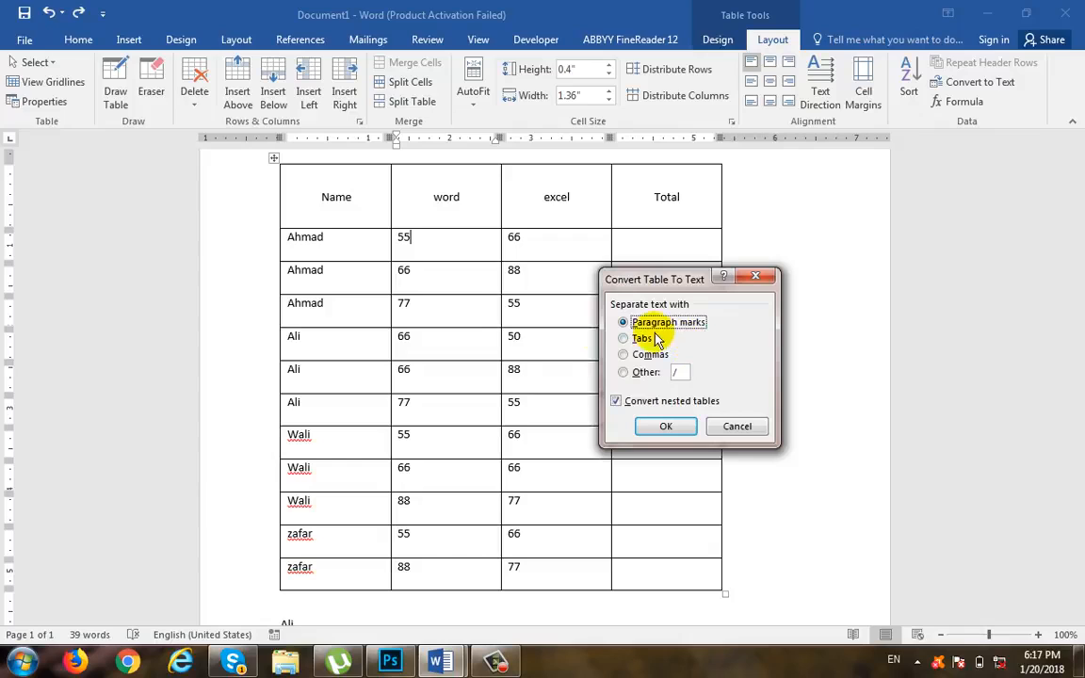
click(665, 425)
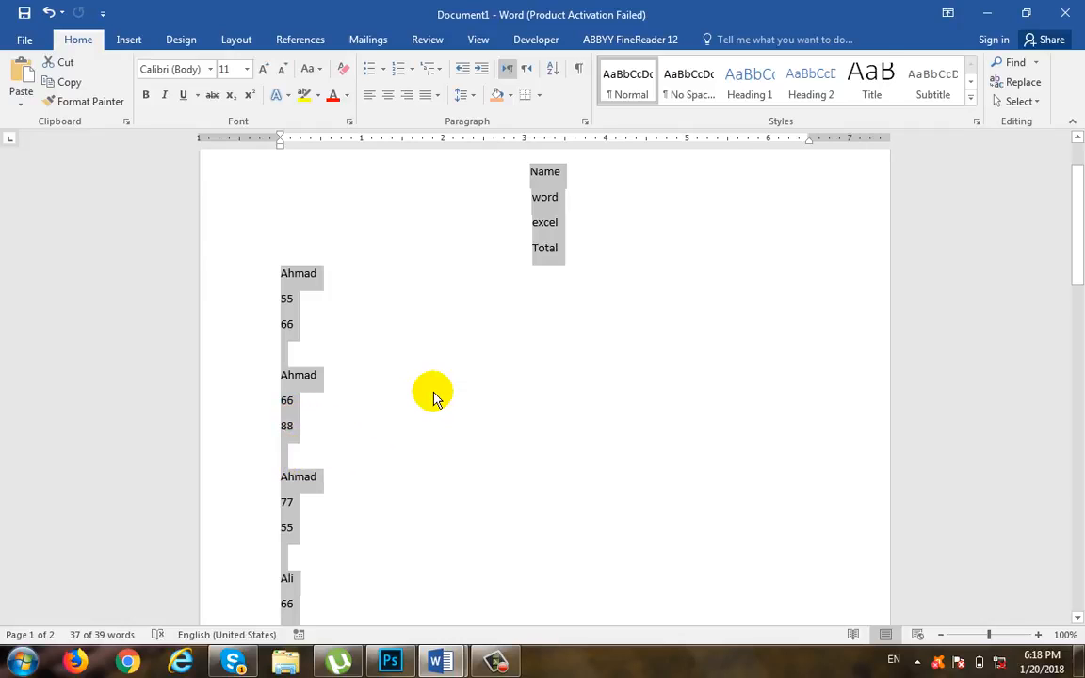
key(ctrl+z)
Step: Try converting the marks table to text separated with tabs, and undo the conversion
click(696, 209)
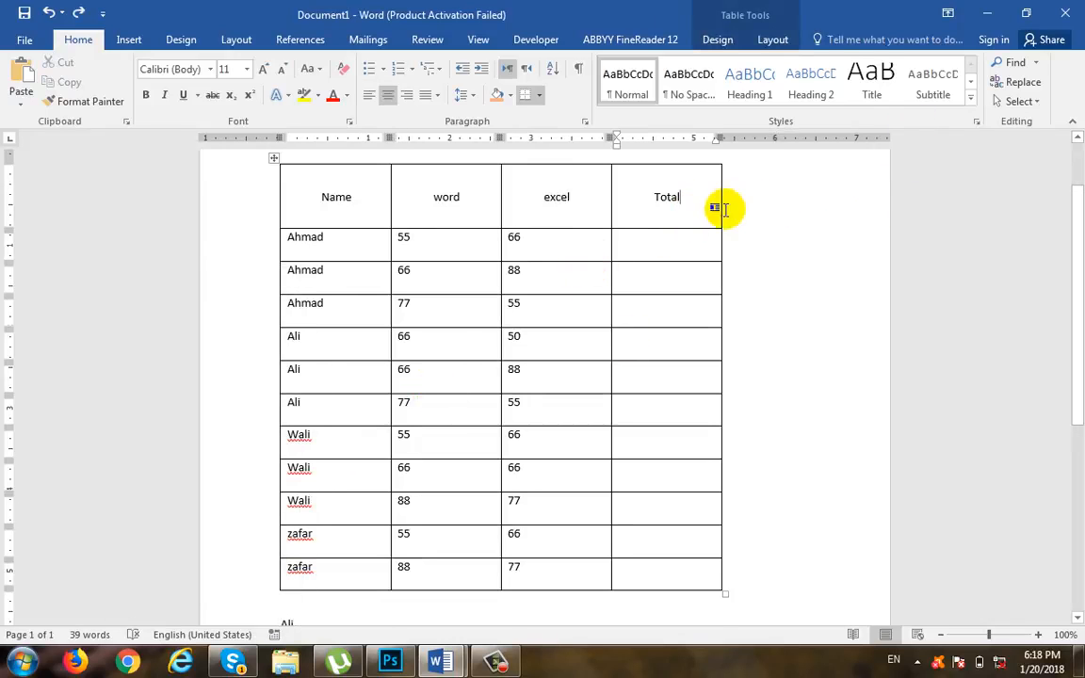
click(772, 39)
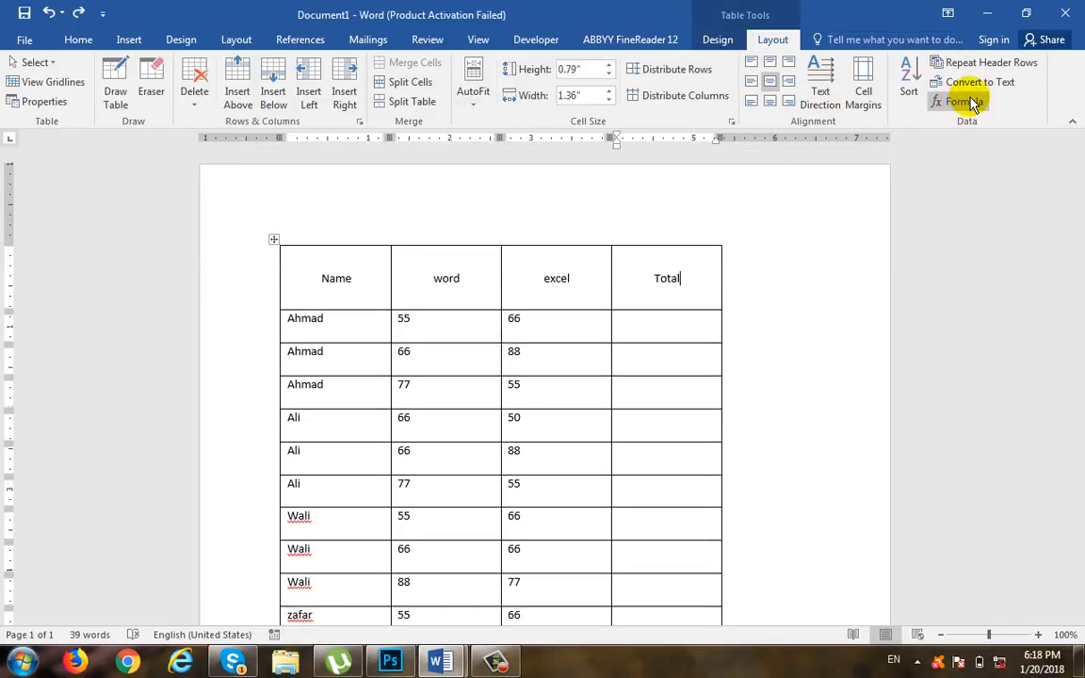
click(976, 83)
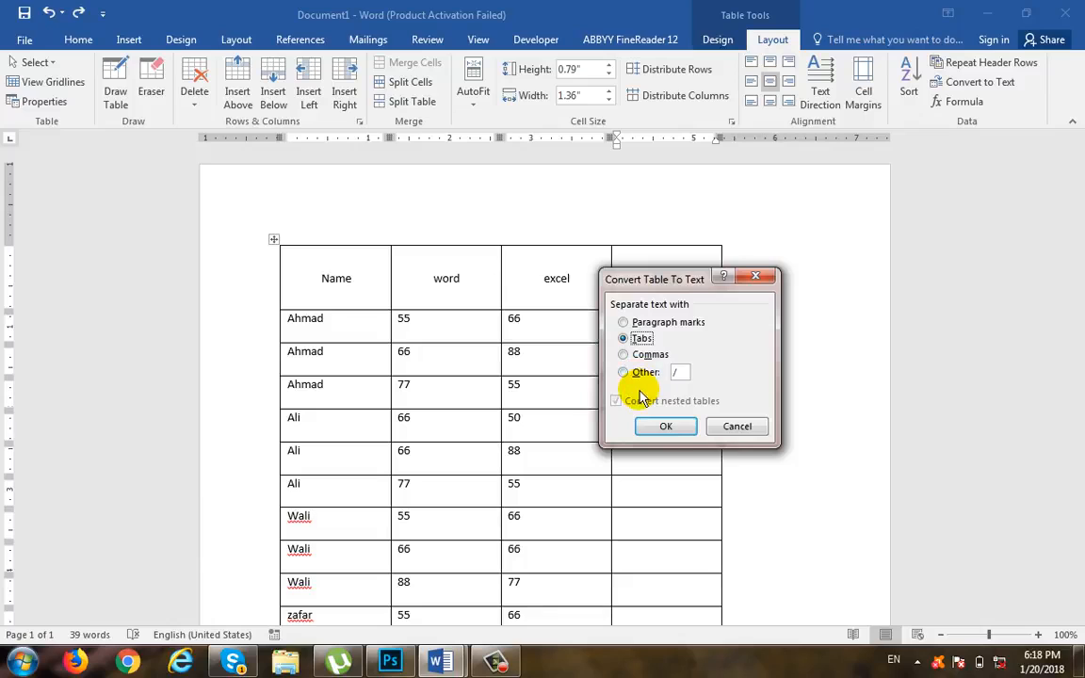
click(666, 426)
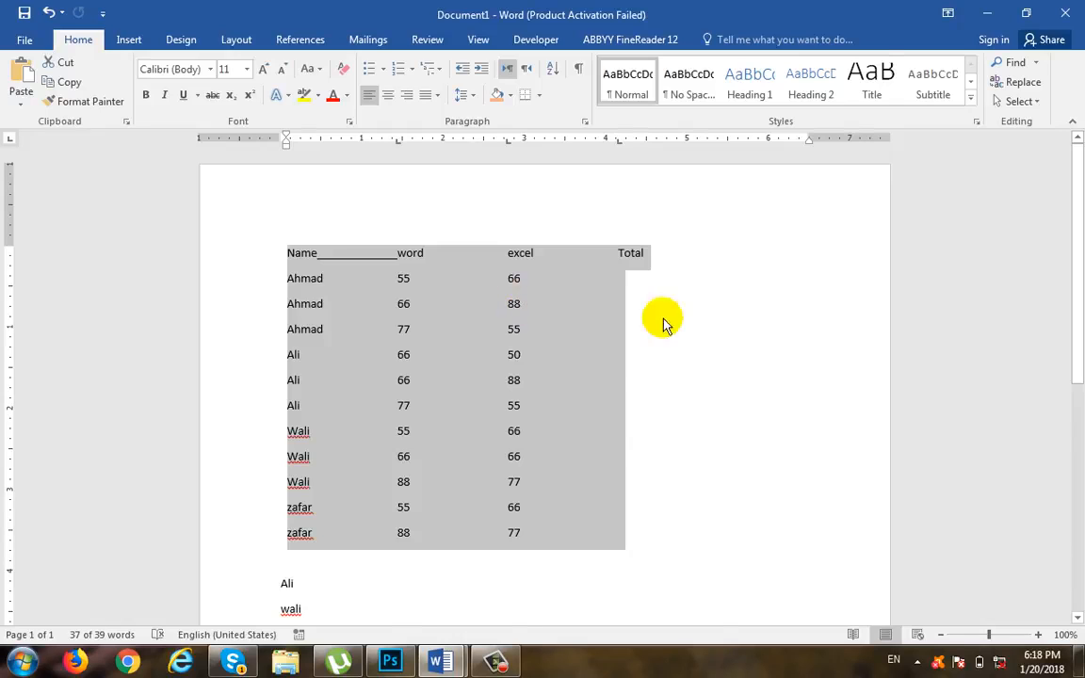
key(ctrl+z)
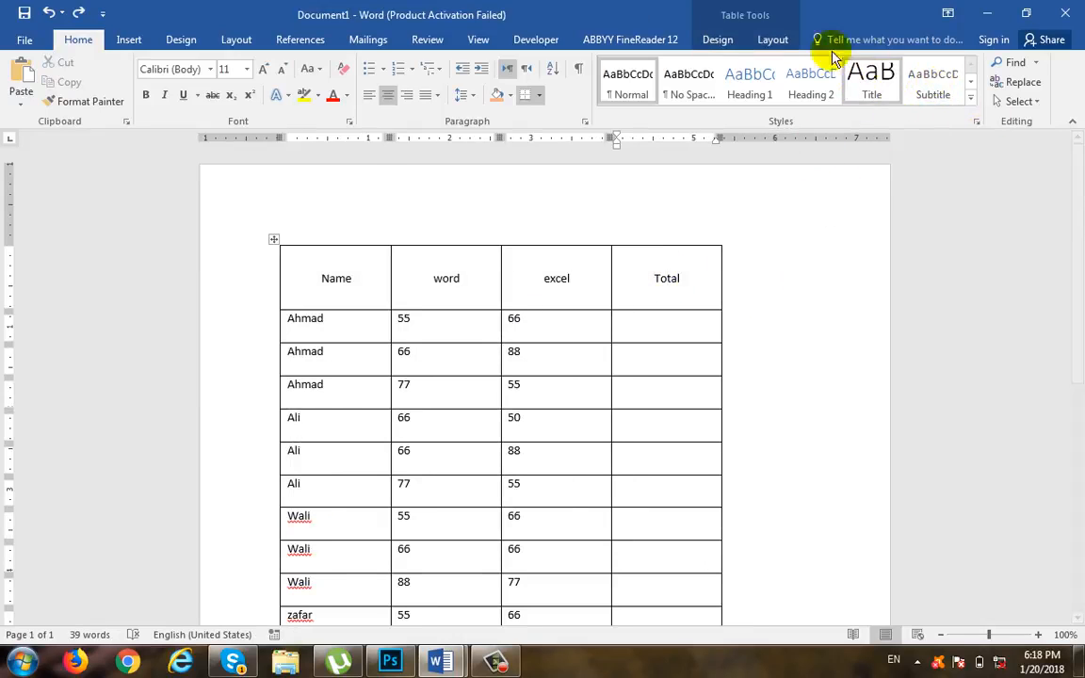
Step: Try converting the marks table to text with @ as the custom separator, and undo the conversion
click(772, 39)
click(980, 83)
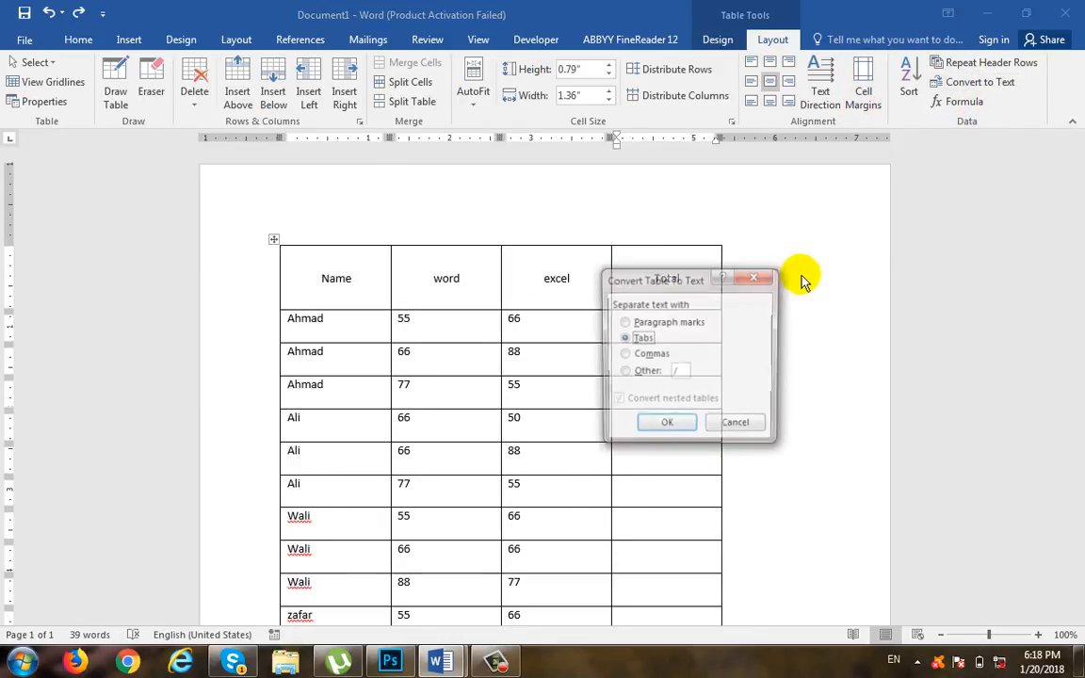
click(648, 355)
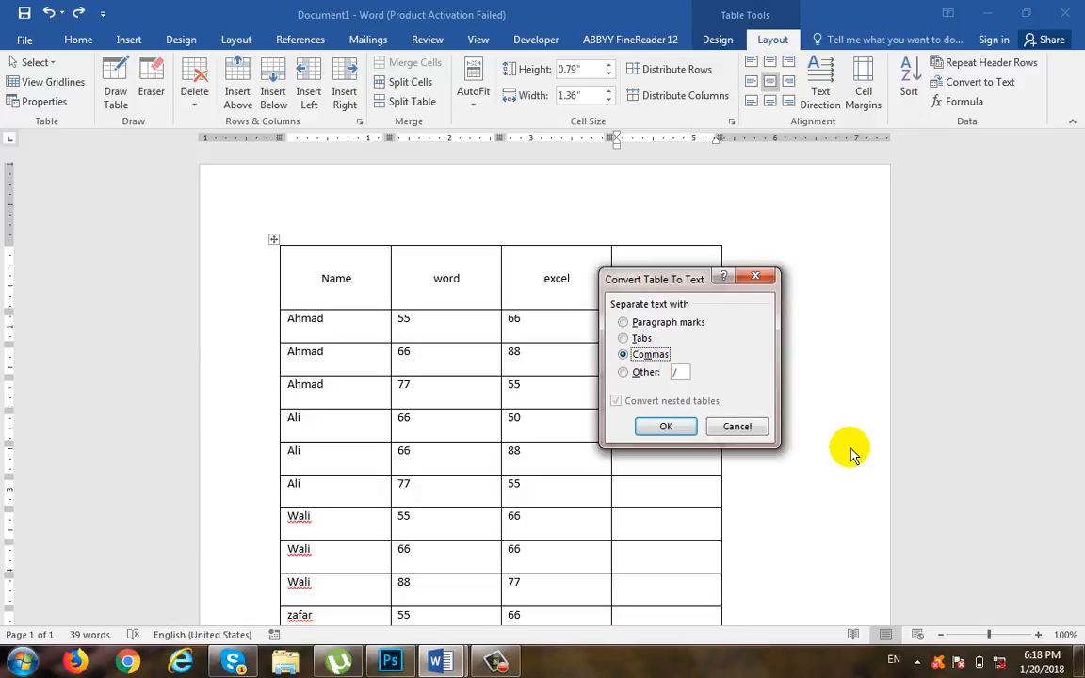
click(648, 374)
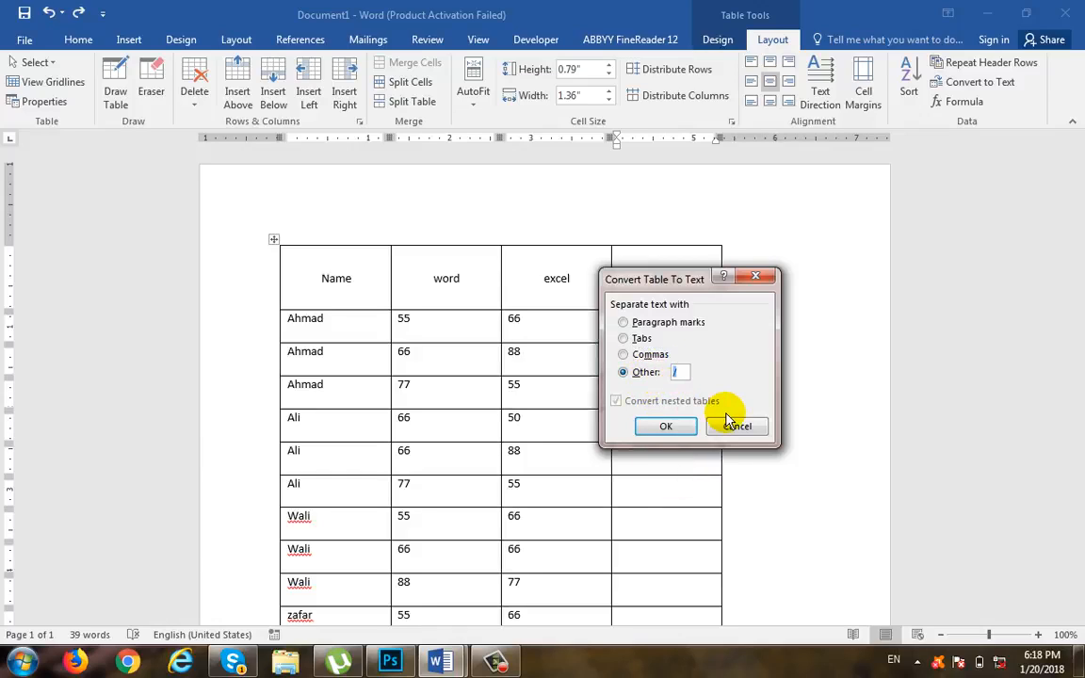
click(670, 426)
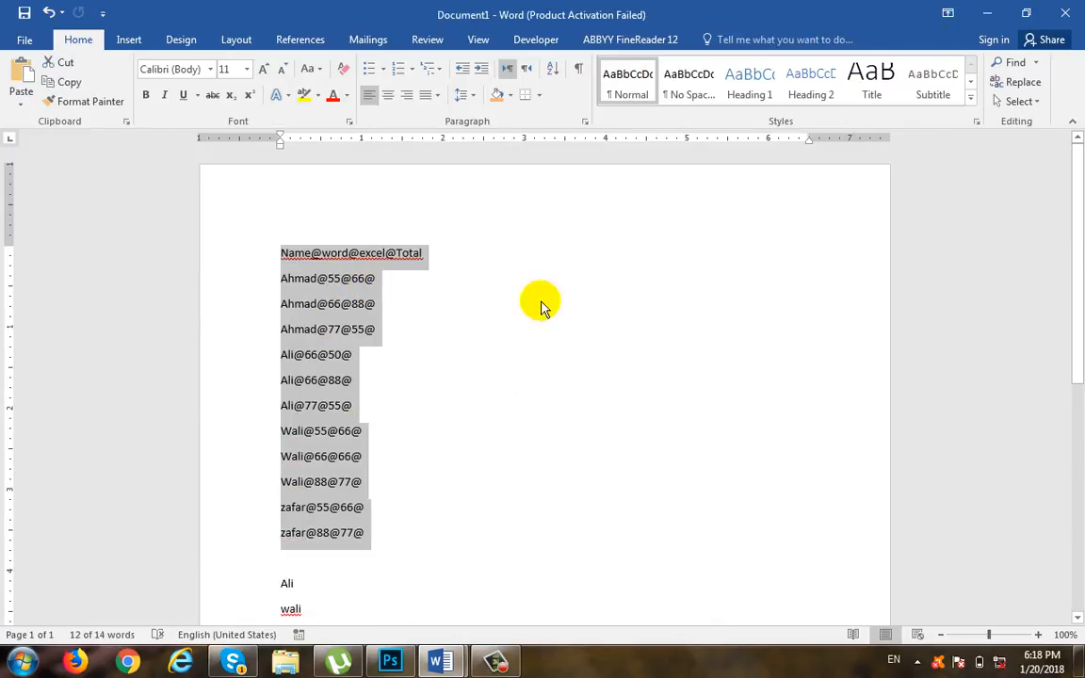
key(ctrl+z)
Step: Open the Formula dialog for the first data row's Total cell, move it clear of the table and highlight the SUM function name
click(771, 39)
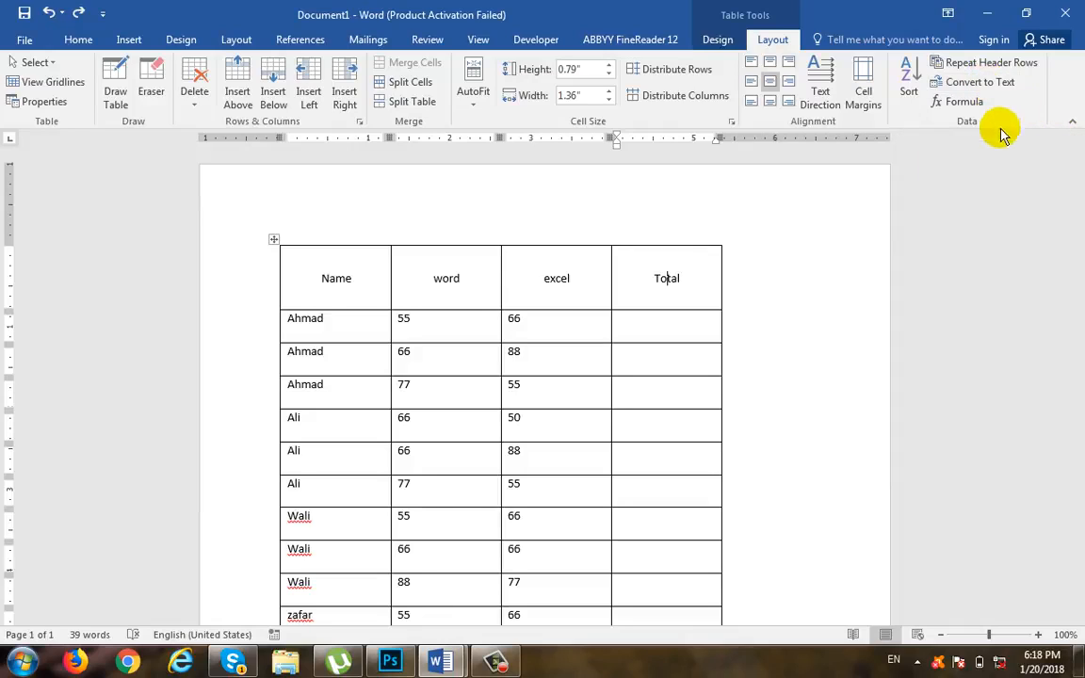
click(690, 330)
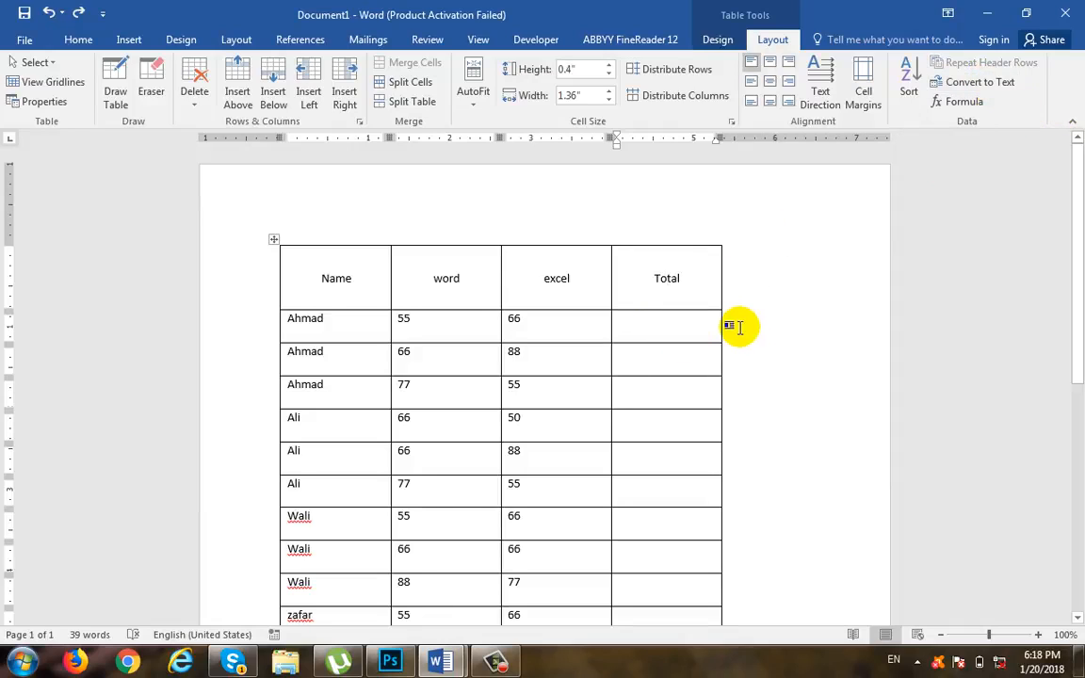
scroll(620, 308, down, 1)
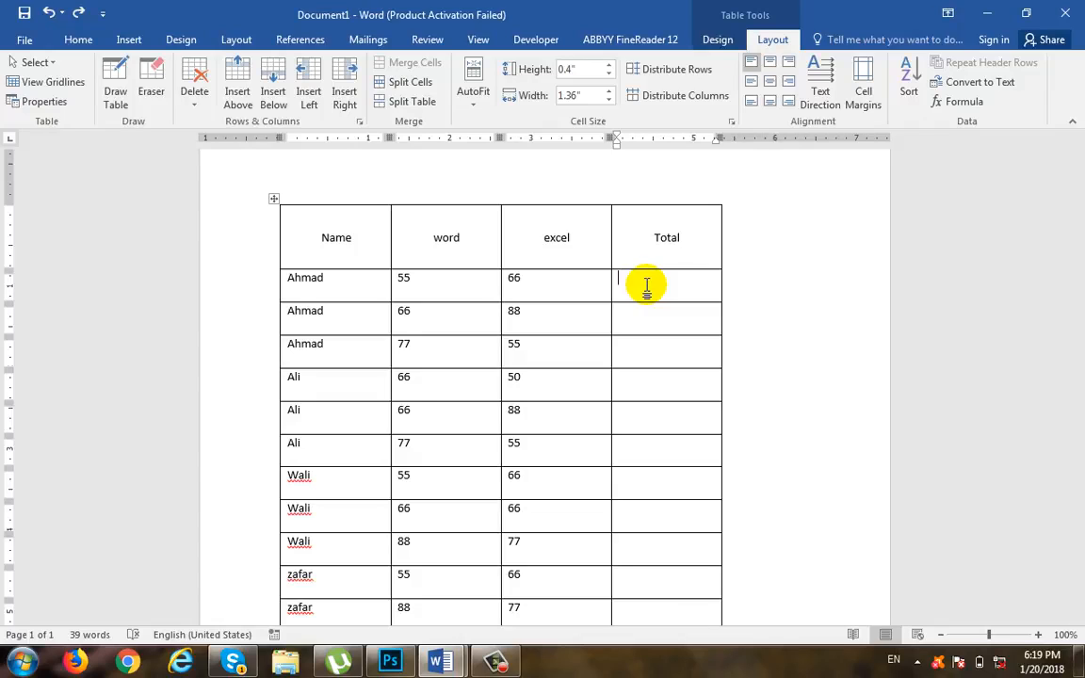
click(956, 104)
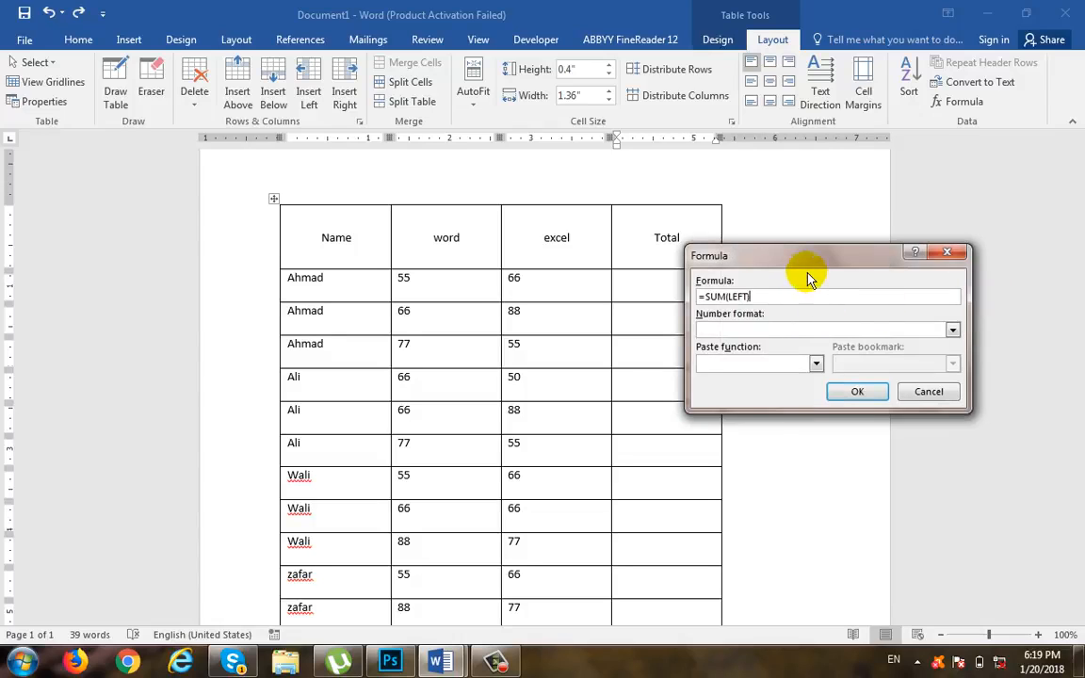
drag(829, 262, 911, 253)
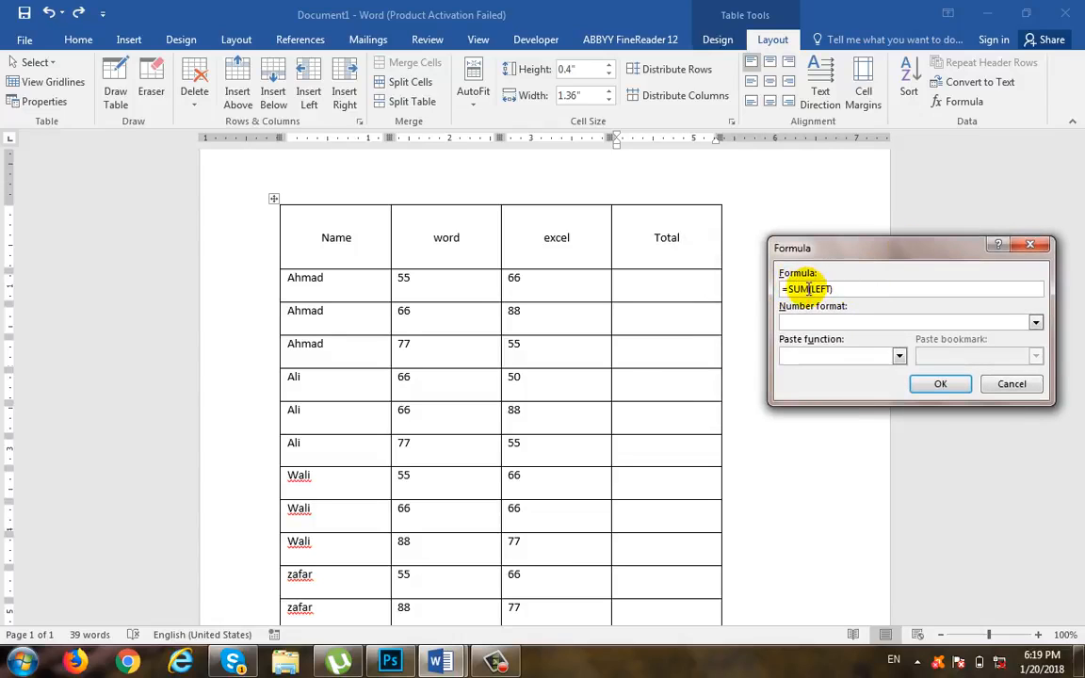
double_click(796, 289)
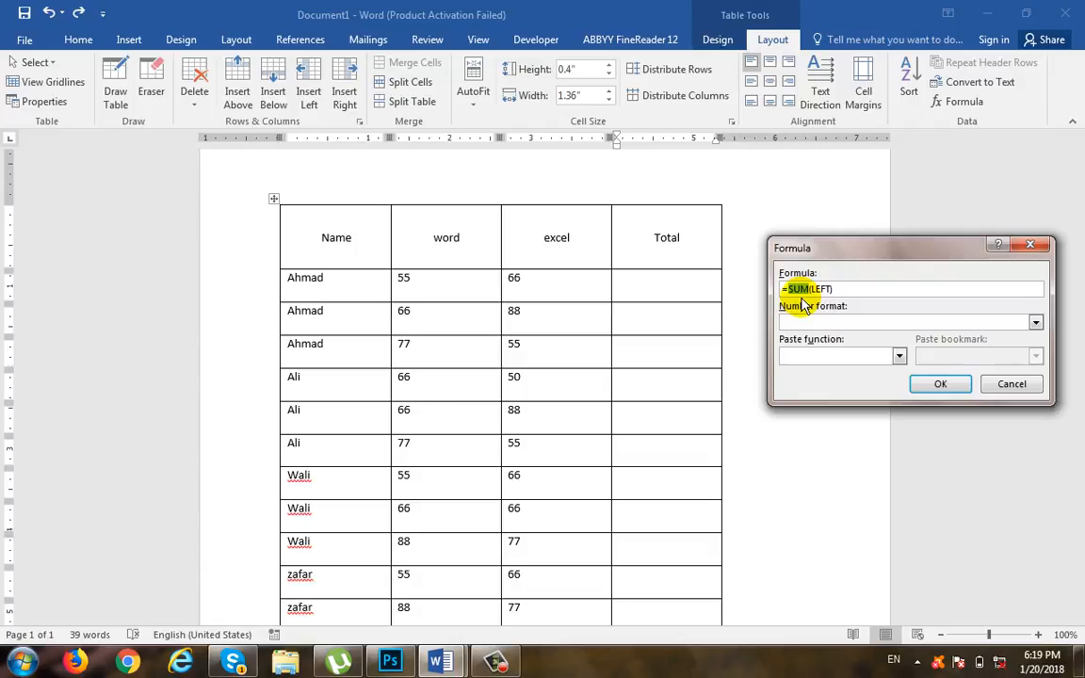
drag(781, 289, 789, 289)
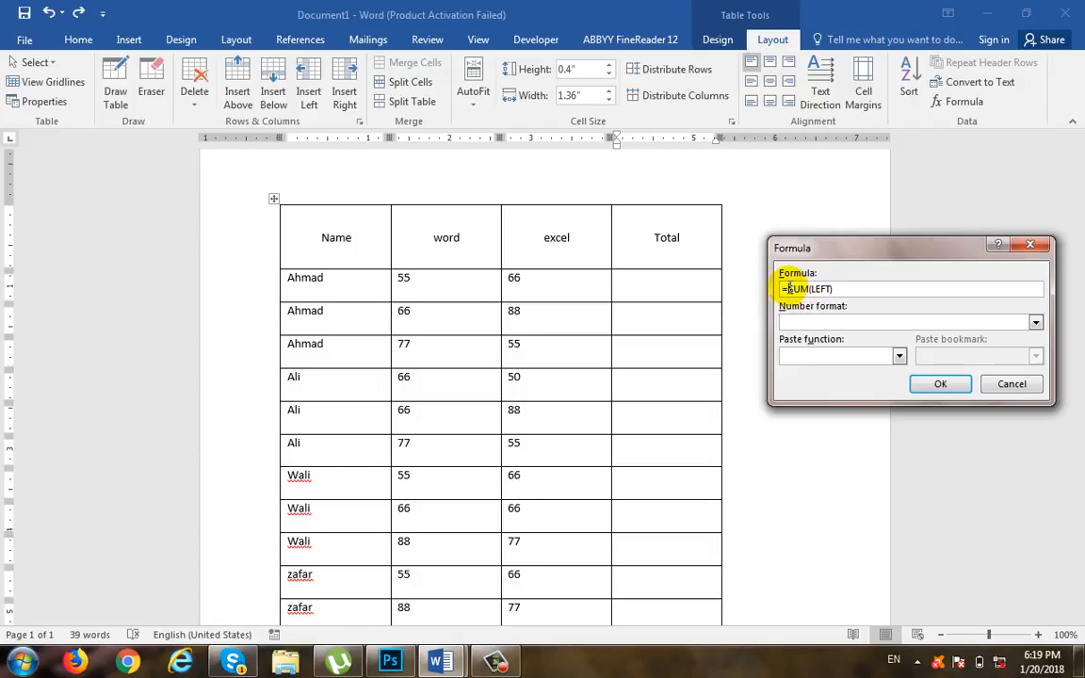
drag(788, 289, 806, 289)
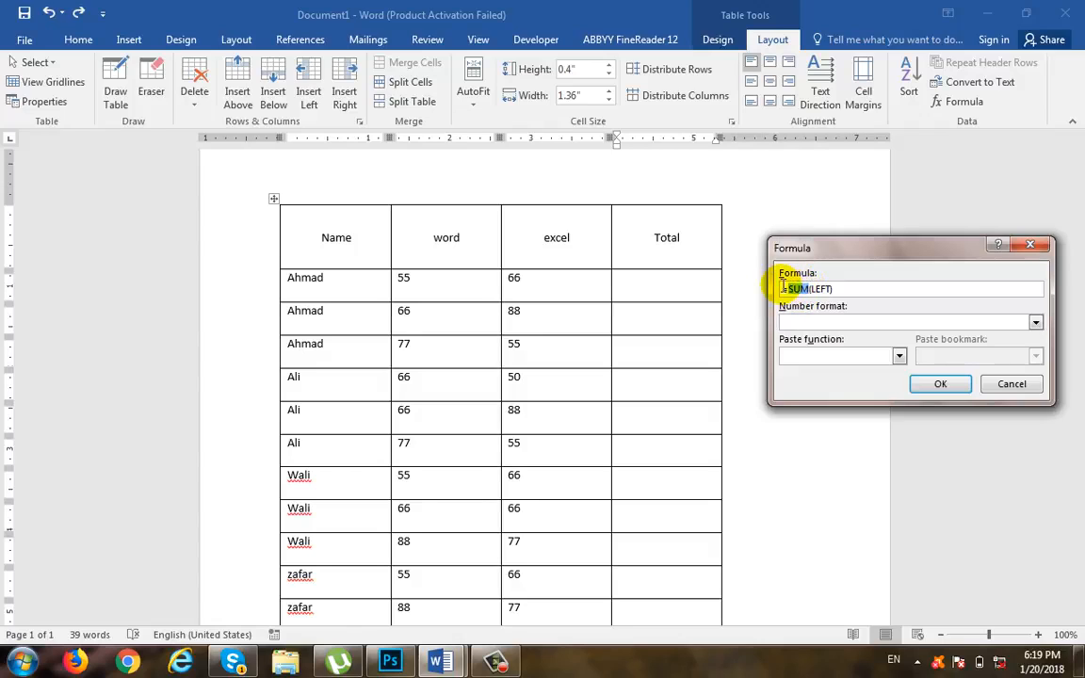
Step: Try replacing SUM with the AVERAGE function in the formula, and restore it to =SUM(LEFT)
click(899, 357)
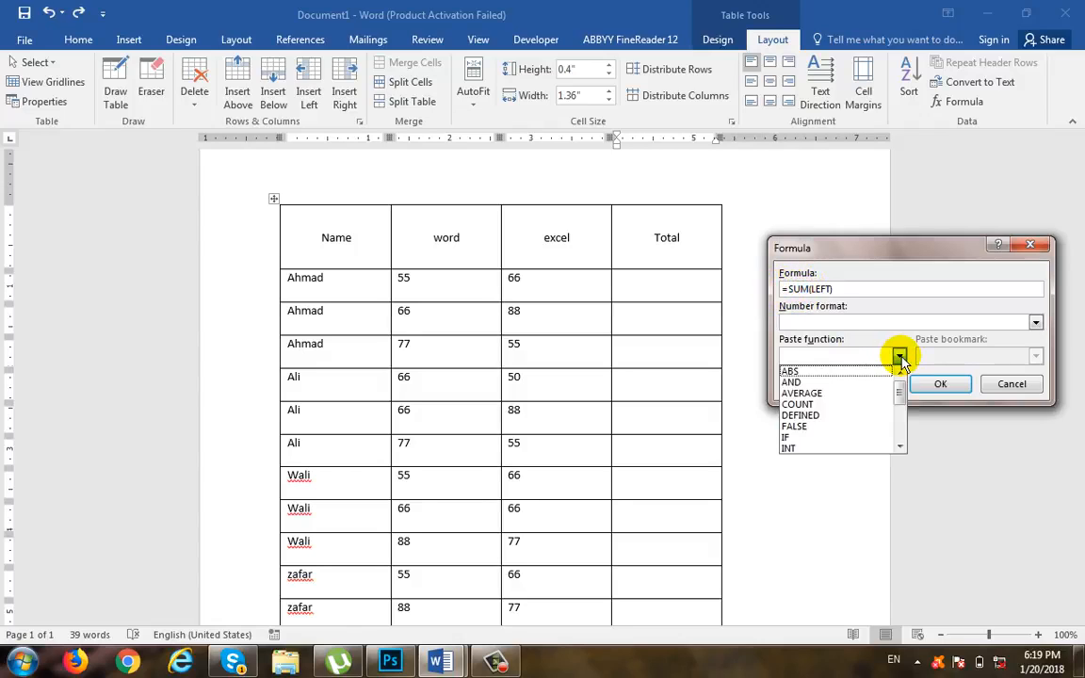
click(863, 395)
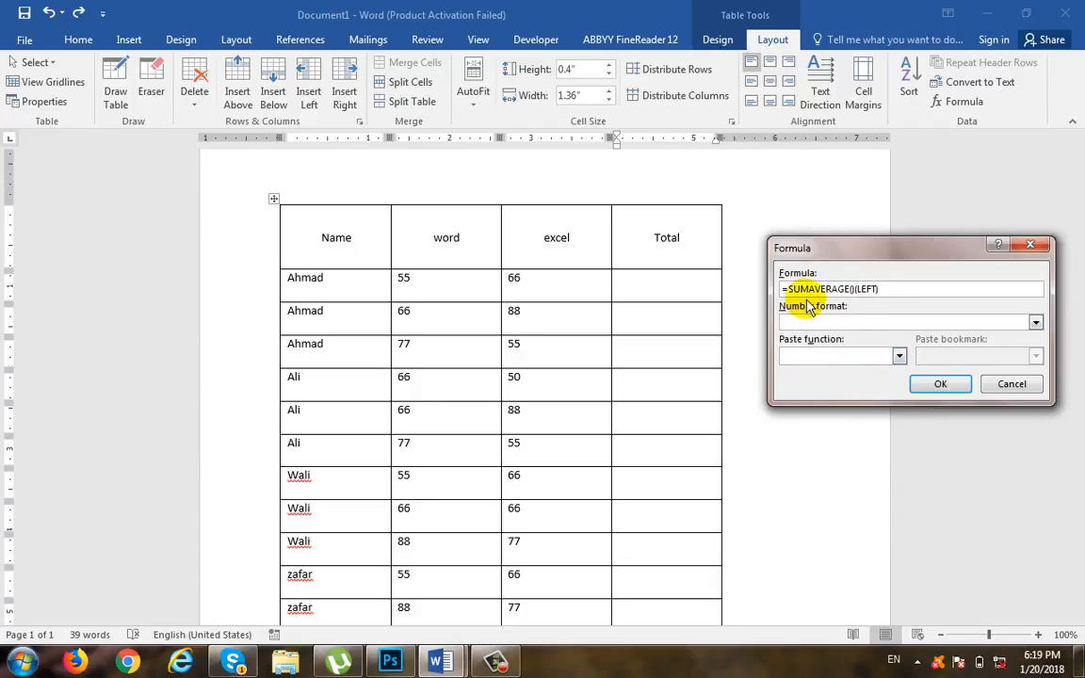
key(Delete)
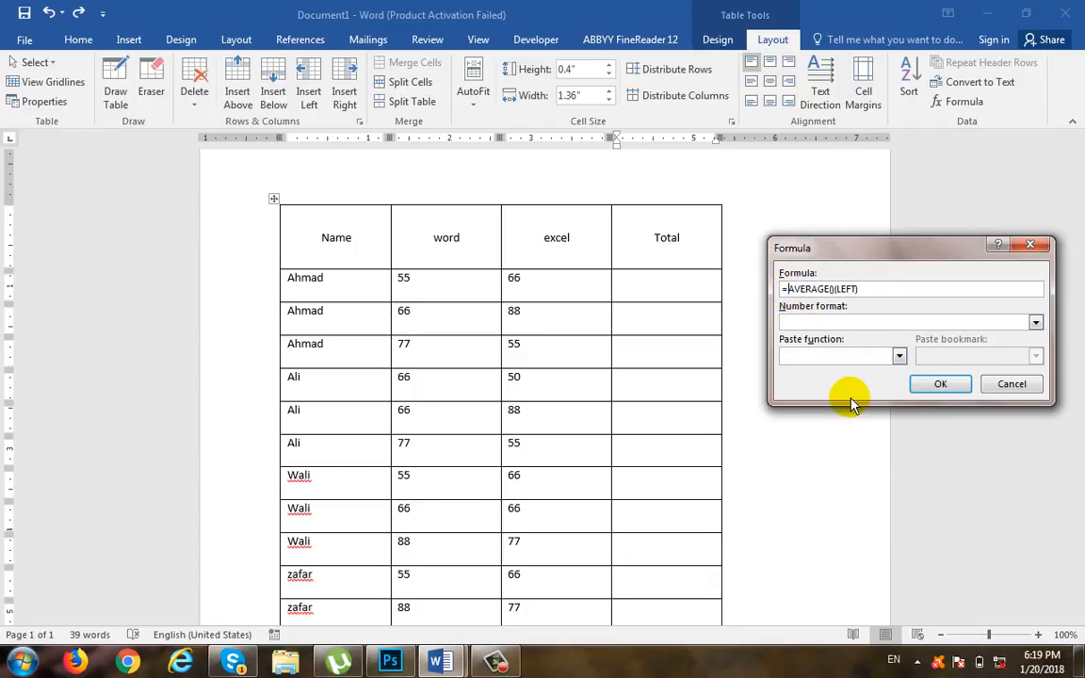
click(898, 356)
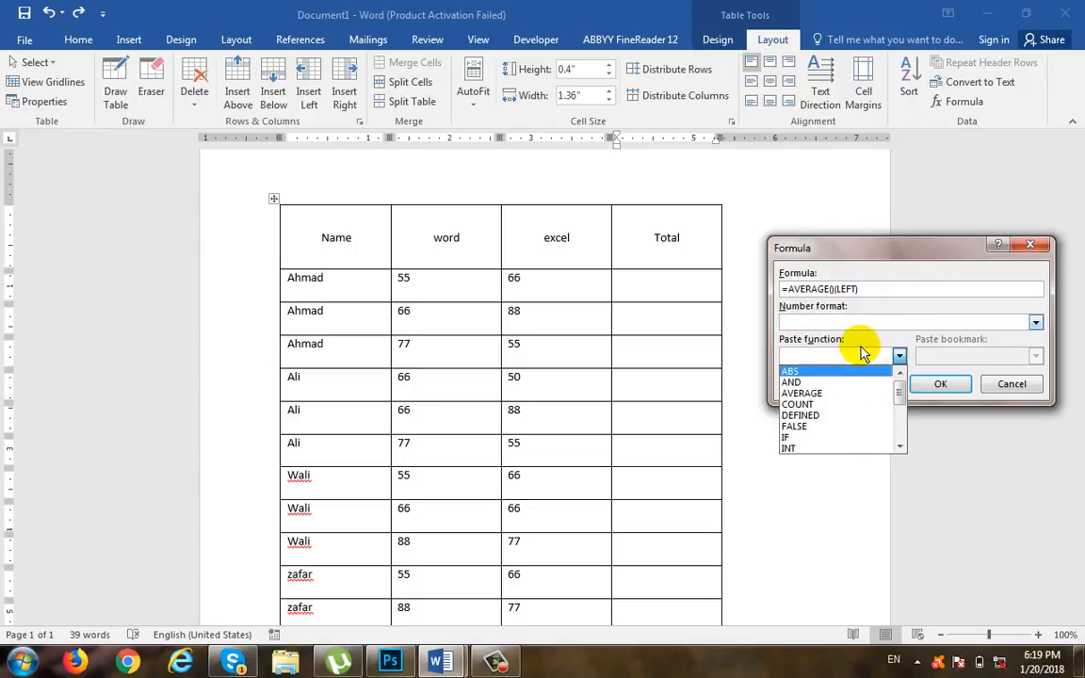
click(832, 290)
drag(826, 290, 811, 290)
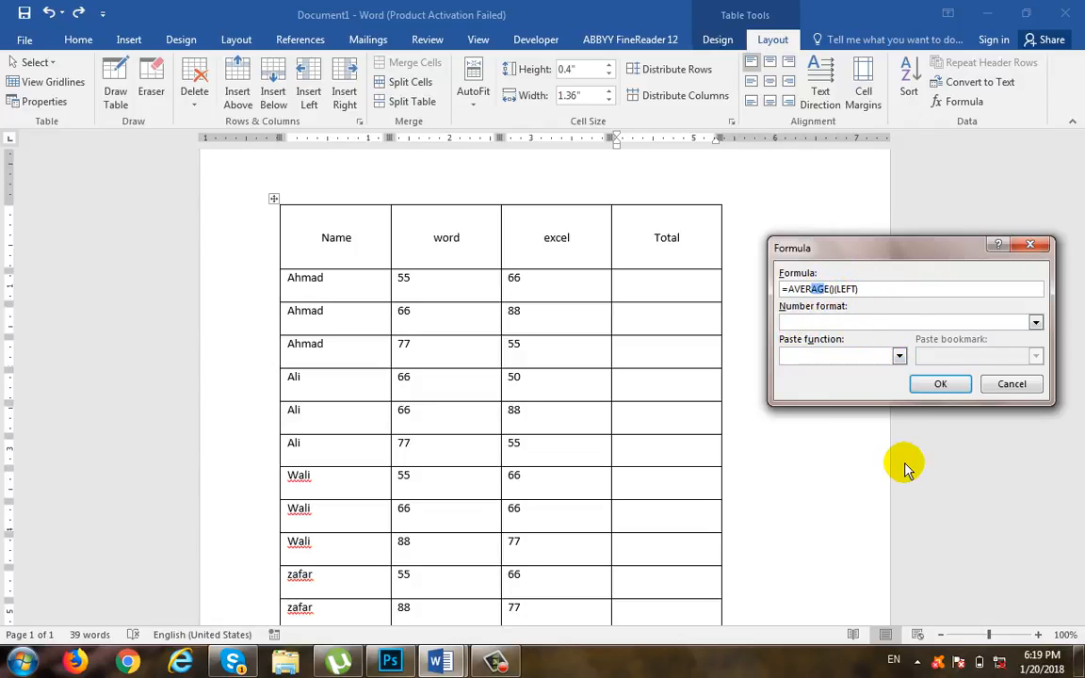
key(BackSpace)
key(BackSpace)
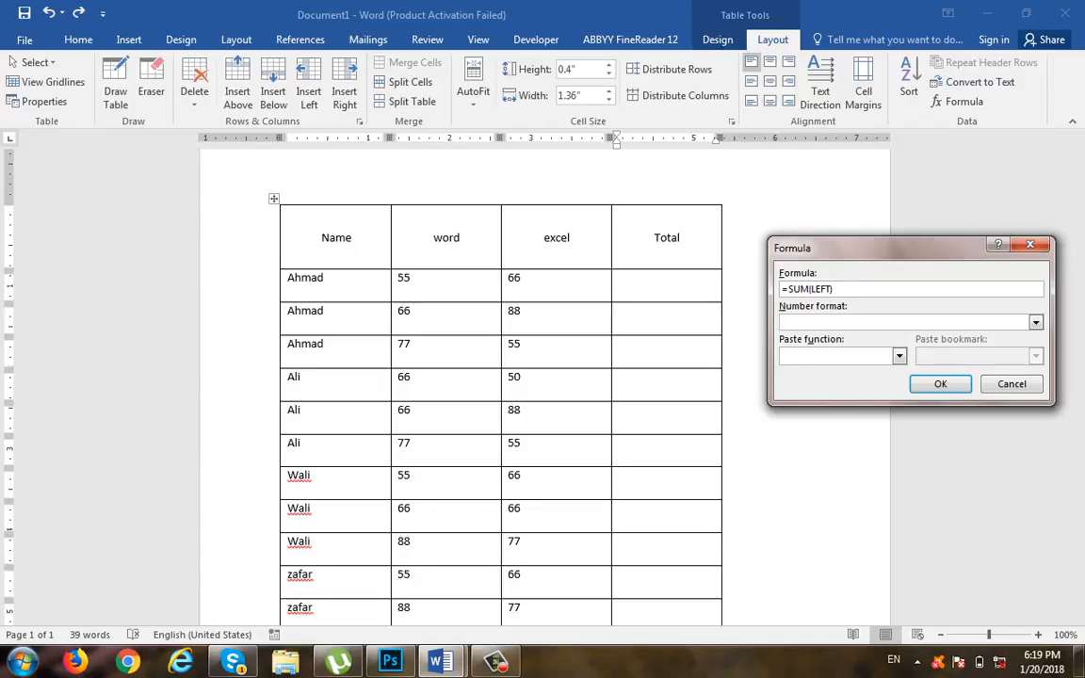
Step: Highlight the LEFT argument and insert =SUM(LEFT) in the first data row's Total cell
drag(811, 290, 832, 289)
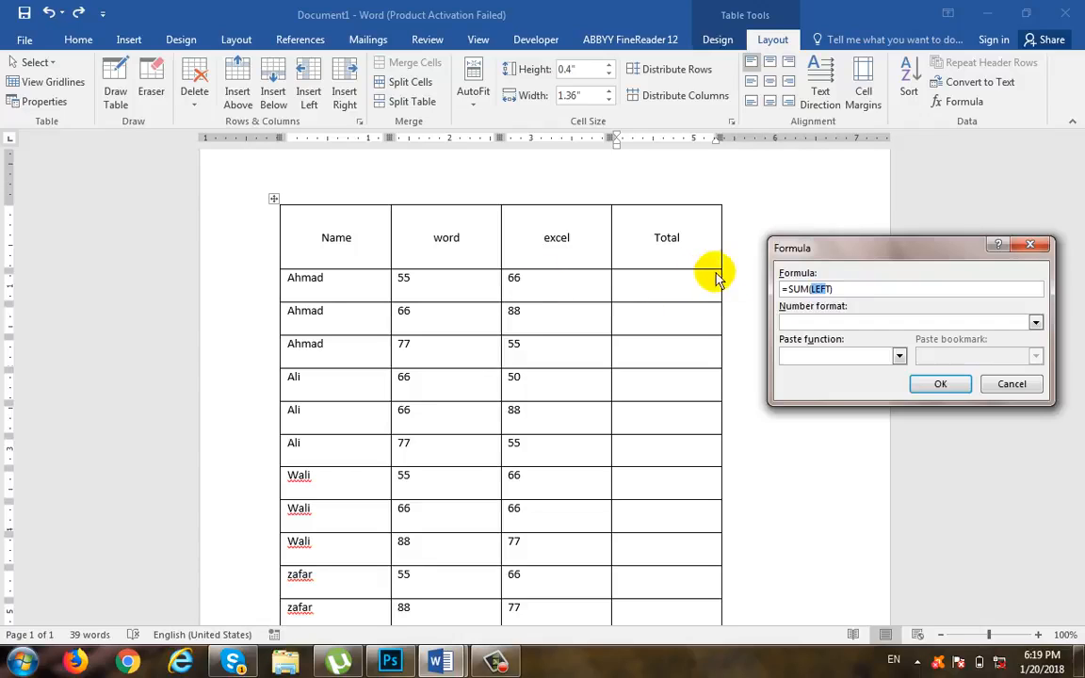
click(945, 387)
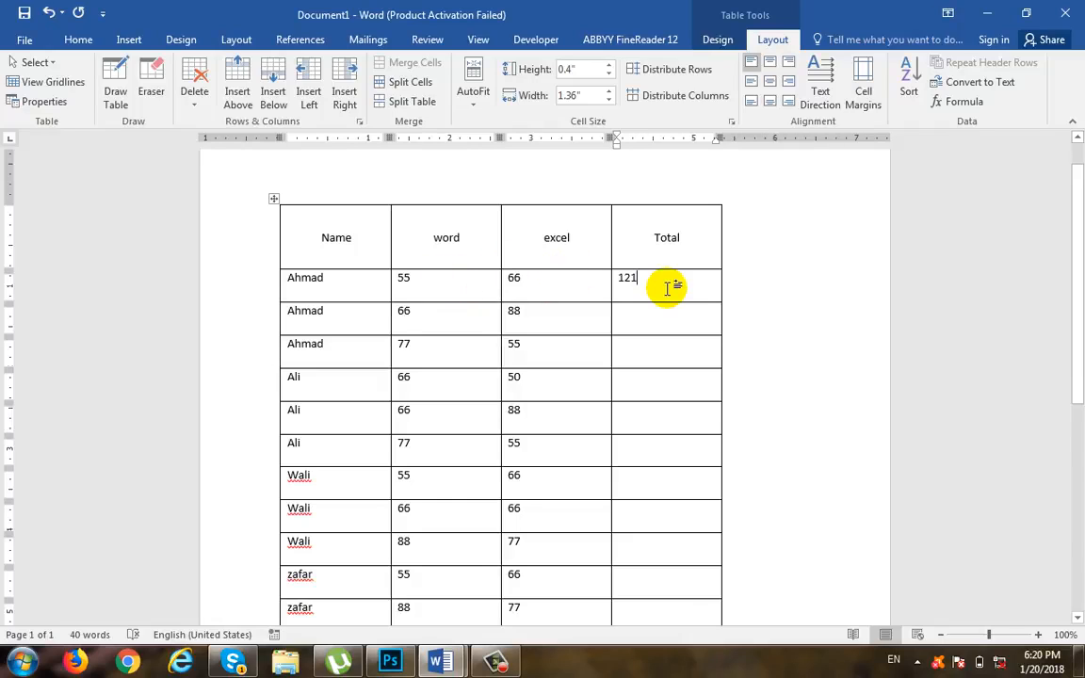
Step: Insert the formula =SUM(Left) in the second data row's Total cell
click(664, 320)
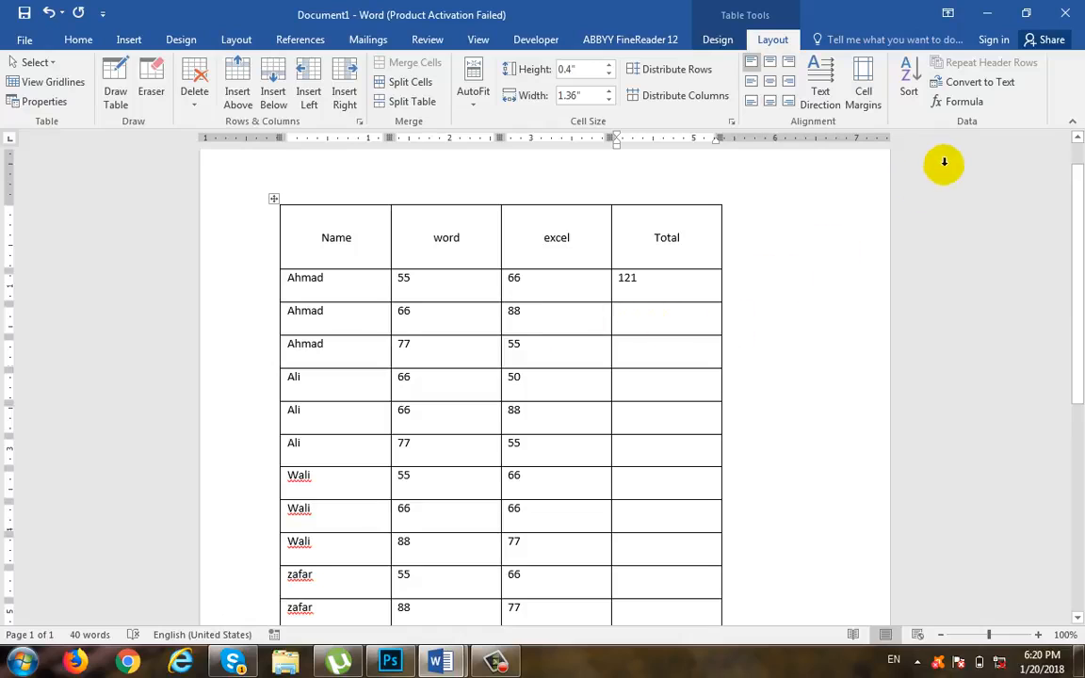
click(959, 101)
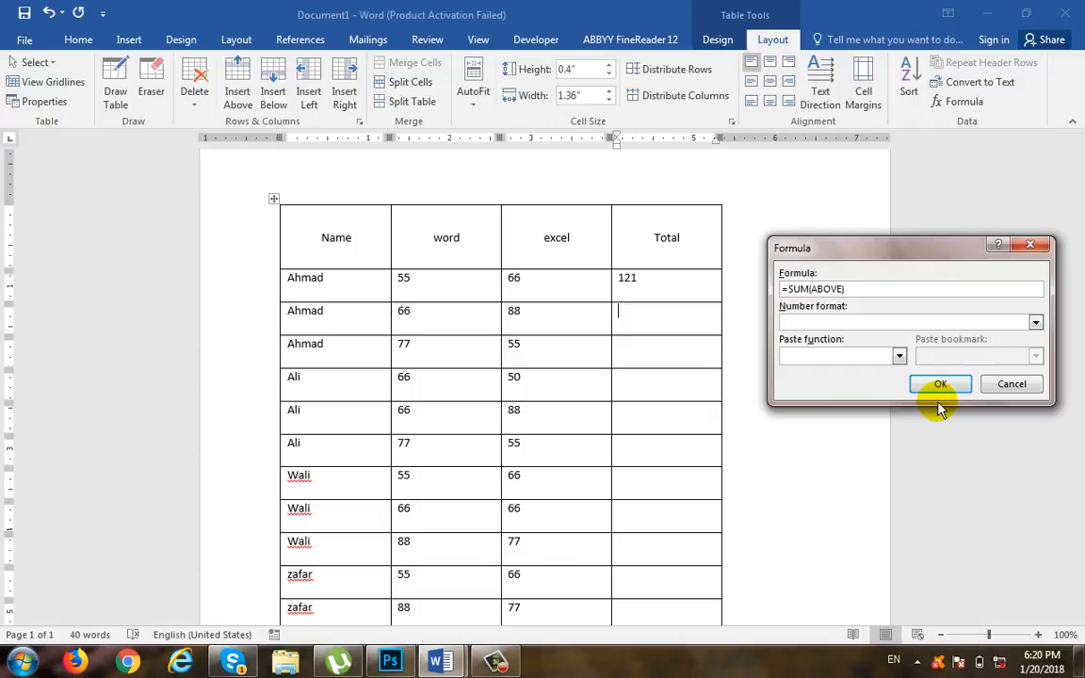
key(BackSpace)
key(BackSpace)
key(BackSpace)
key(BackSpace)
key(BackSpace)
key(BackSpace)
text(Left)
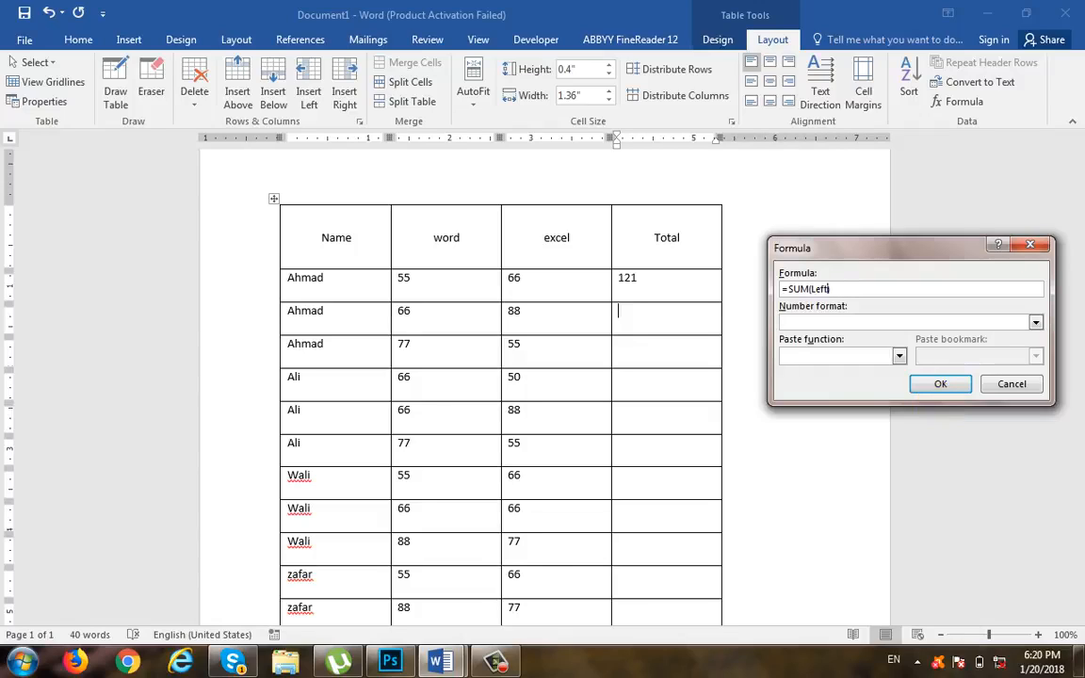
text())
click(939, 386)
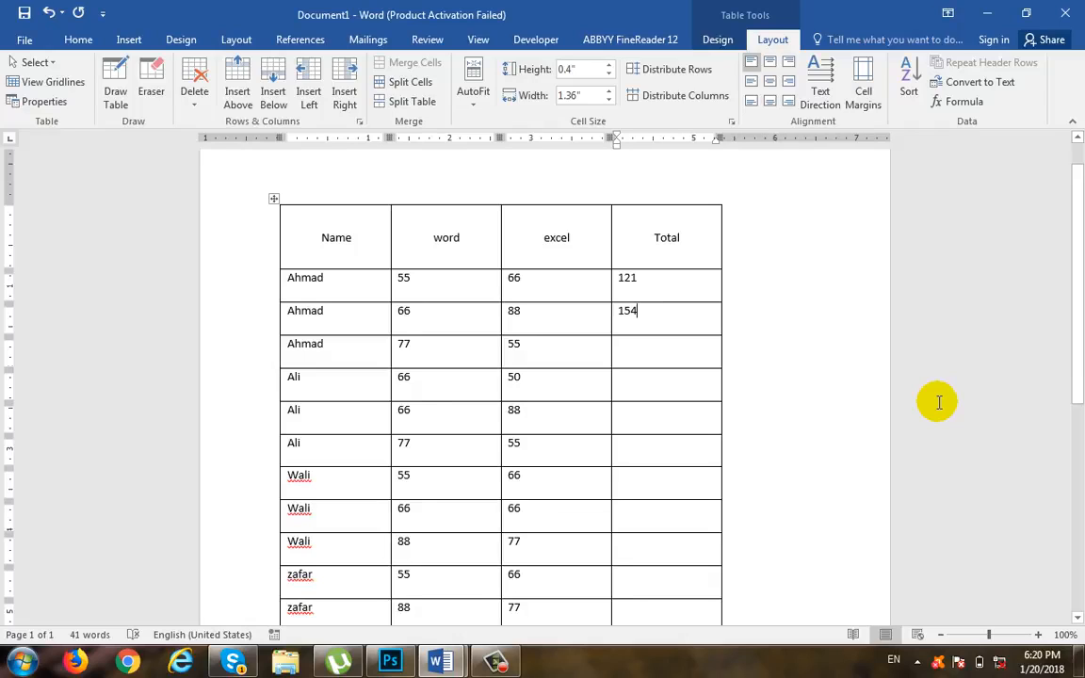
Step: Open the Formula dialog for the third data row's Total cell and highlight part of the ABOVE argument
click(700, 347)
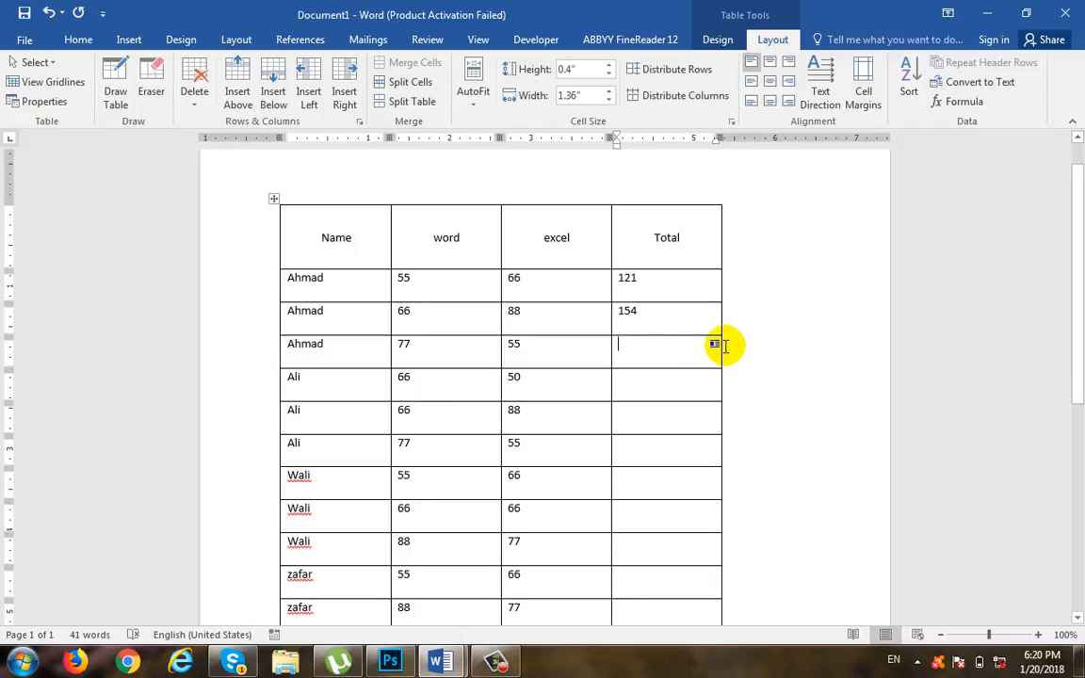
click(964, 101)
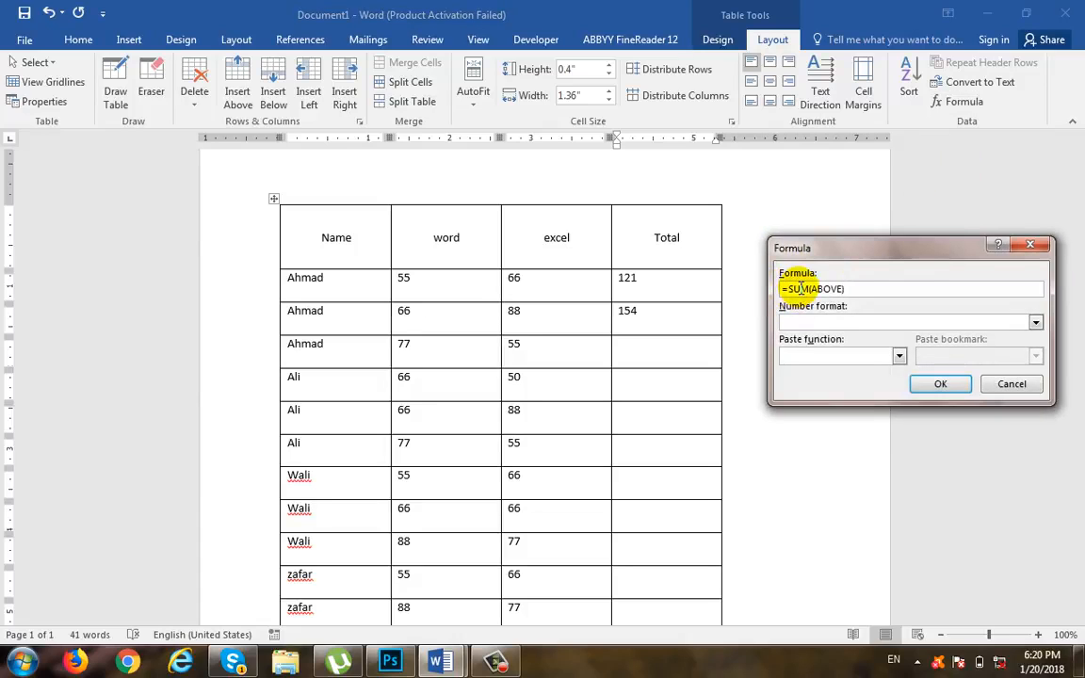
click(805, 288)
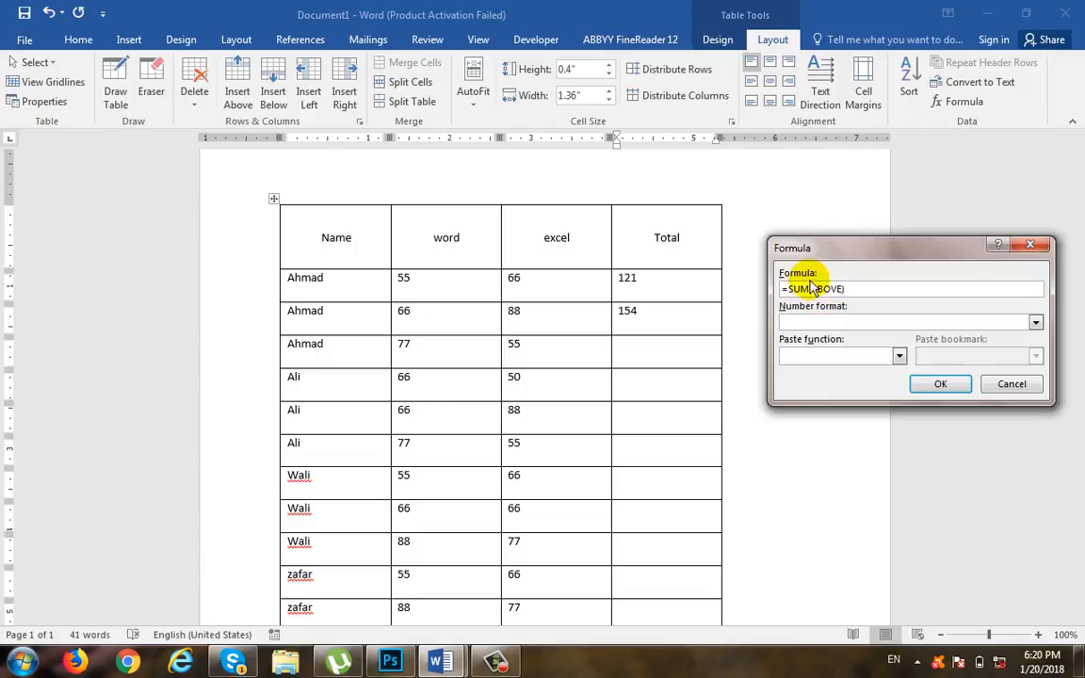
drag(815, 289, 831, 289)
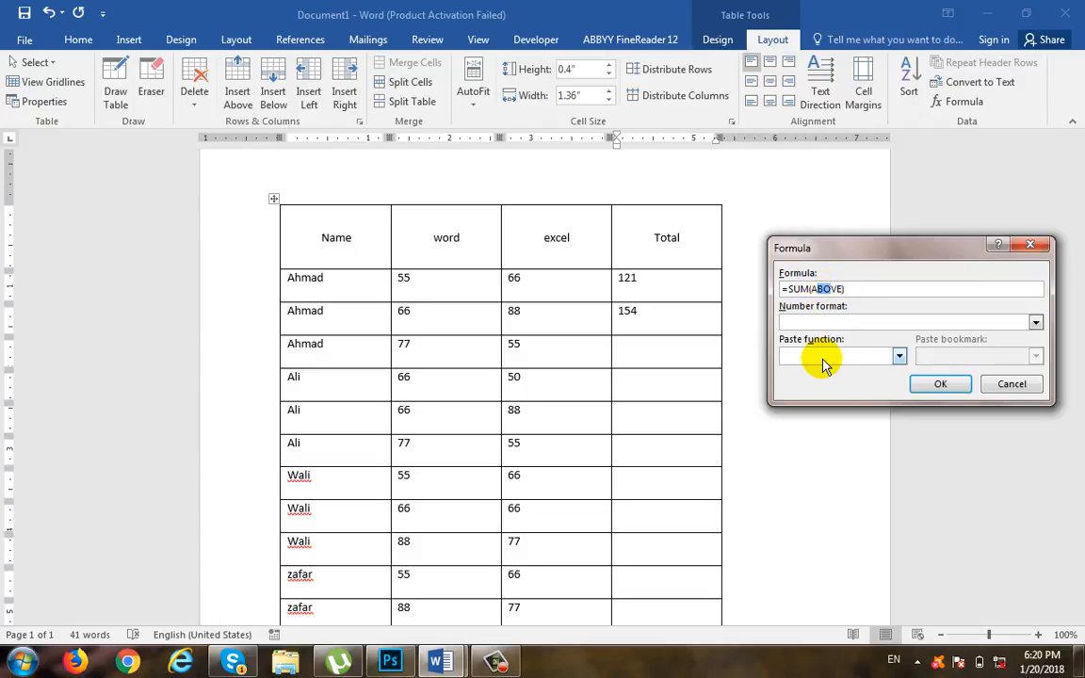